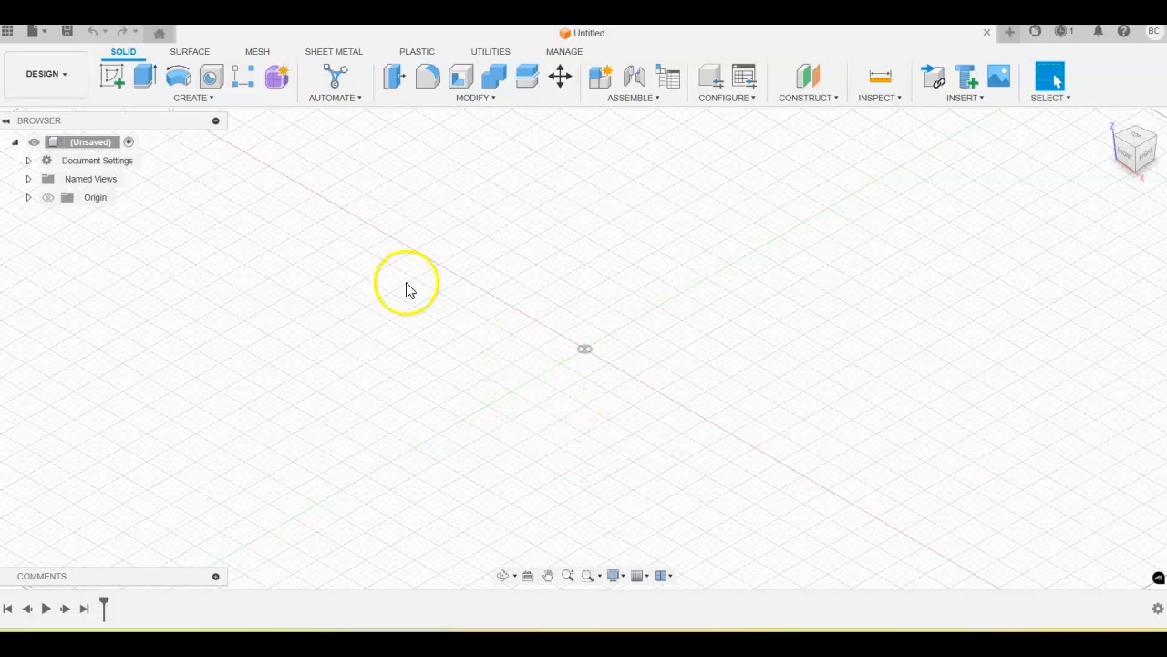
Start a sketch on the front plane and draw a 0.44 in diameter circle centred on the origin
{"action": "left_click", "coordinate": [121, 76]}
{"action": "left_click", "coordinate": [619, 328]}
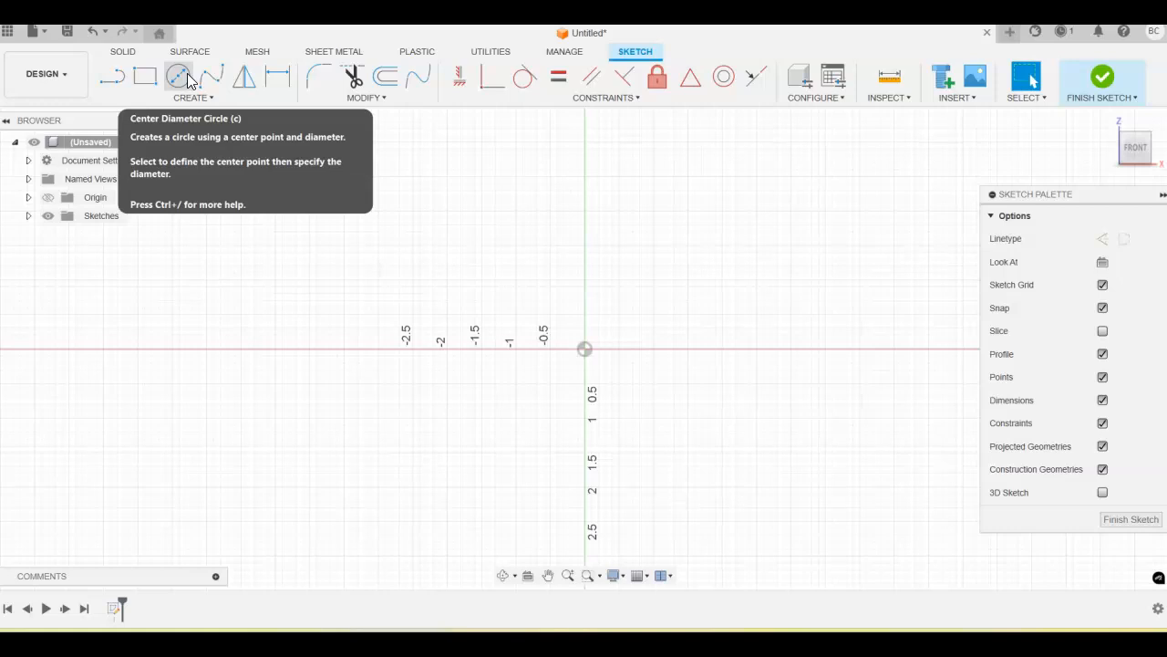
{"action": "left_click", "coordinate": [200, 78]}
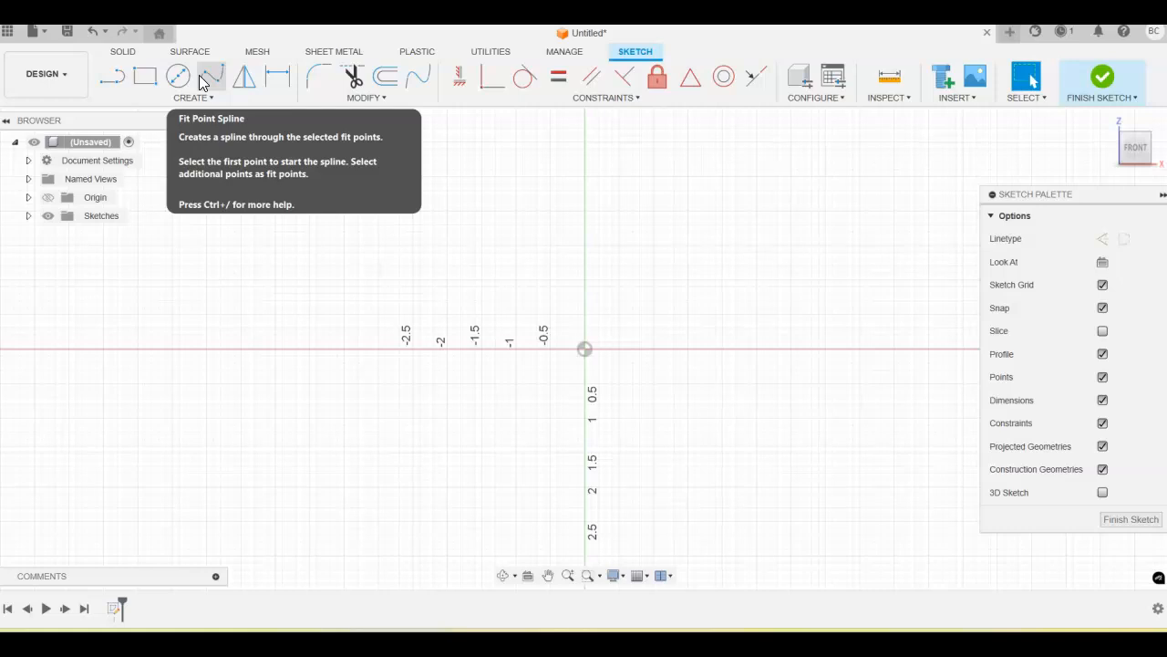
{"action": "left_click", "coordinate": [179, 80]}
{"action": "left_click", "coordinate": [179, 81]}
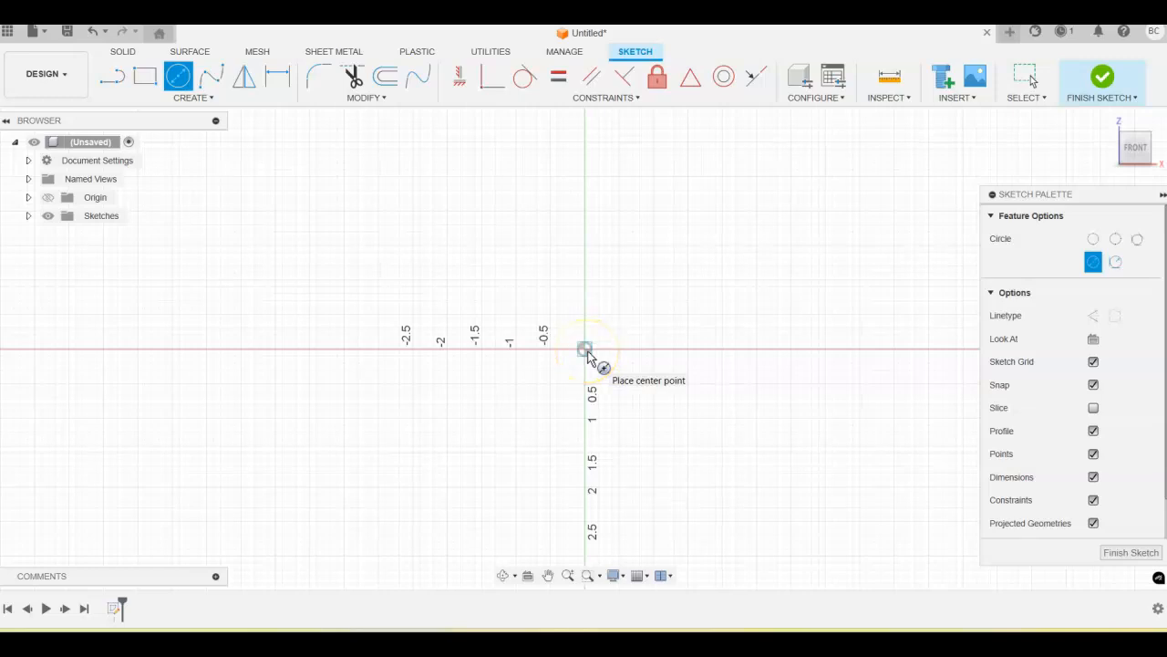
{"action": "left_click", "coordinate": [584, 350]}
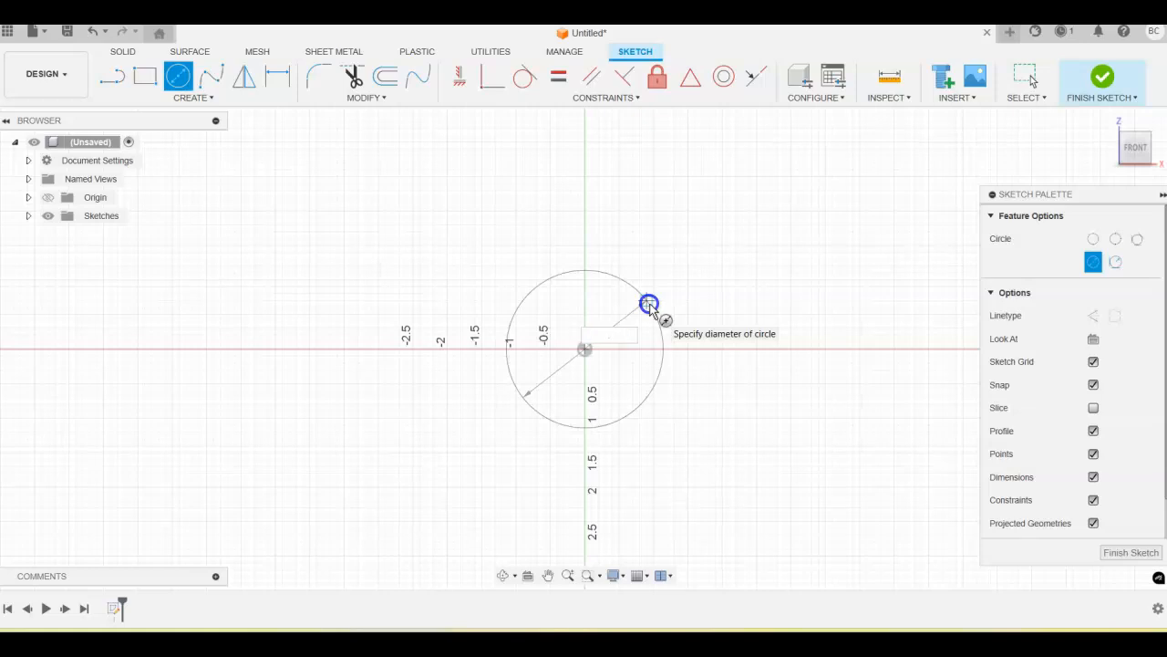
{"action": "type", "text": "44"}
{"action": "key", "text": "Return"}
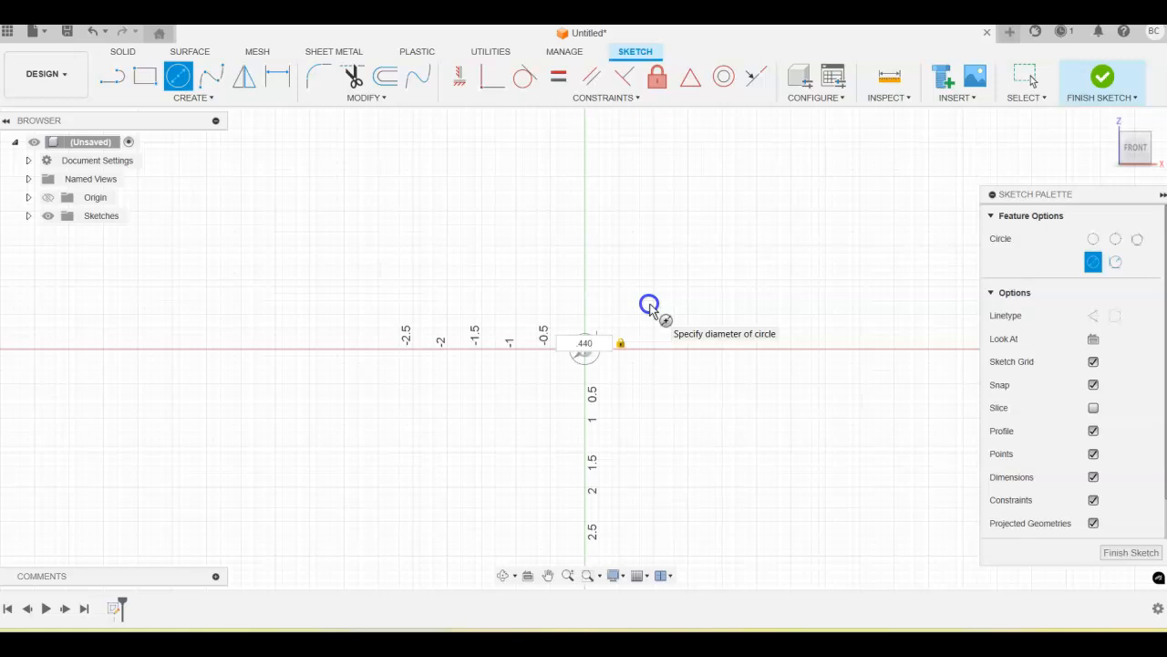
{"action": "key", "text": "Escape"}
{"action": "scroll", "coordinate": [602, 365], "scroll_direction": "down", "scroll_amount": 2}
{"action": "scroll", "coordinate": [594, 361], "scroll_direction": "up", "scroll_amount": 6}
{"action": "mouse_move", "coordinate": [644, 315]}
{"action": "middle_mouse_down"}
{"action": "mouse_move", "coordinate": [630, 266]}
{"action": "mouse_move", "coordinate": [636, 276]}
{"action": "middle_mouse_up"}
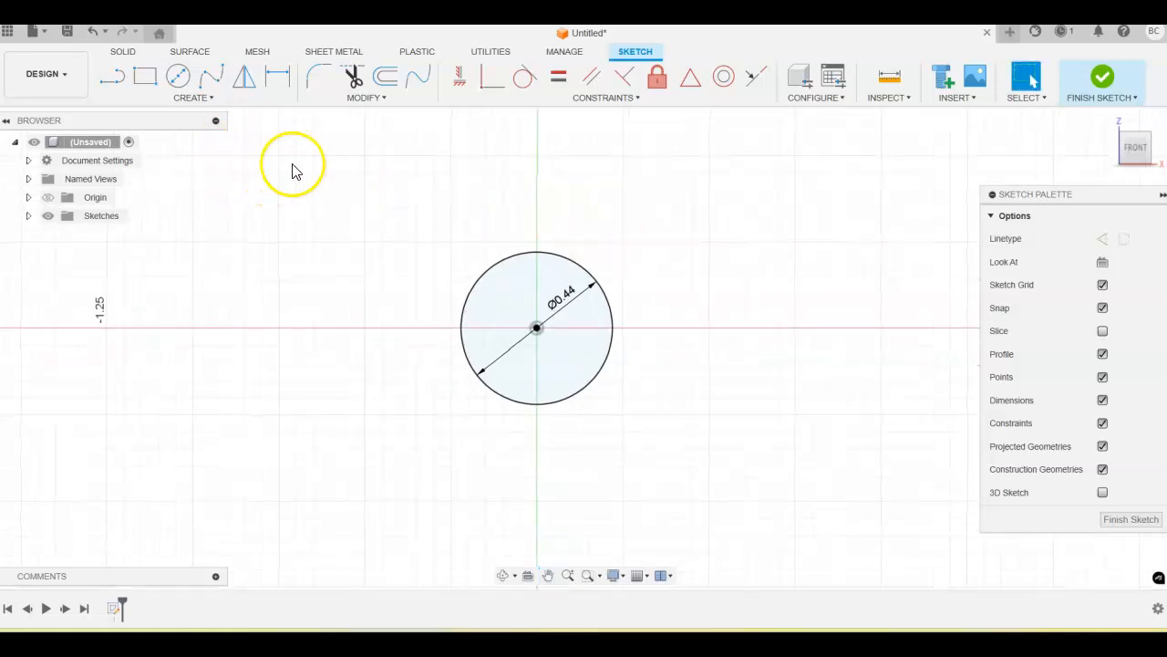
Offset the circle inward by 0.05 in to form a smaller concentric circle
{"action": "left_click", "coordinate": [385, 77]}
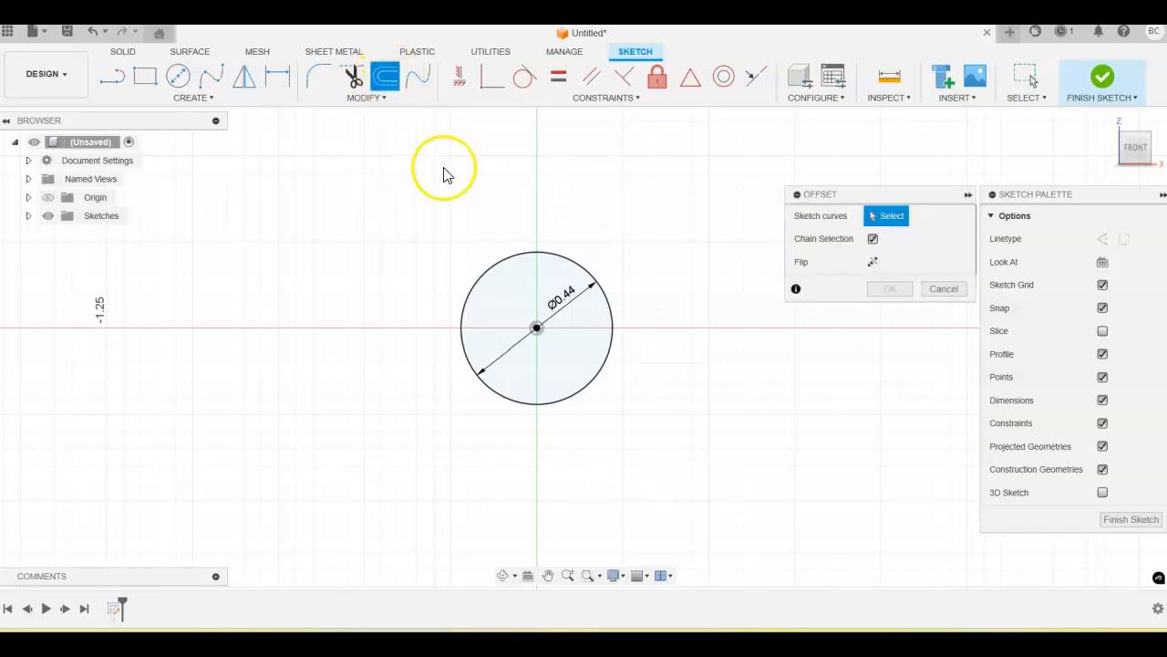
{"action": "left_click", "coordinate": [512, 262]}
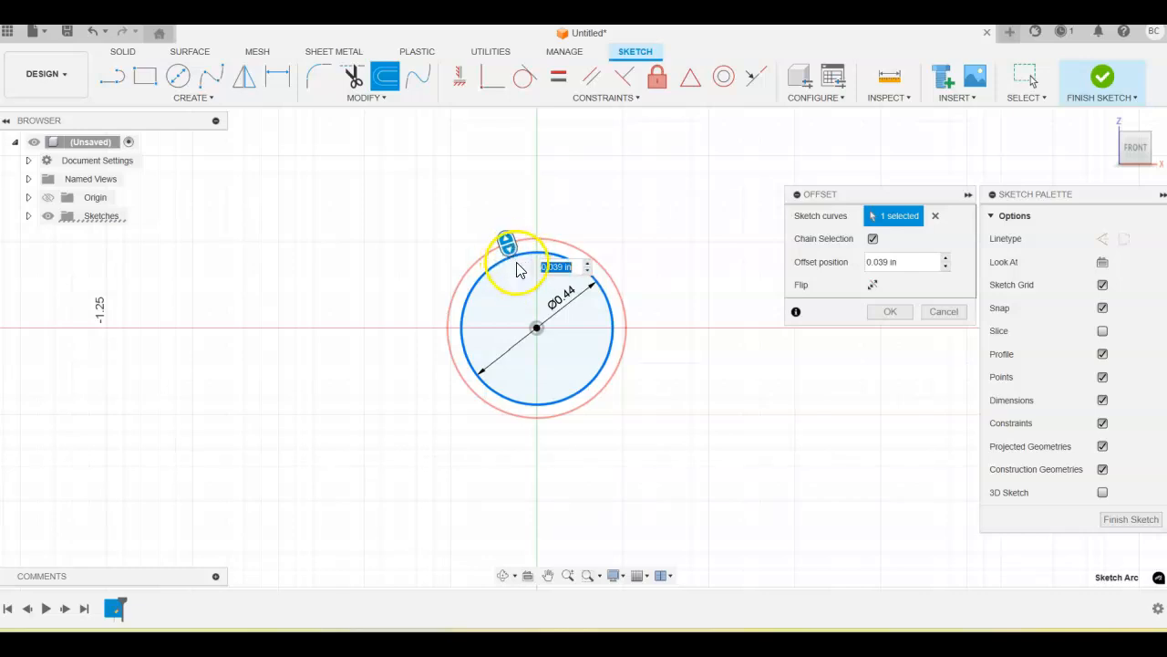
{"action": "left_click_drag", "start_coordinate": [511, 250], "coordinate": [522, 274]}
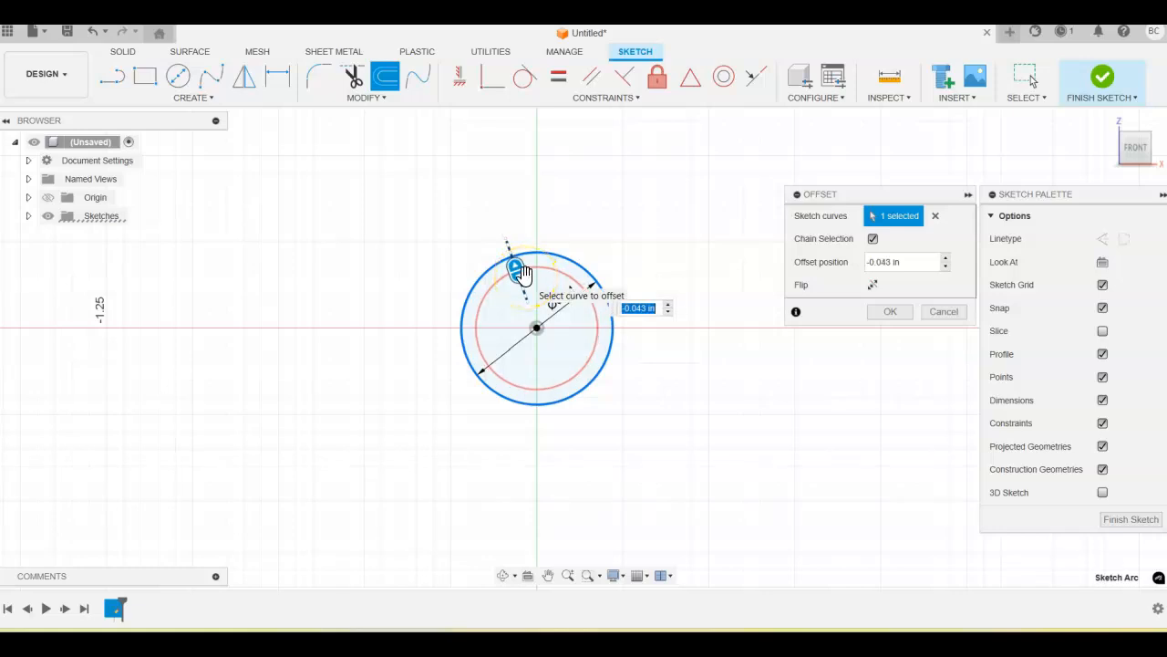
{"action": "type", "text": ".05"}
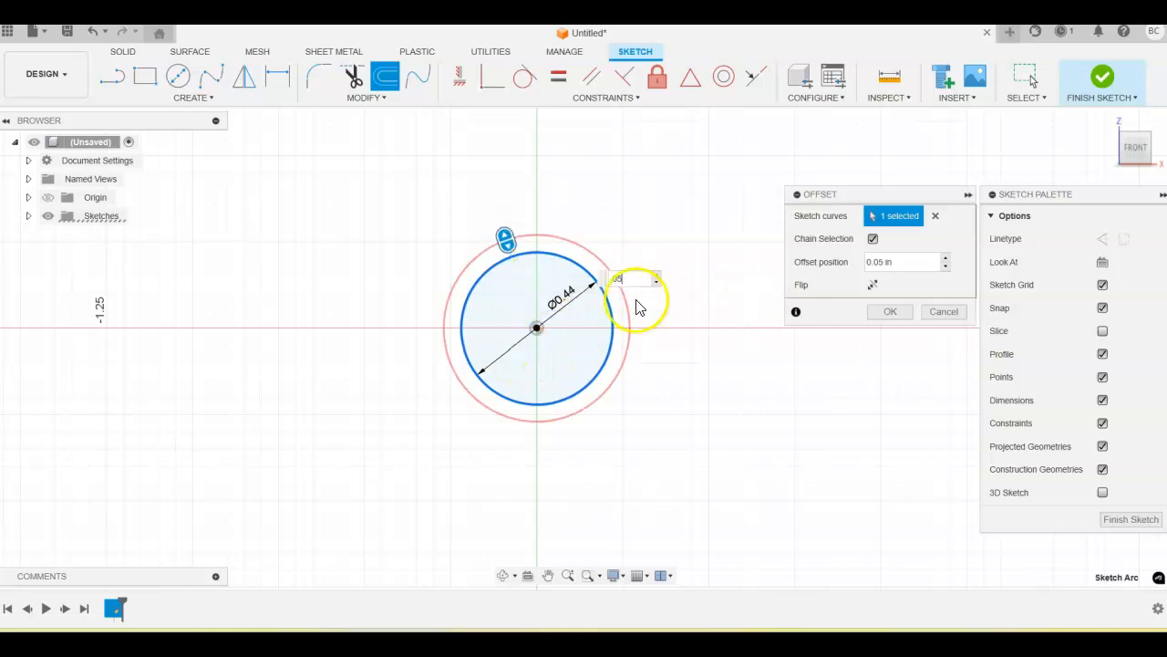
{"action": "left_click_drag", "start_coordinate": [507, 242], "coordinate": [520, 278]}
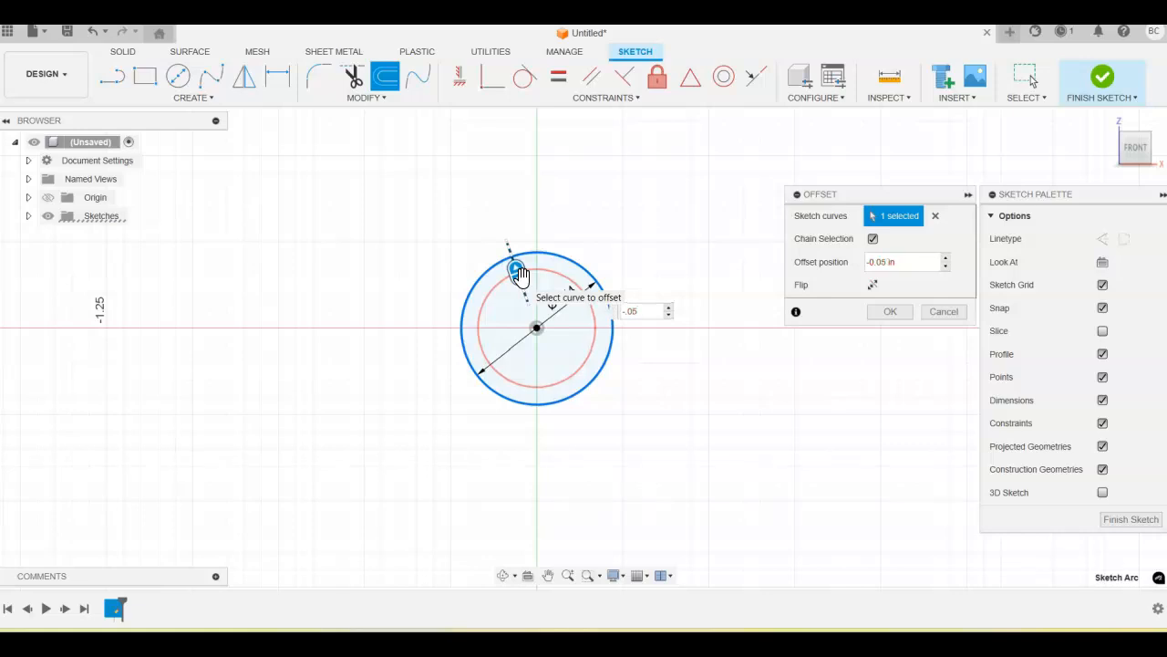
{"action": "key", "text": "Return"}
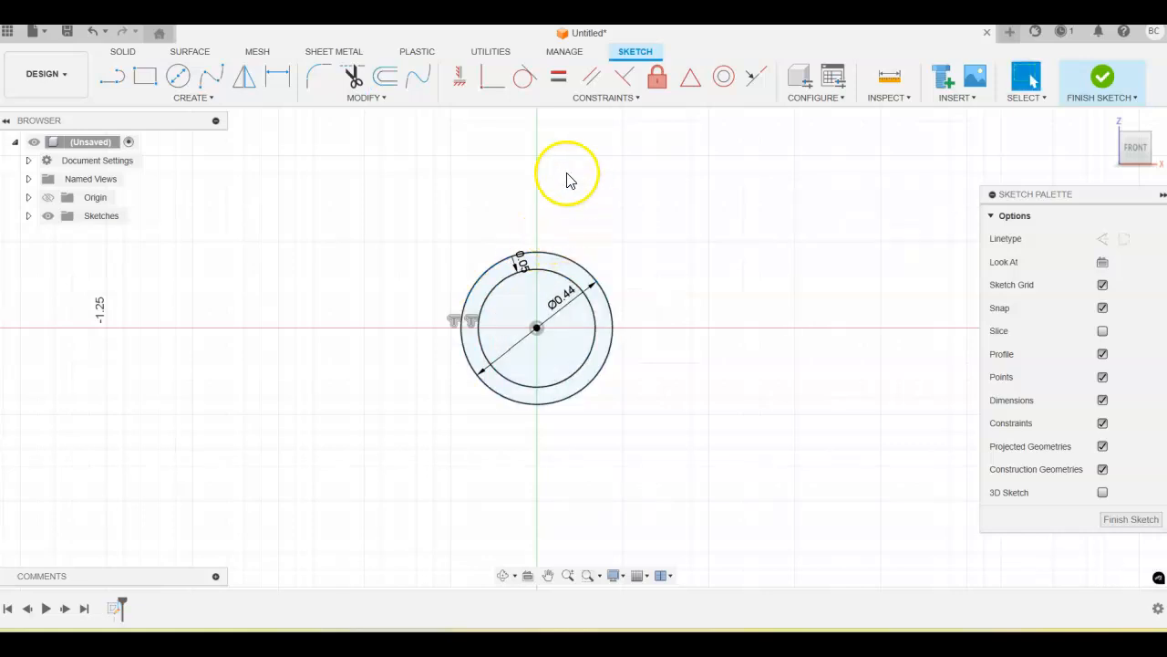
Offset the 0.44 in diameter circle outward by 350 in
{"action": "left_click", "coordinate": [390, 81]}
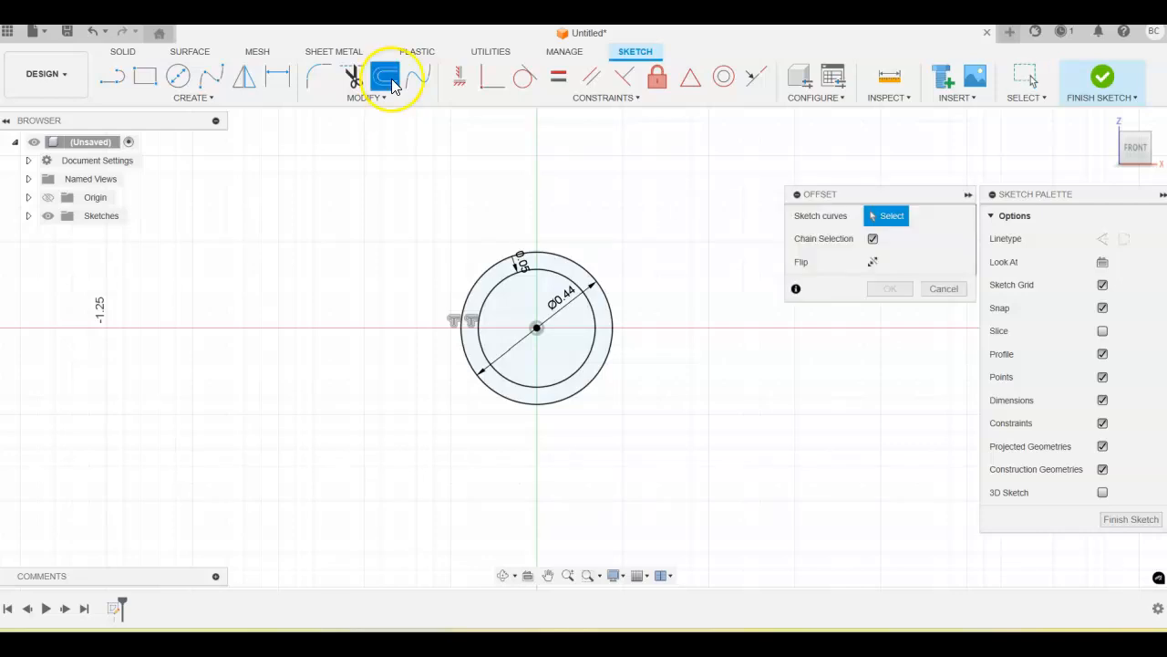
{"action": "left_click", "coordinate": [501, 259]}
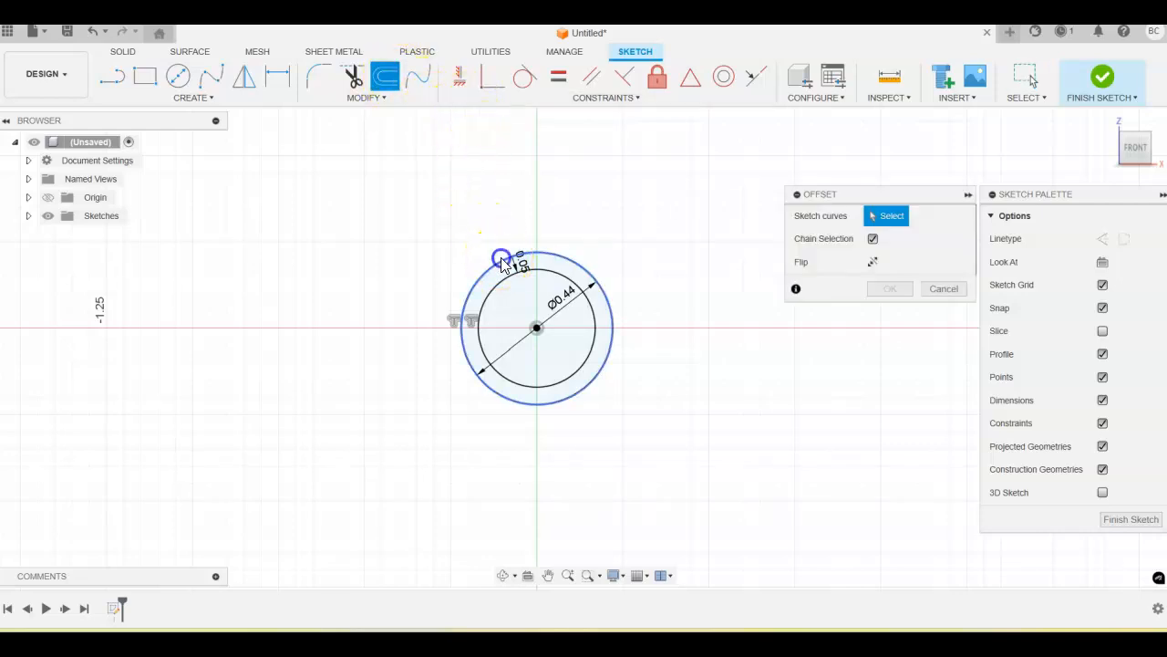
{"action": "left_click_drag", "start_coordinate": [493, 247], "coordinate": [473, 212]}
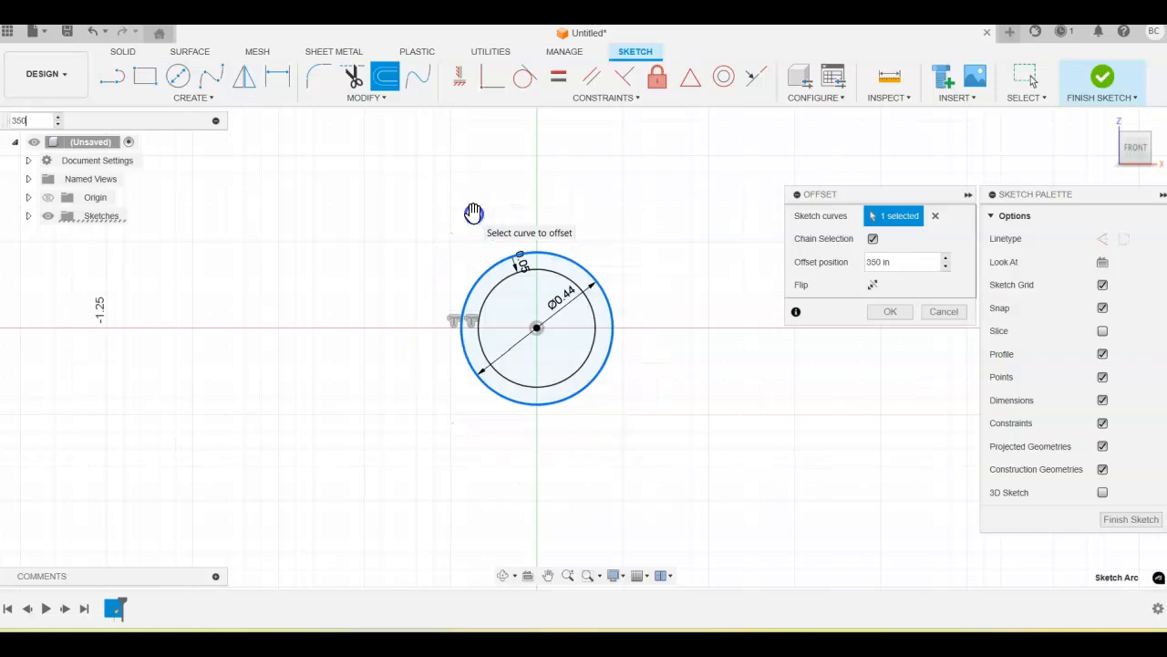
{"action": "key", "text": "Escape"}
Set the outward offset dimension of the large circle to 0.35 in
{"action": "scroll", "coordinate": [494, 217], "scroll_direction": "up", "scroll_amount": 2}
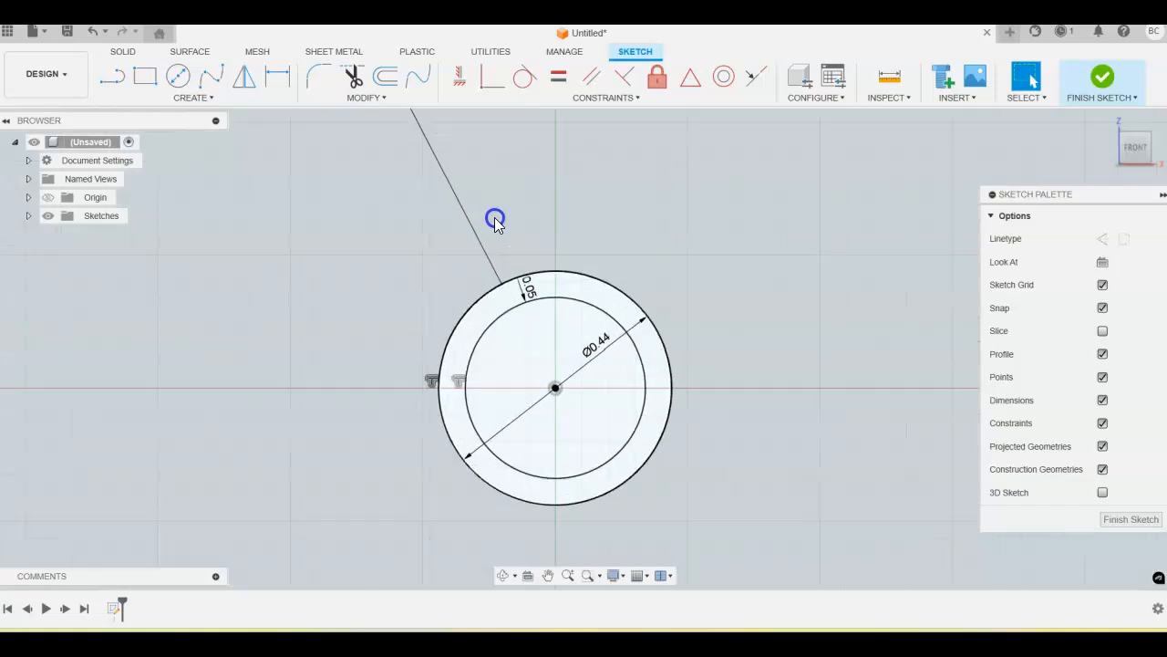
{"action": "scroll", "coordinate": [495, 217], "scroll_direction": "down", "scroll_amount": 8}
{"action": "scroll", "coordinate": [495, 224], "scroll_direction": "down", "scroll_amount": 5}
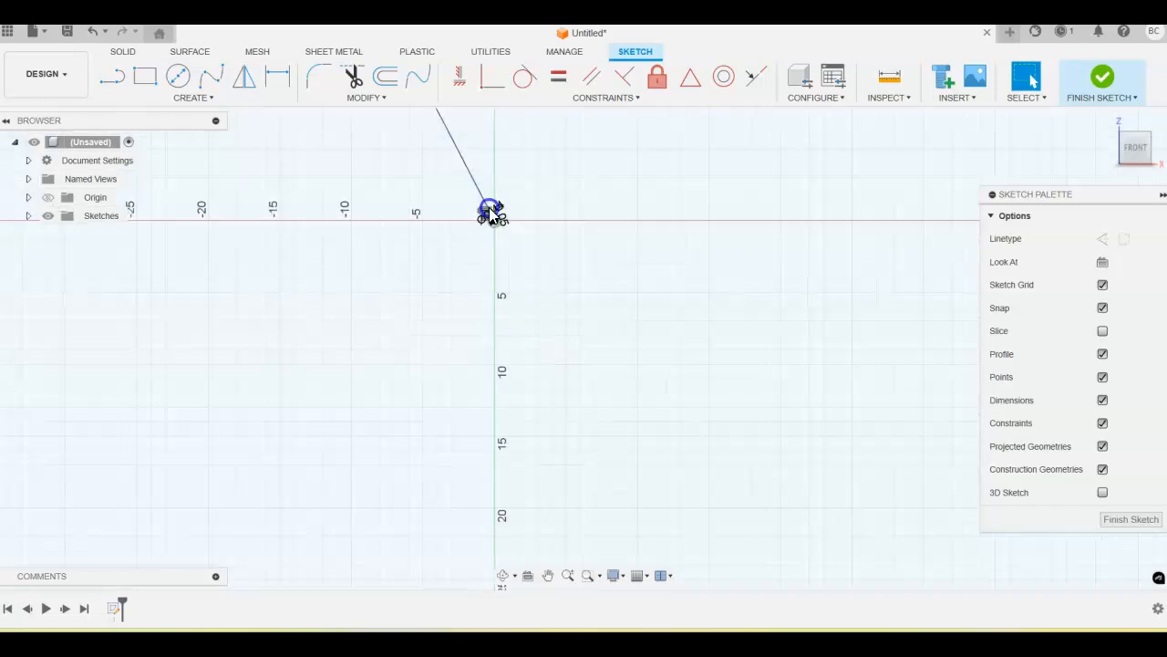
{"action": "scroll", "coordinate": [485, 226], "scroll_direction": "down", "scroll_amount": 6}
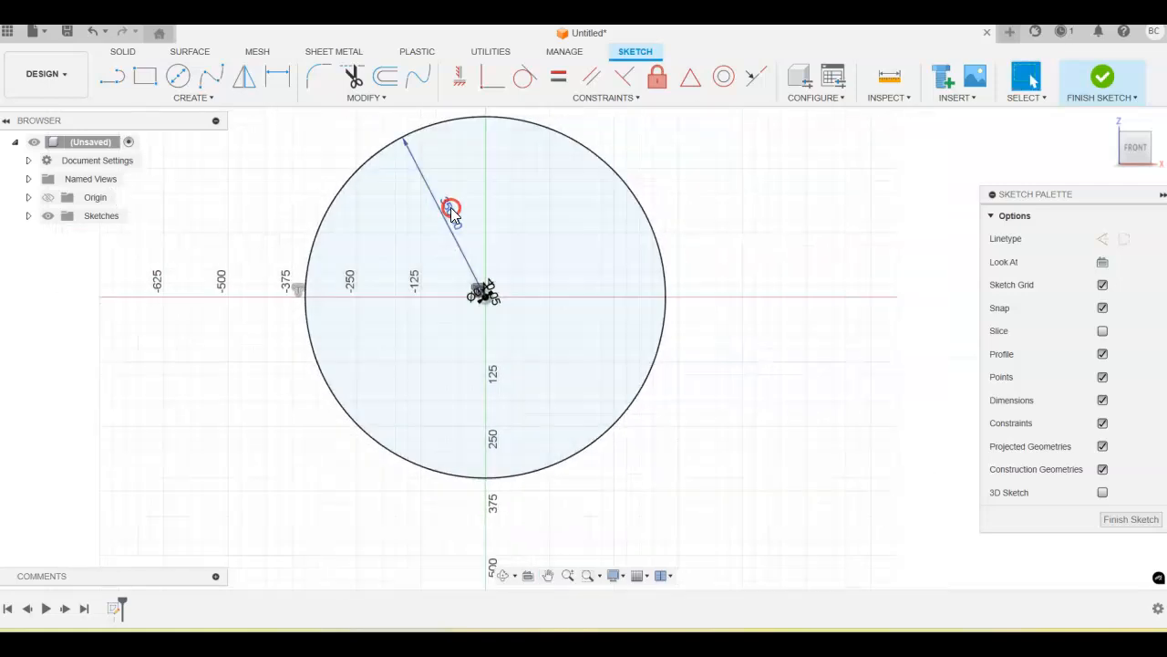
{"action": "scroll", "coordinate": [454, 217], "scroll_direction": "down", "scroll_amount": 1}
{"action": "scroll", "coordinate": [455, 222], "scroll_direction": "up", "scroll_amount": 2}
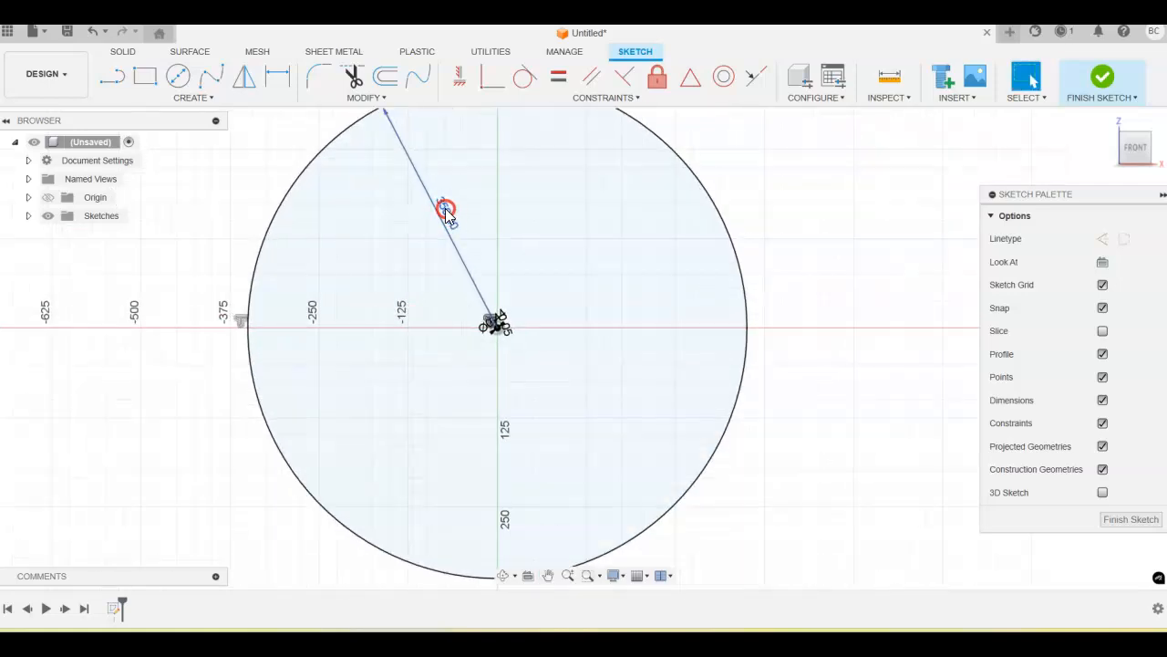
{"action": "double_click", "coordinate": [457, 253]}
{"action": "key", "text": "BackSpace"}
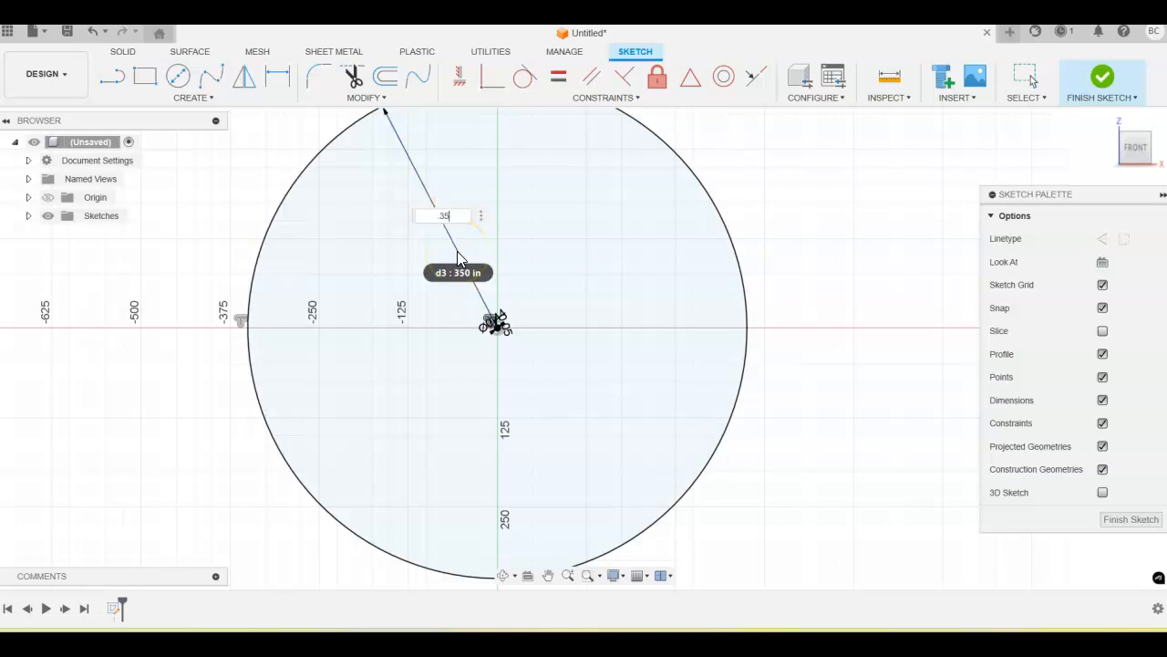
{"action": "key", "text": "Return"}
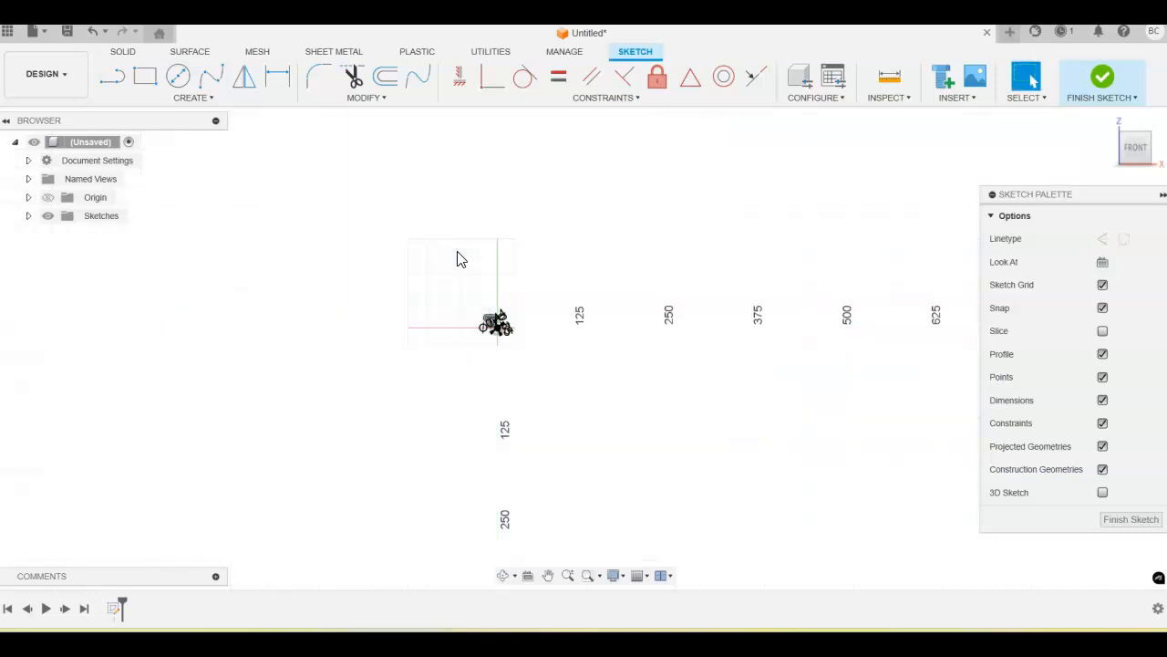
{"action": "scroll", "coordinate": [493, 350], "scroll_direction": "down", "scroll_amount": 2}
{"action": "scroll", "coordinate": [493, 345], "scroll_direction": "up", "scroll_amount": 10}
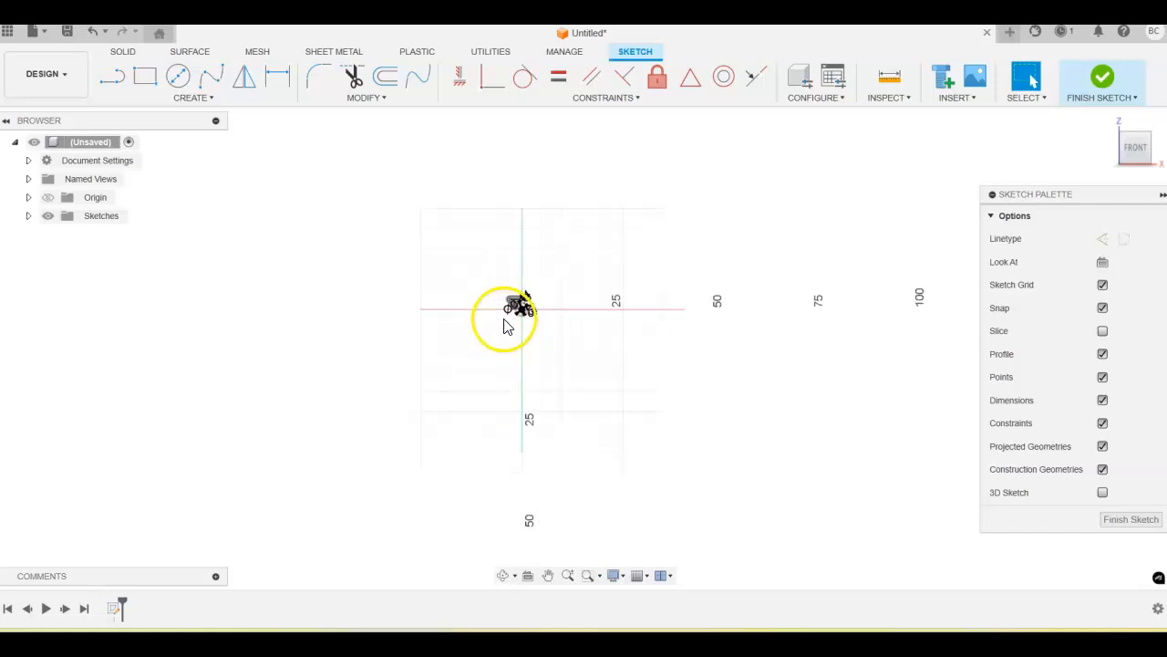
{"action": "scroll", "coordinate": [529, 310], "scroll_direction": "up", "scroll_amount": 10}
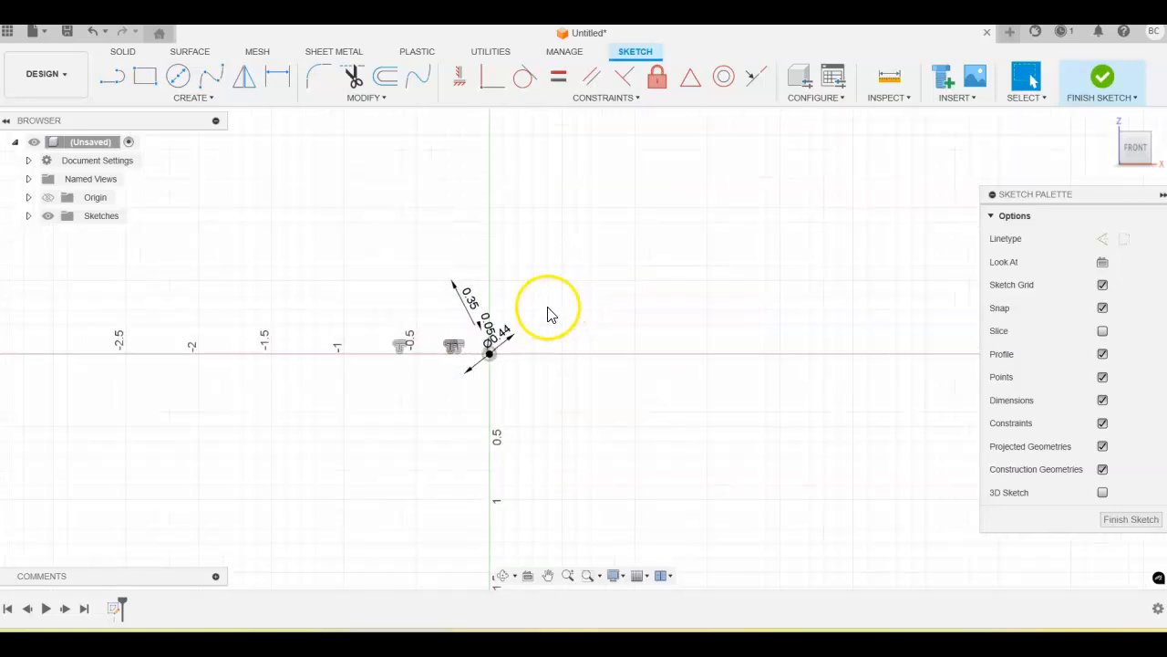
{"action": "scroll", "coordinate": [511, 315], "scroll_direction": "up", "scroll_amount": 2}
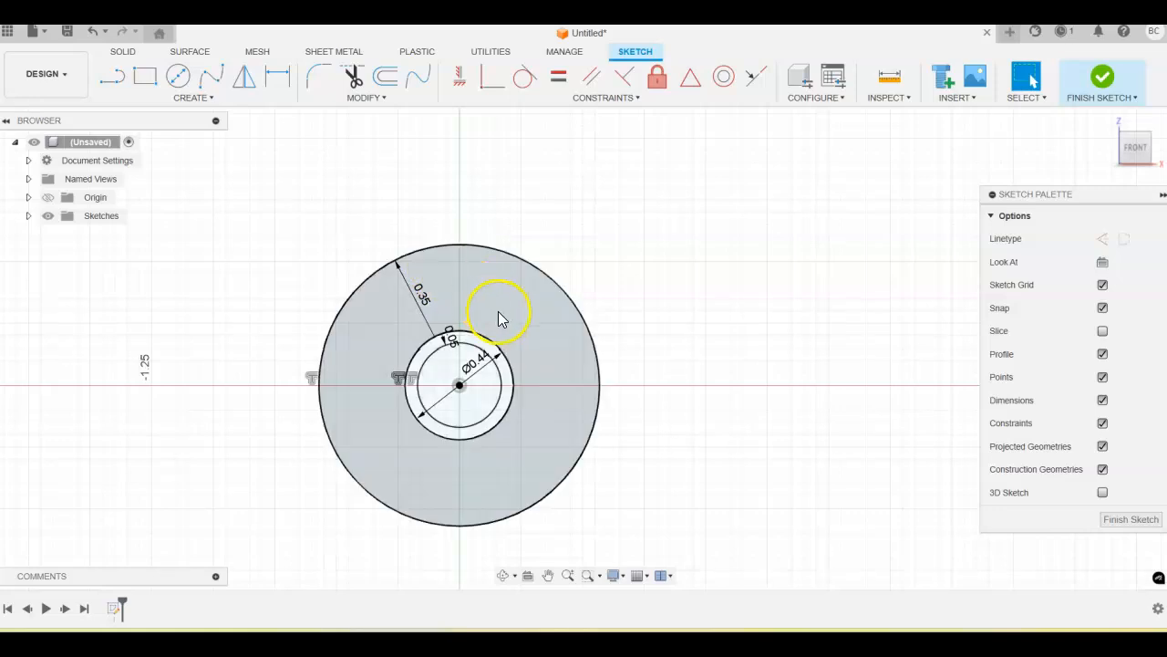
{"action": "middle_click_drag", "start_coordinate": [644, 261], "coordinate": [698, 224]}
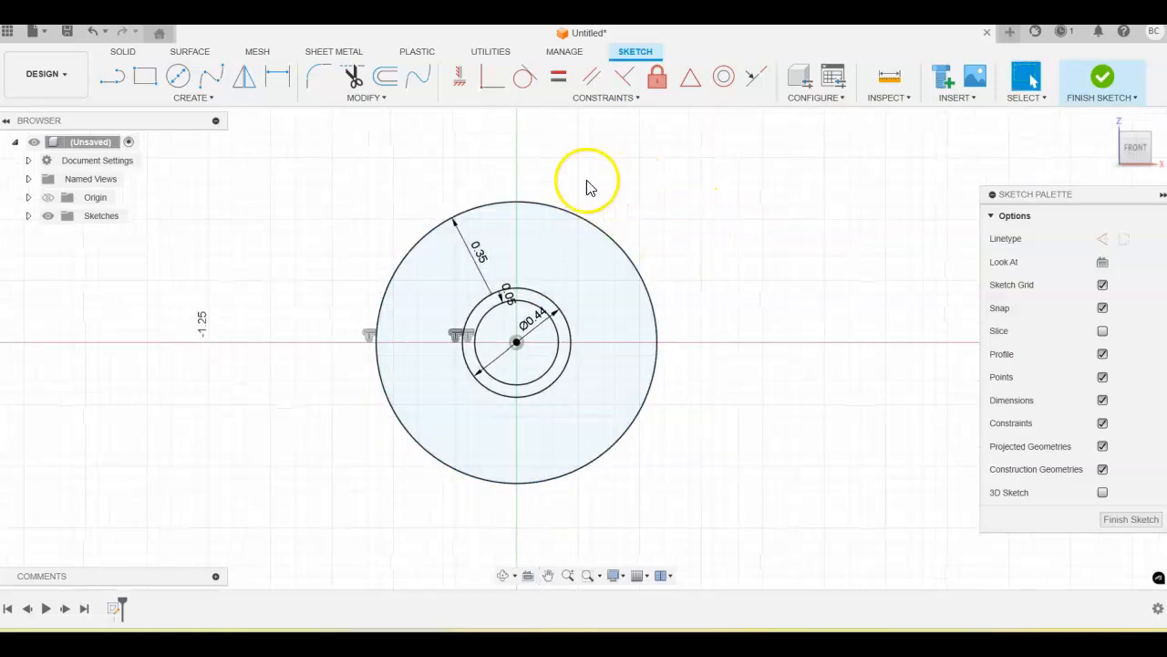
{"action": "left_click", "coordinate": [385, 76]}
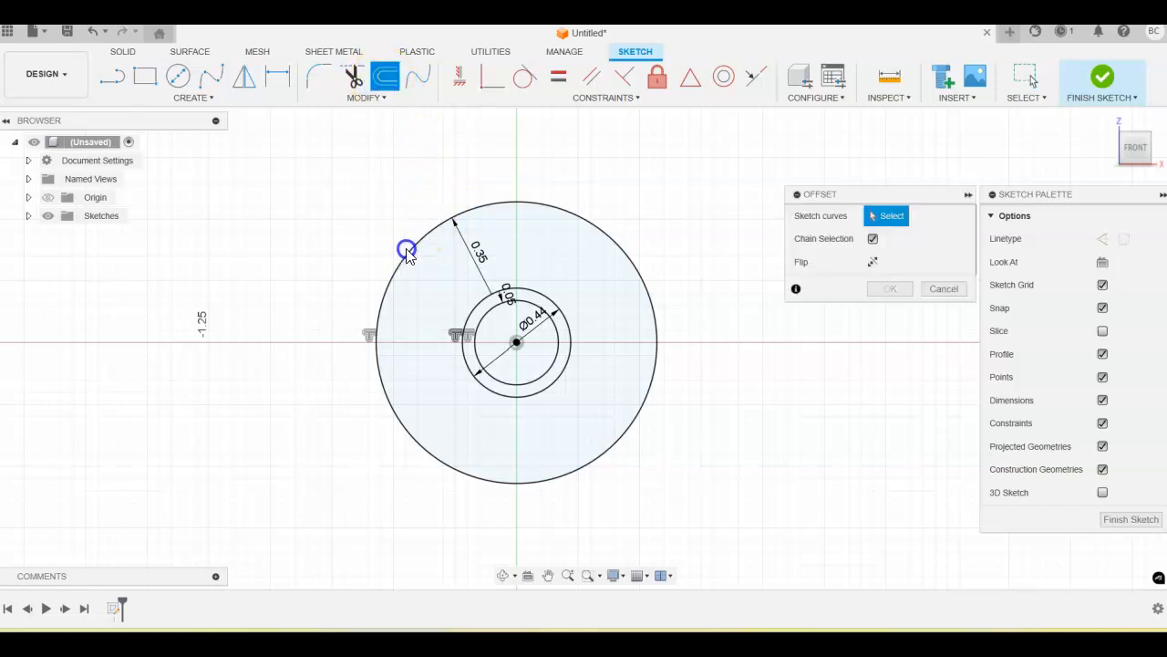
{"action": "left_click", "coordinate": [414, 252]}
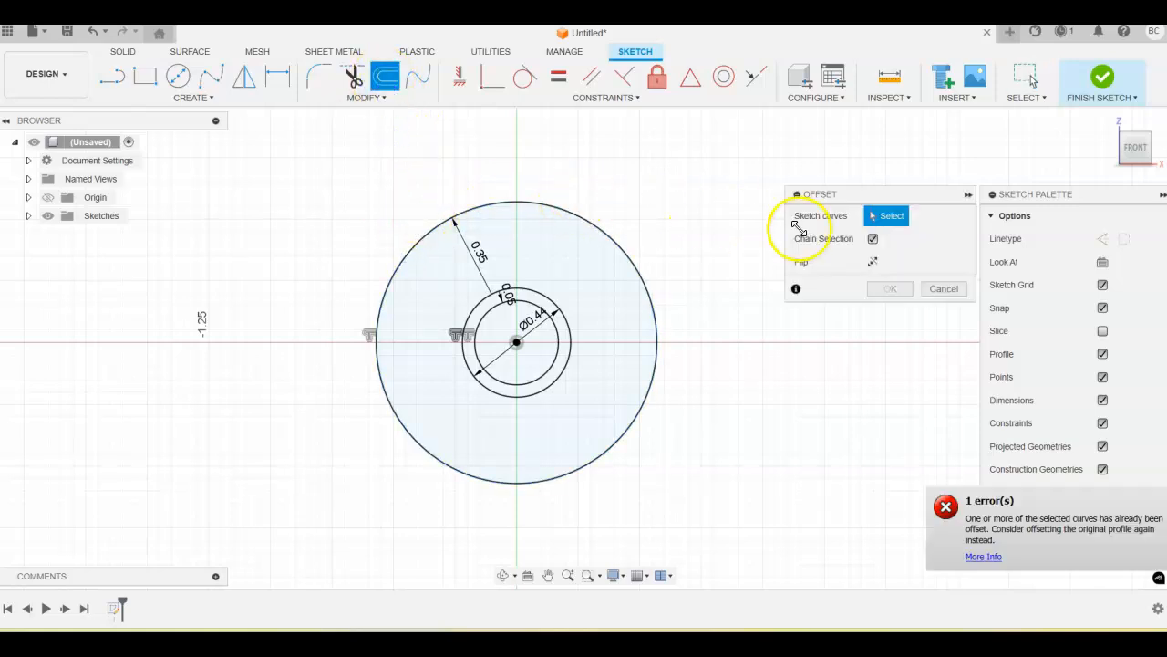
{"action": "left_click", "coordinate": [944, 289]}
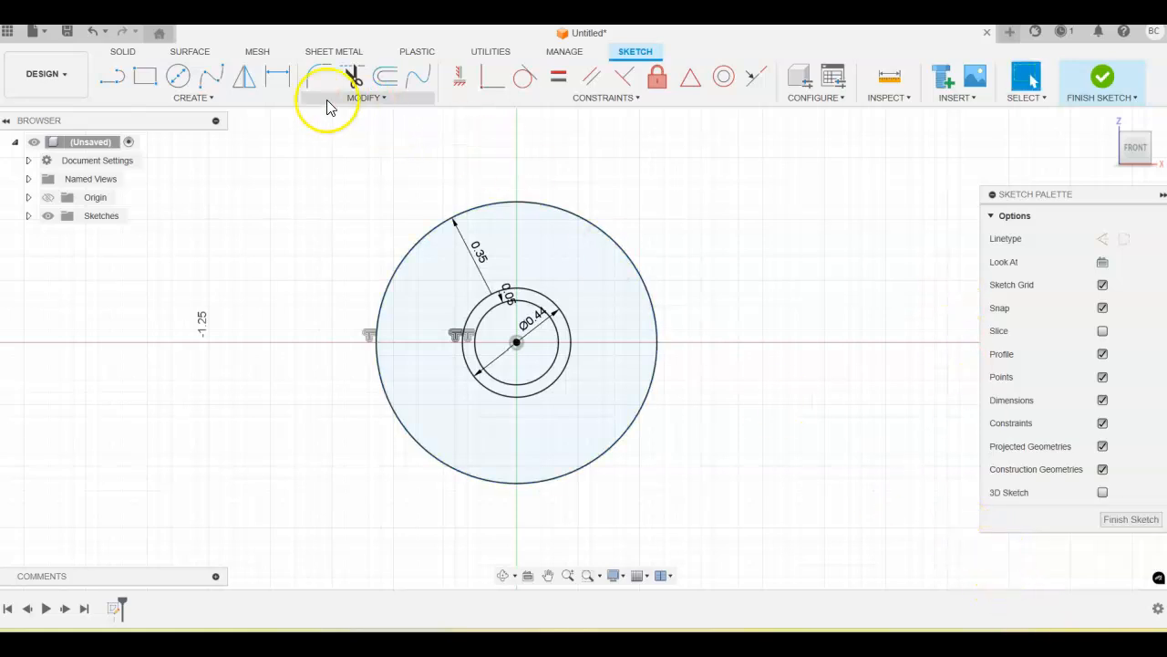
Offset the 0.44 in diameter circle outward by 0.40 in with chain selection turned off
{"action": "left_click", "coordinate": [383, 80]}
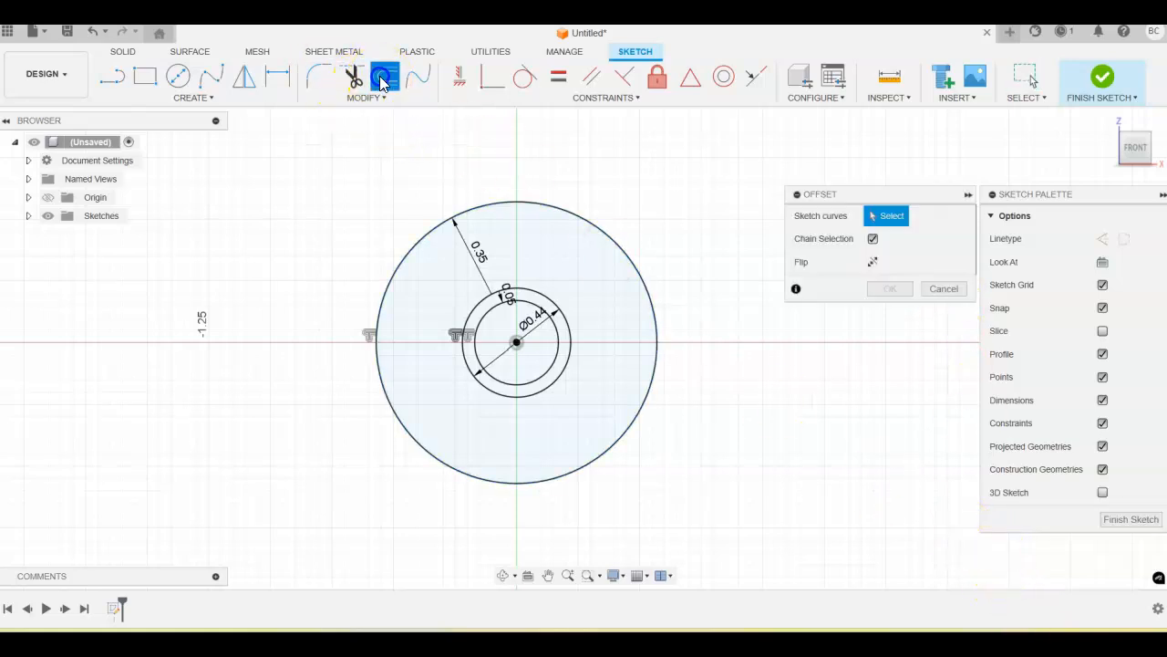
{"action": "left_click", "coordinate": [428, 242]}
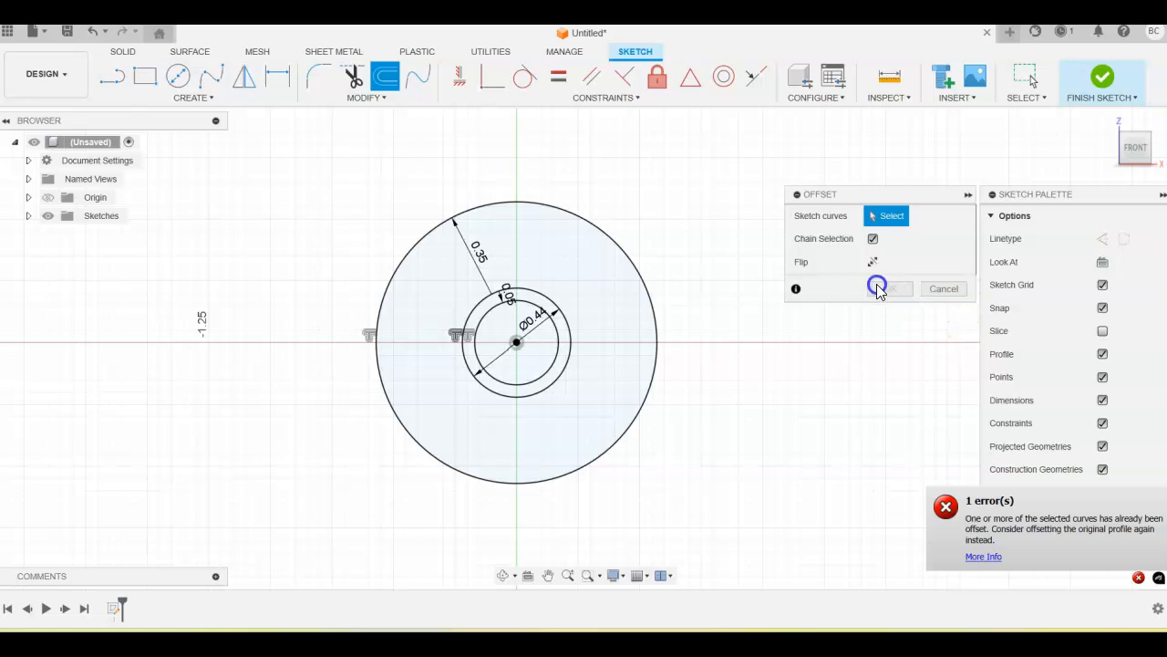
{"action": "left_click", "coordinate": [872, 238]}
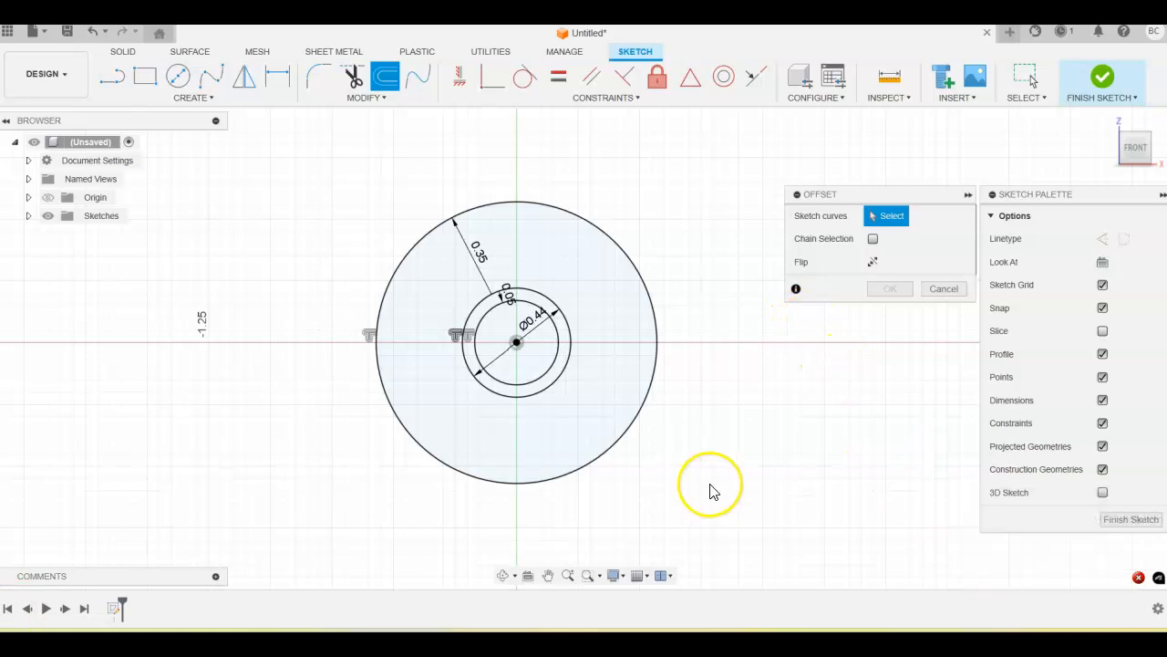
{"action": "left_click", "coordinate": [499, 209]}
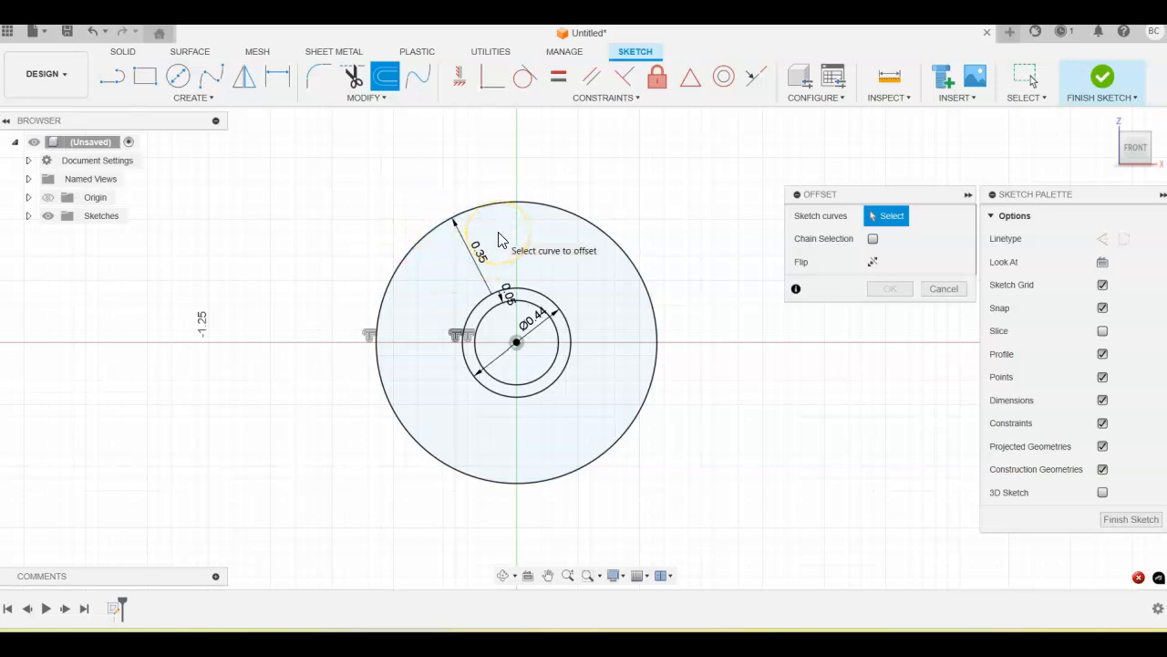
{"action": "left_click", "coordinate": [536, 292]}
{"action": "left_click_drag", "start_coordinate": [552, 284], "coordinate": [588, 200]}
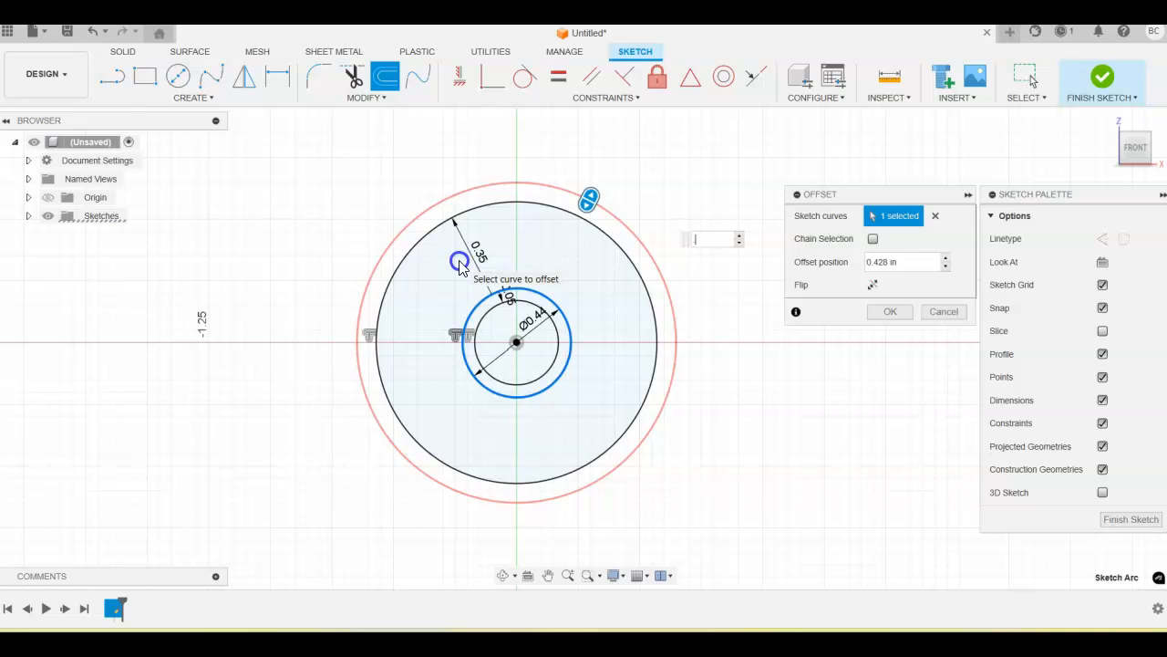
{"action": "key", "text": "Return"}
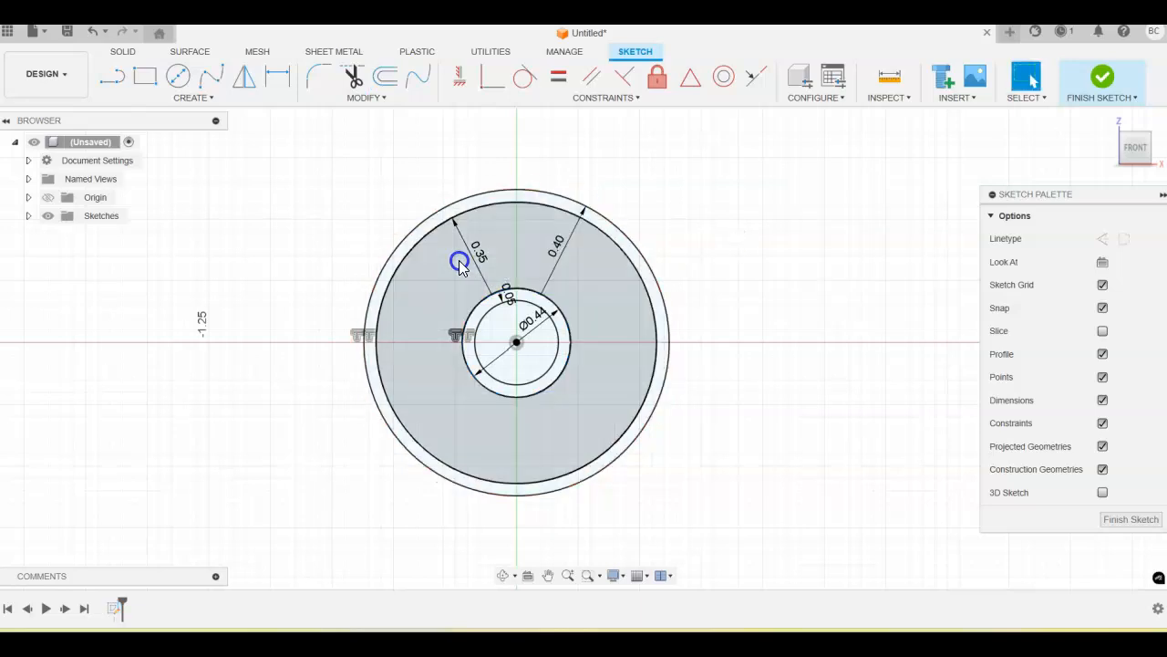
{"action": "left_click", "coordinate": [459, 264]}
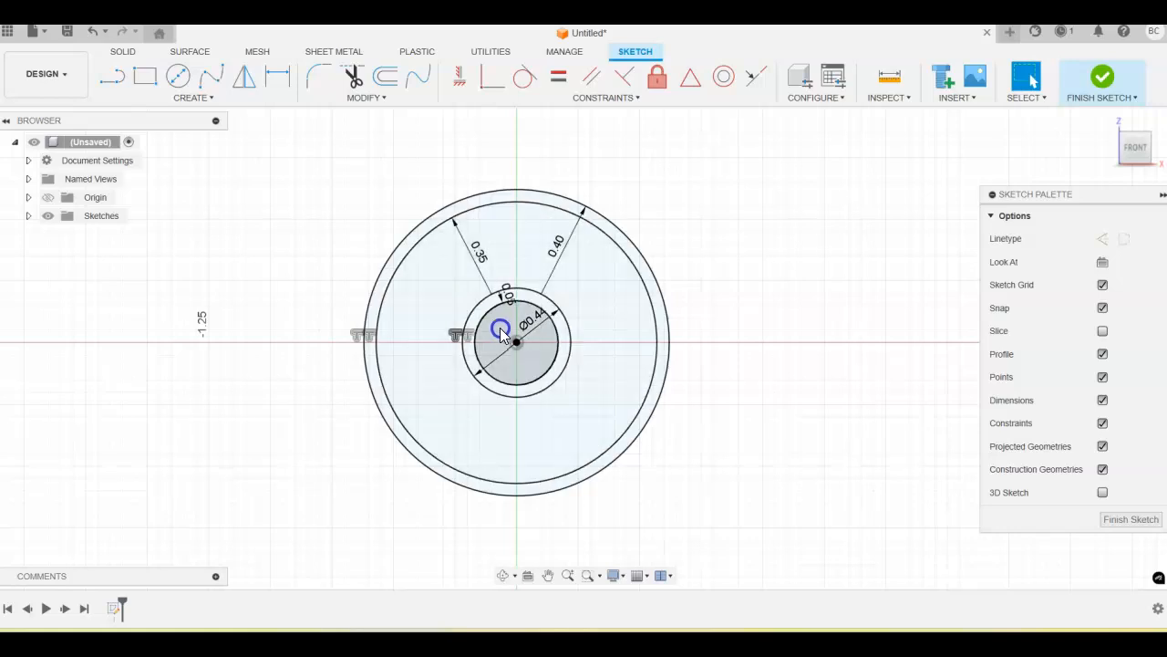
Finish the sketch of concentric circles
{"action": "left_click", "coordinate": [527, 310]}
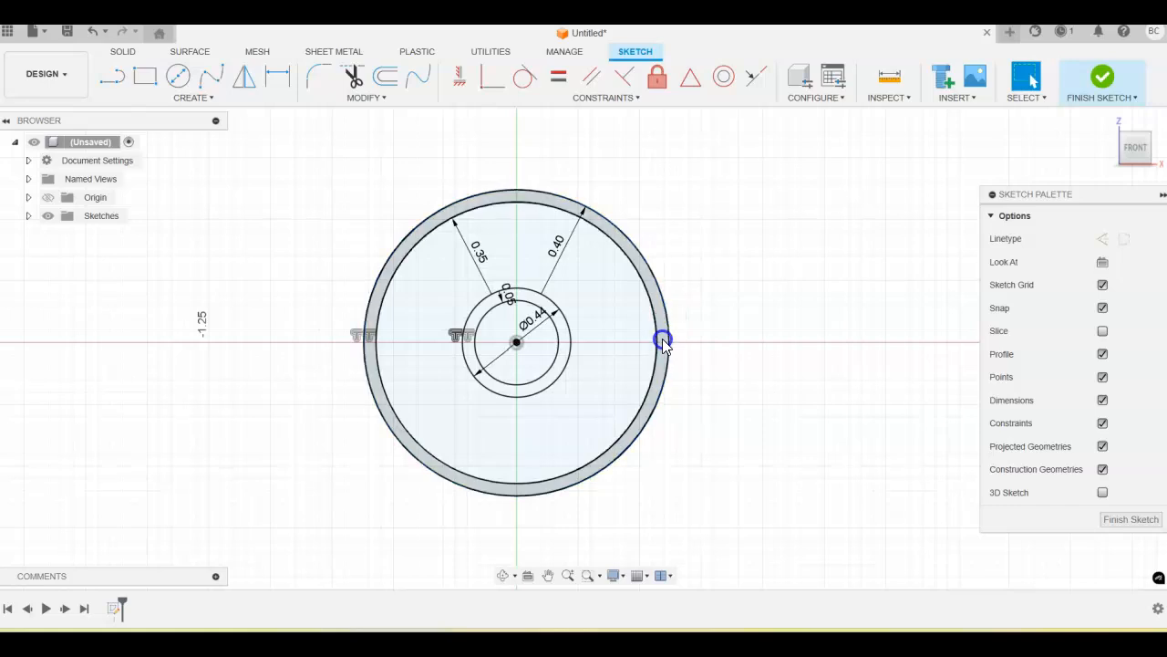
{"action": "left_click", "coordinate": [1110, 78]}
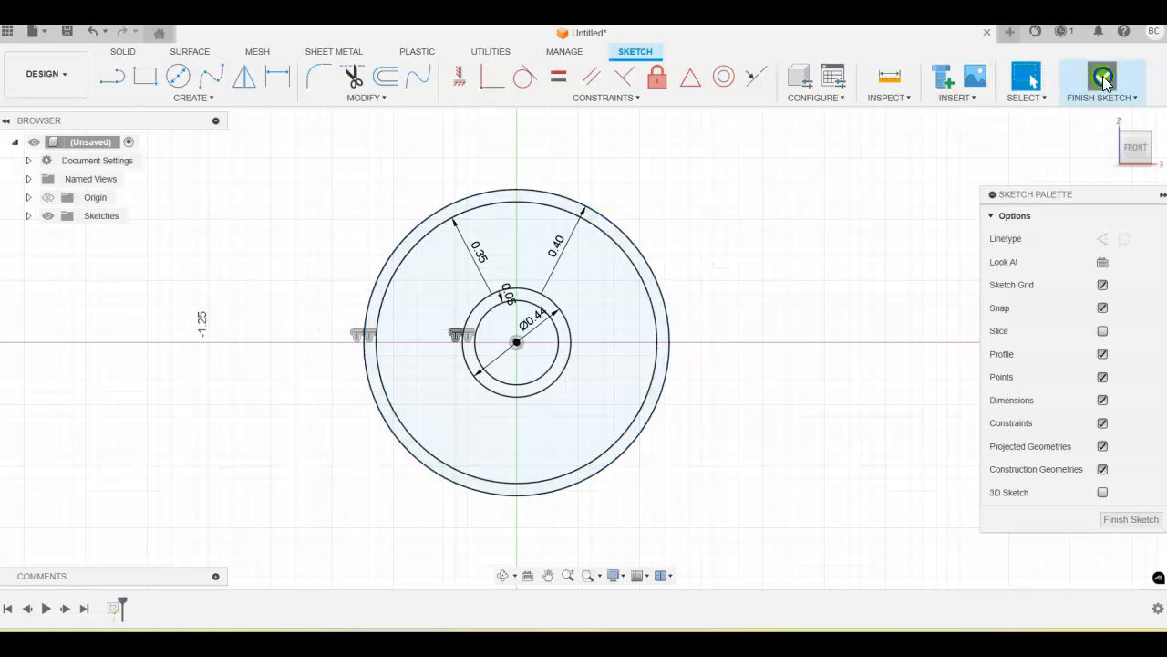
{"action": "left_click", "coordinate": [1118, 123]}
{"action": "middle_click_drag", "start_coordinate": [901, 252], "coordinate": [811, 276]}
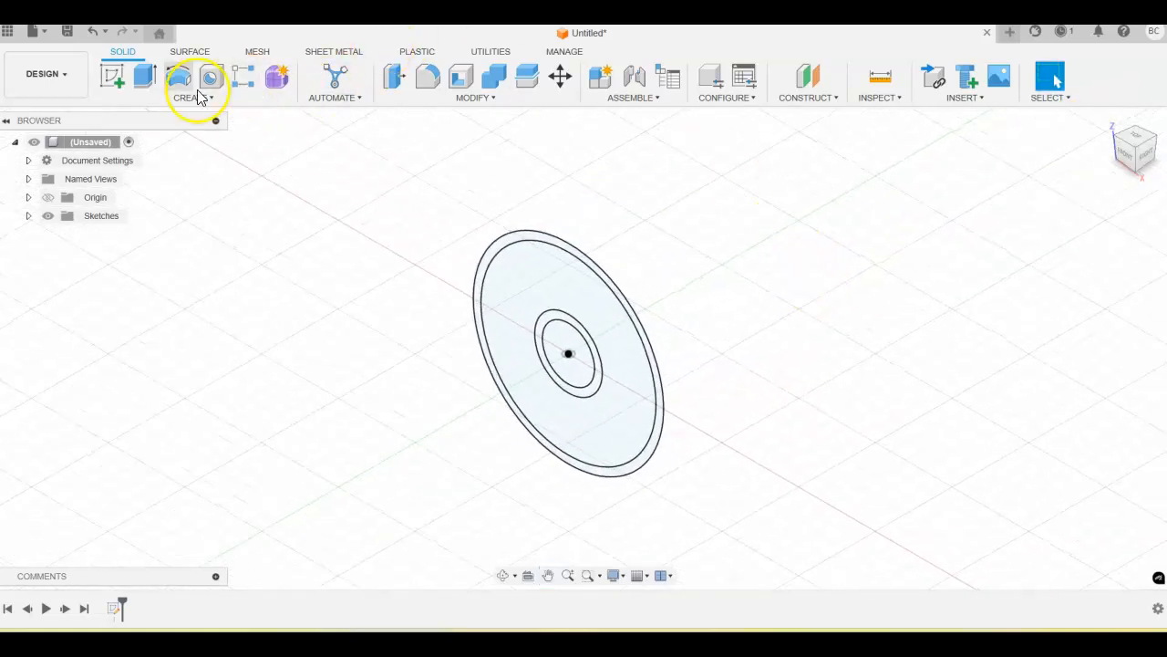
Extrude the outermost ring profile and the small inner ring profile 0.570 in as new bodies
{"action": "left_click", "coordinate": [146, 81]}
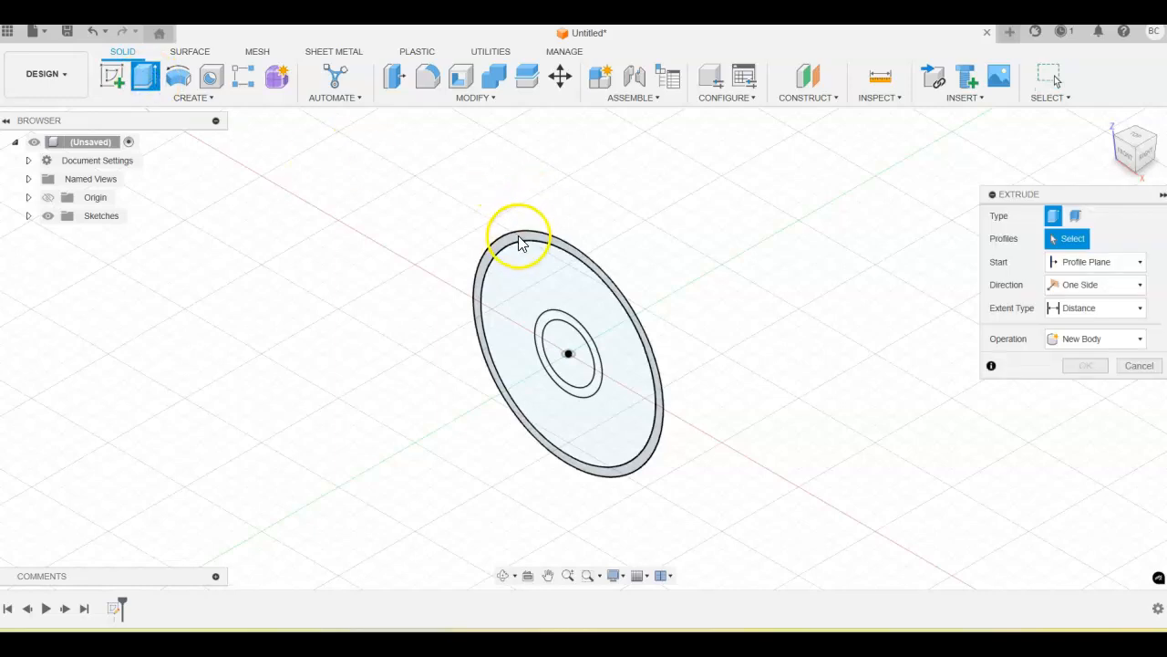
{"action": "left_click", "coordinate": [534, 260]}
{"action": "left_click", "coordinate": [547, 322]}
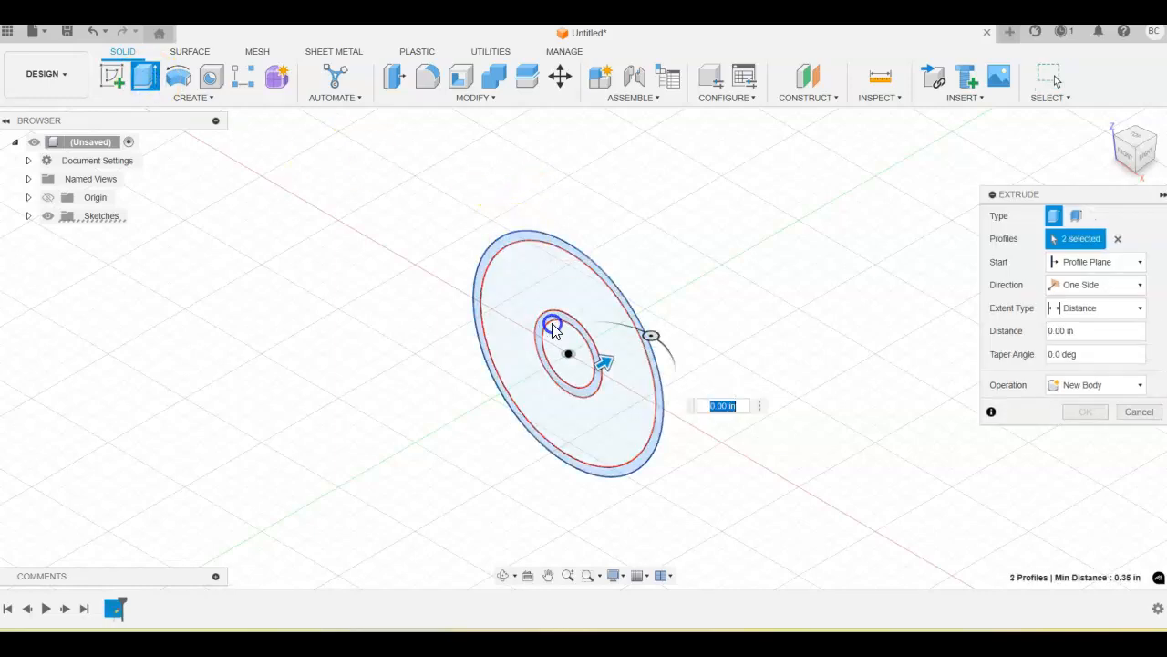
{"action": "left_click_drag", "start_coordinate": [612, 365], "coordinate": [723, 298]}
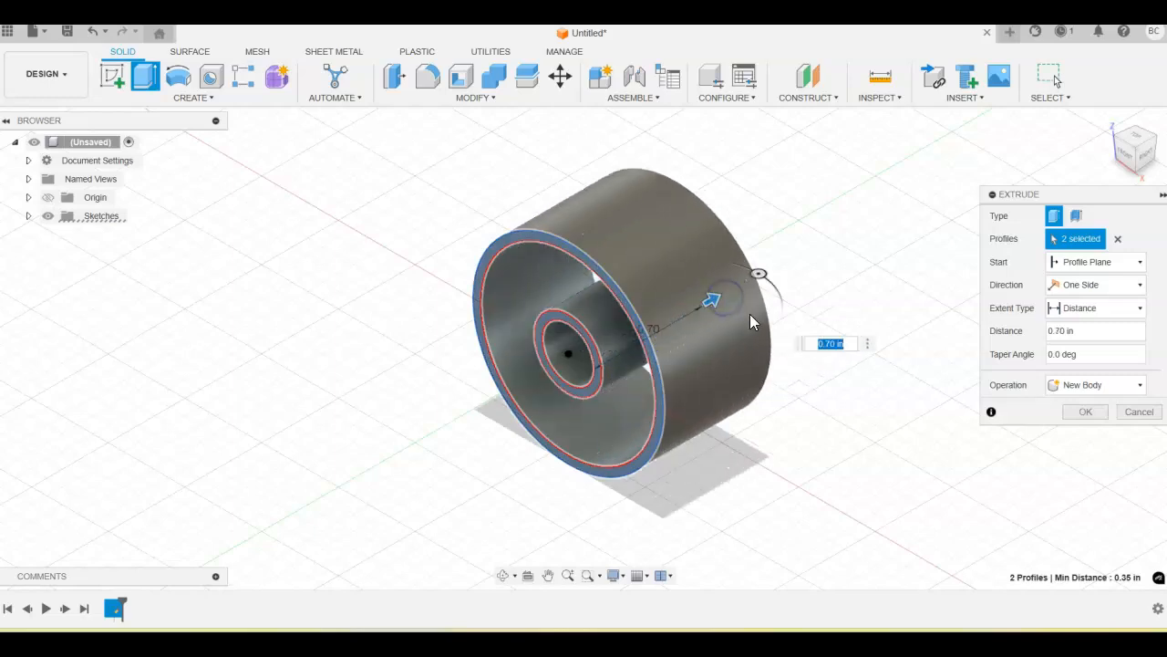
{"action": "type", "text": ".57"}
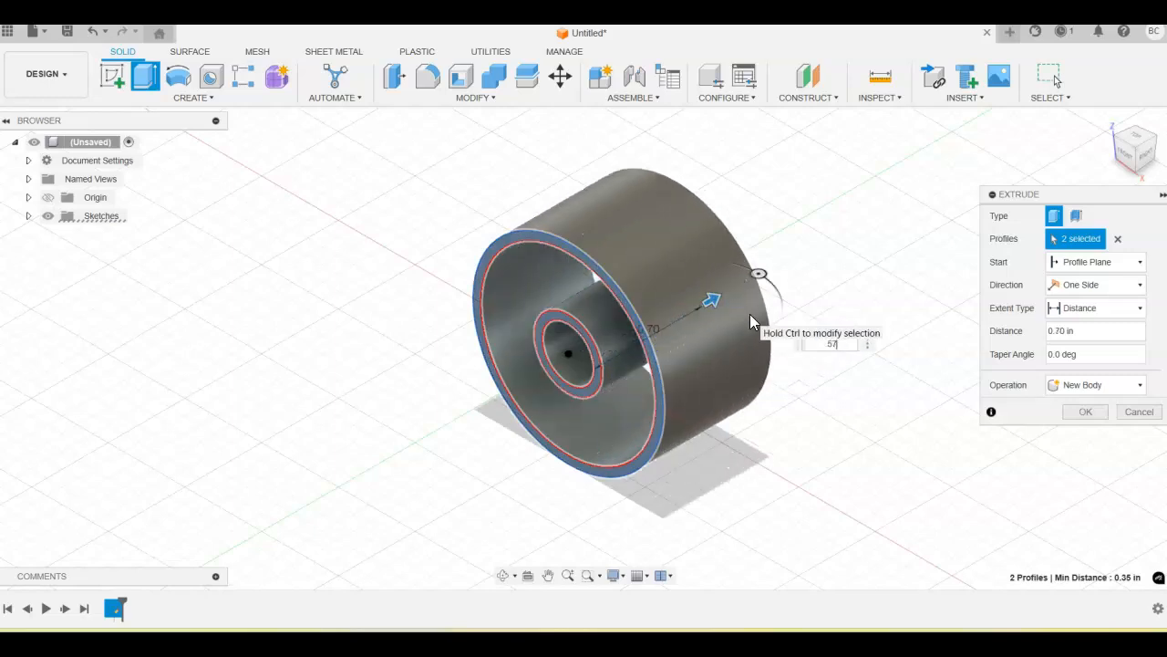
{"action": "type", "text": "0"}
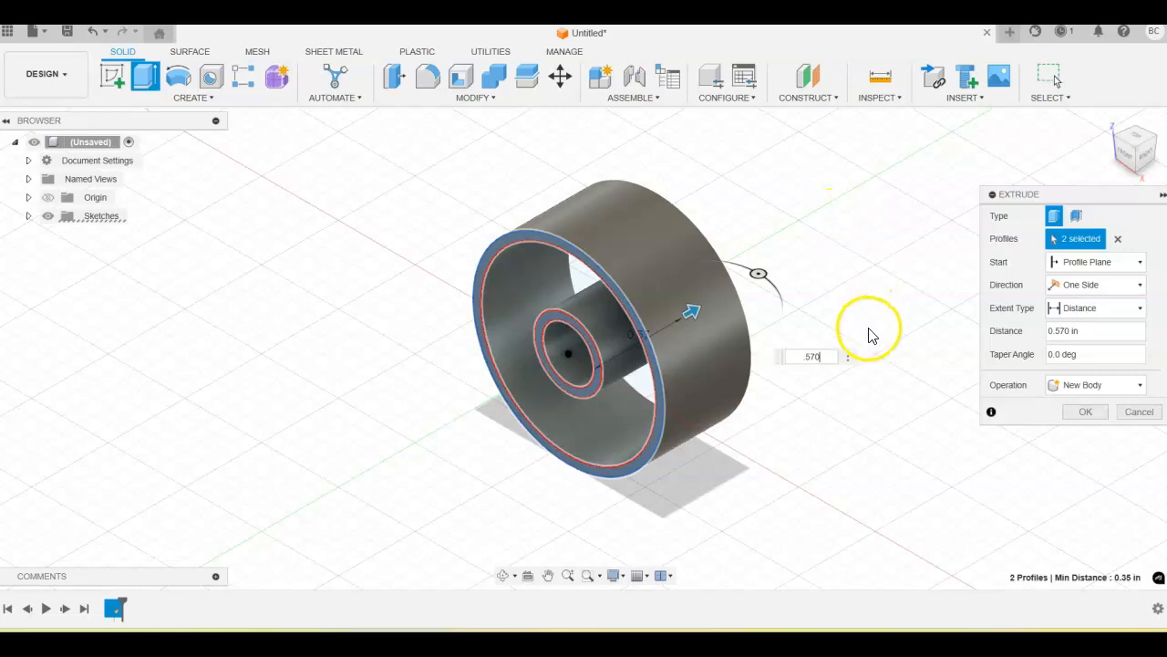
{"action": "left_click", "coordinate": [1085, 412]}
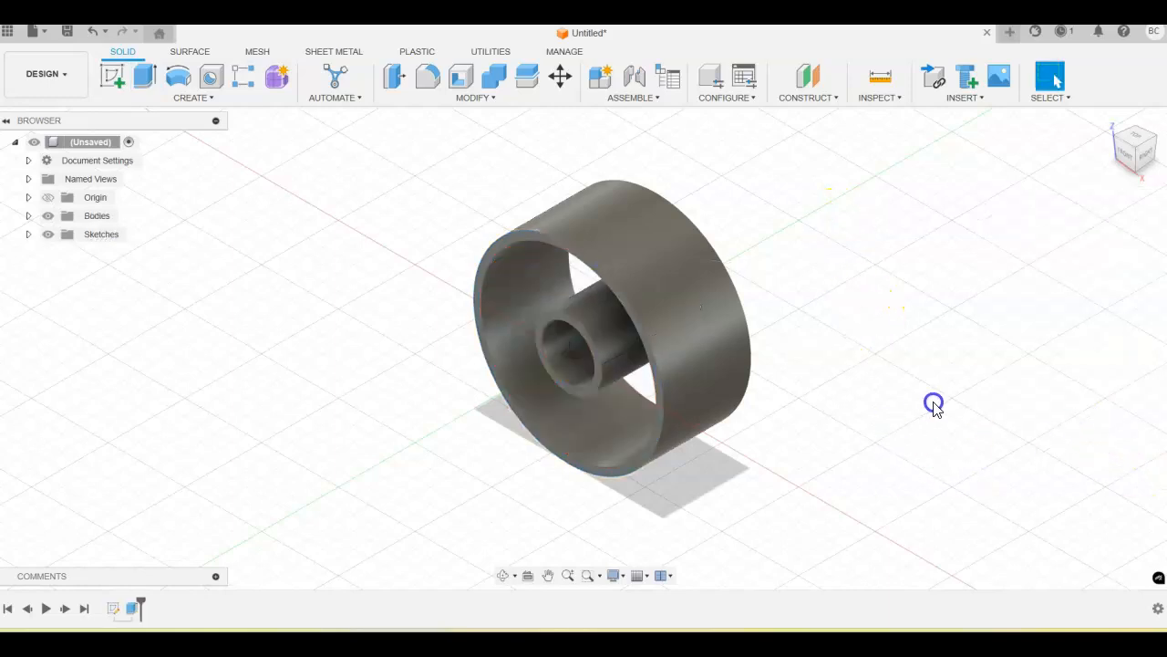
Create a construction plane offset -0.05 in from the XZ plane, just in front of the ring bodies
{"action": "middle_click_drag", "start_coordinate": [945, 392], "coordinate": [725, 385], "text": "shift"}
{"action": "left_click", "coordinate": [691, 362]}
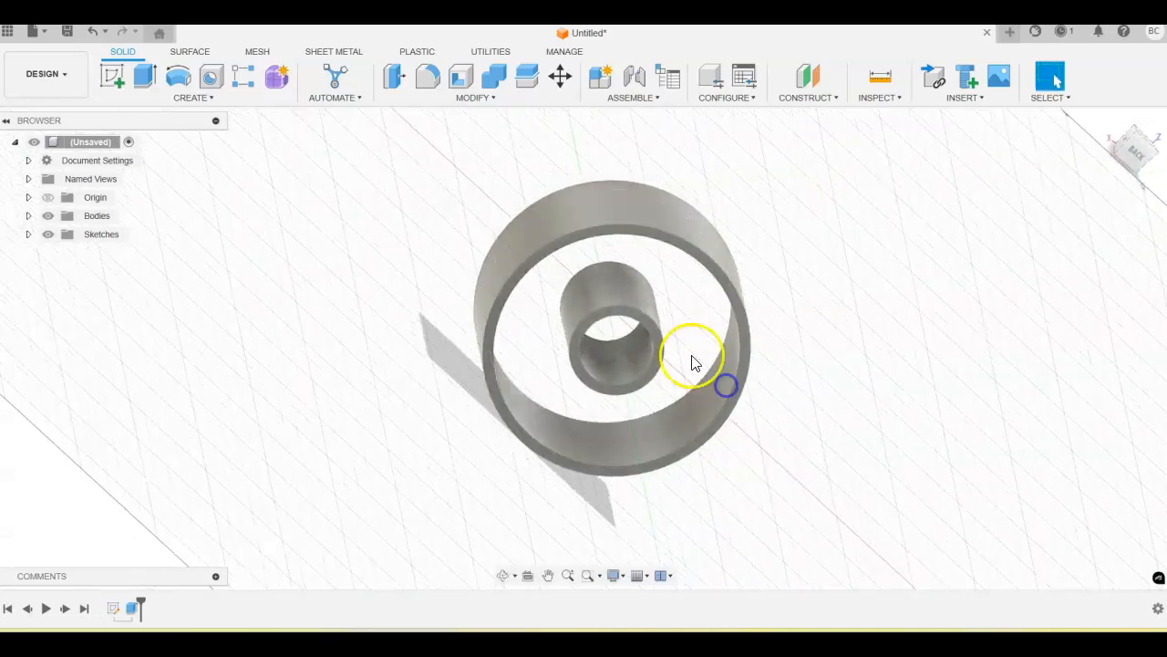
{"action": "middle_click_drag", "start_coordinate": [789, 313], "coordinate": [789, 388], "text": "shift"}
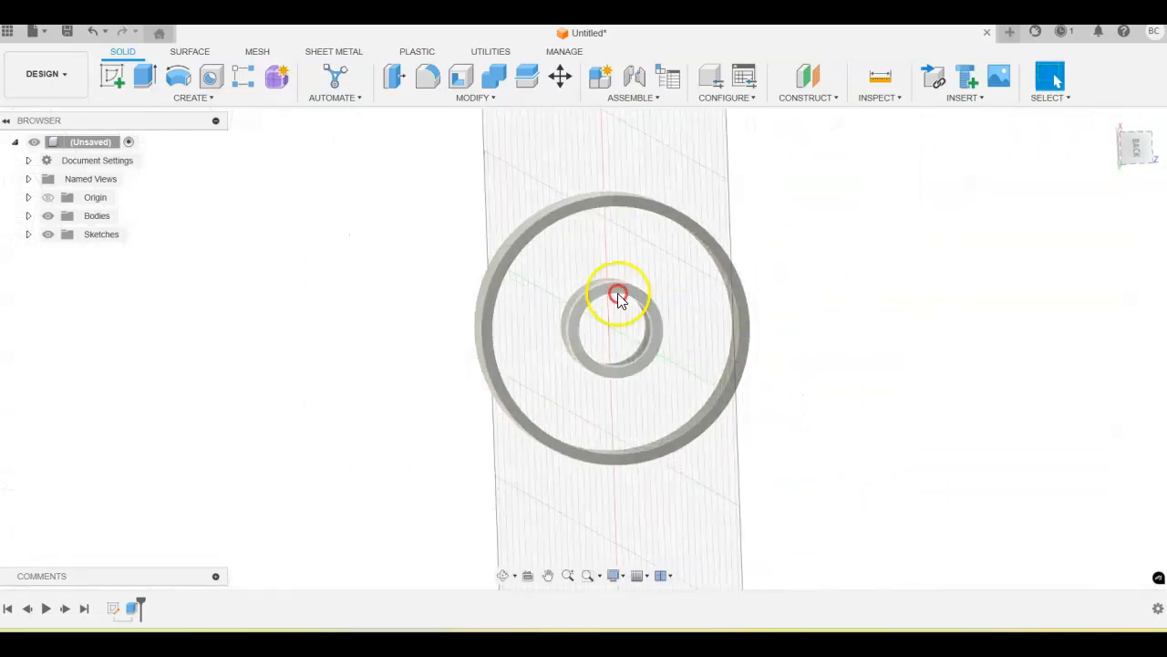
{"action": "middle_click_drag", "start_coordinate": [652, 186], "coordinate": [674, 291], "text": "shift"}
{"action": "middle_click_drag", "start_coordinate": [847, 328], "coordinate": [802, 339], "text": "shift"}
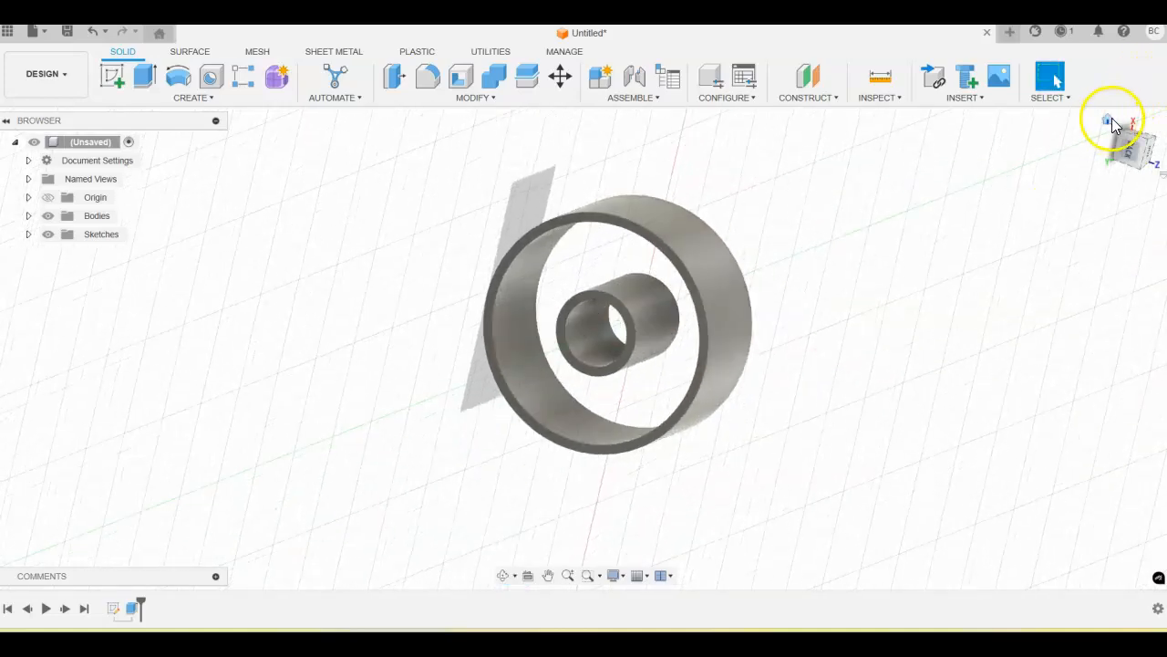
{"action": "left_click", "coordinate": [1109, 122]}
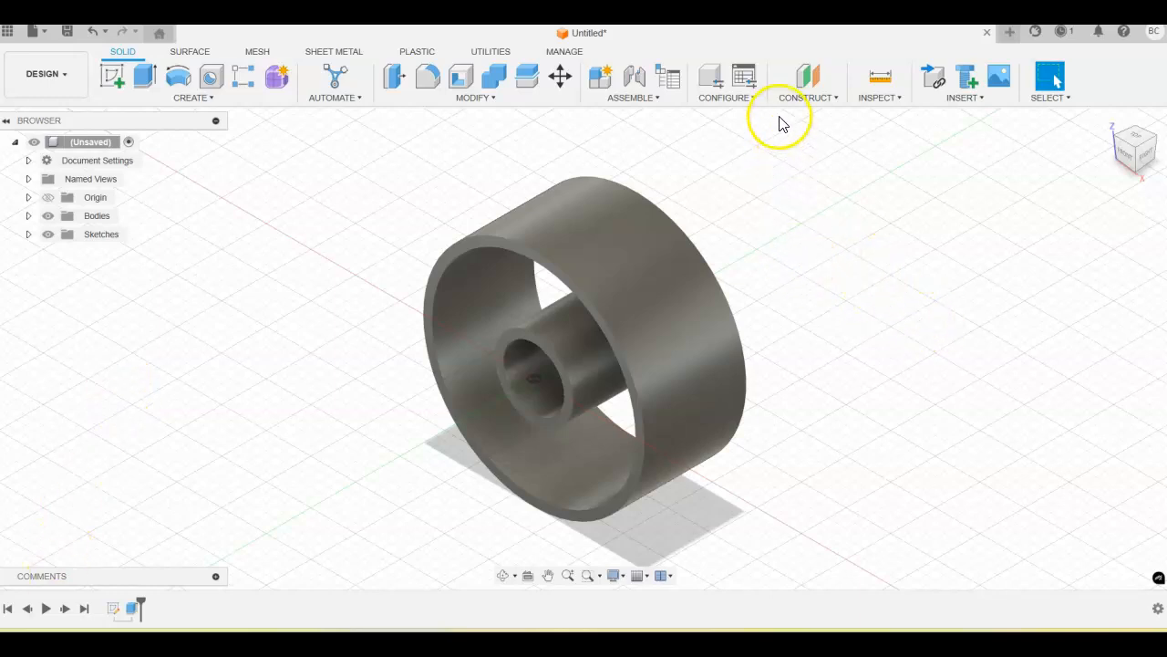
{"action": "left_click", "coordinate": [824, 96]}
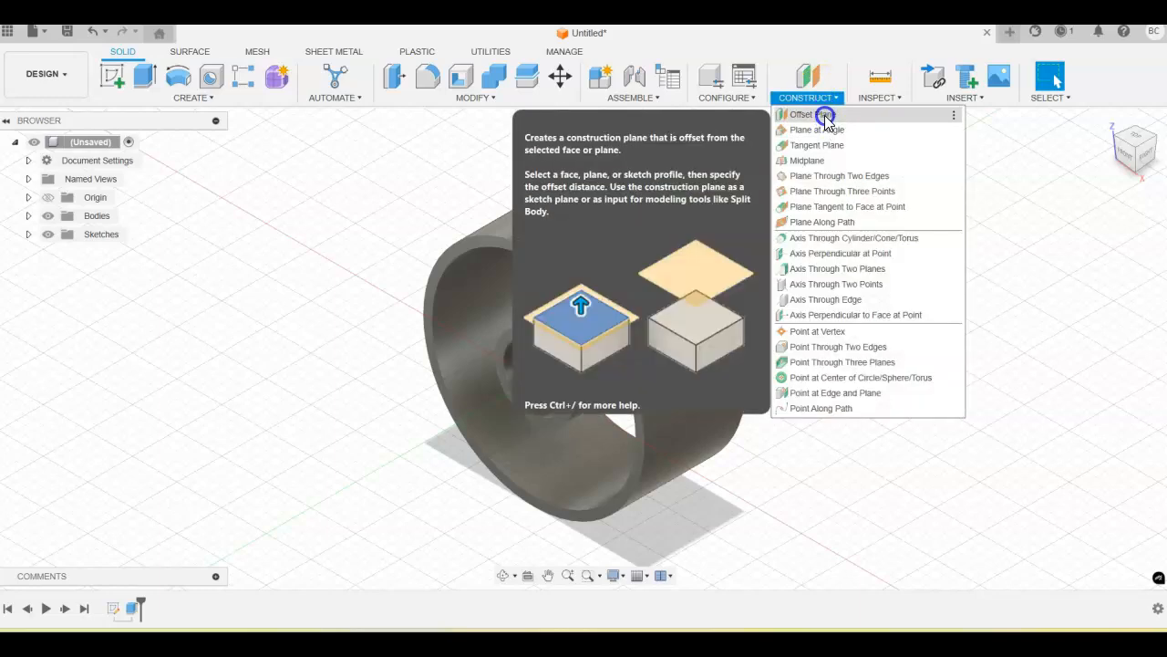
{"action": "left_click", "coordinate": [824, 115]}
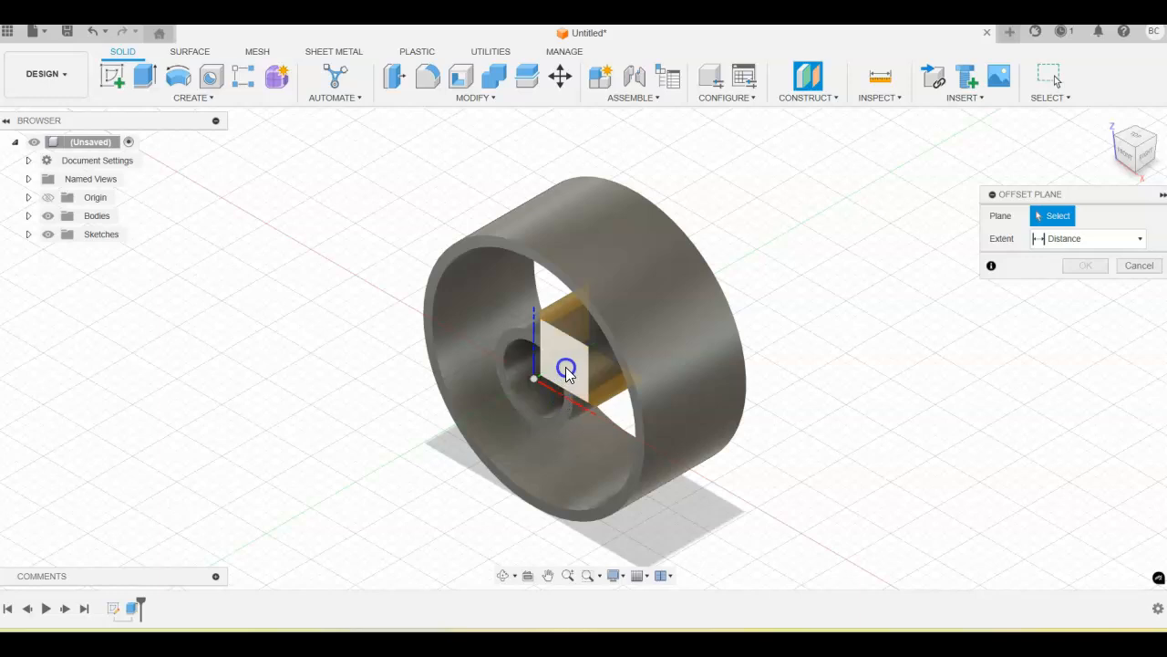
{"action": "left_click", "coordinate": [559, 375]}
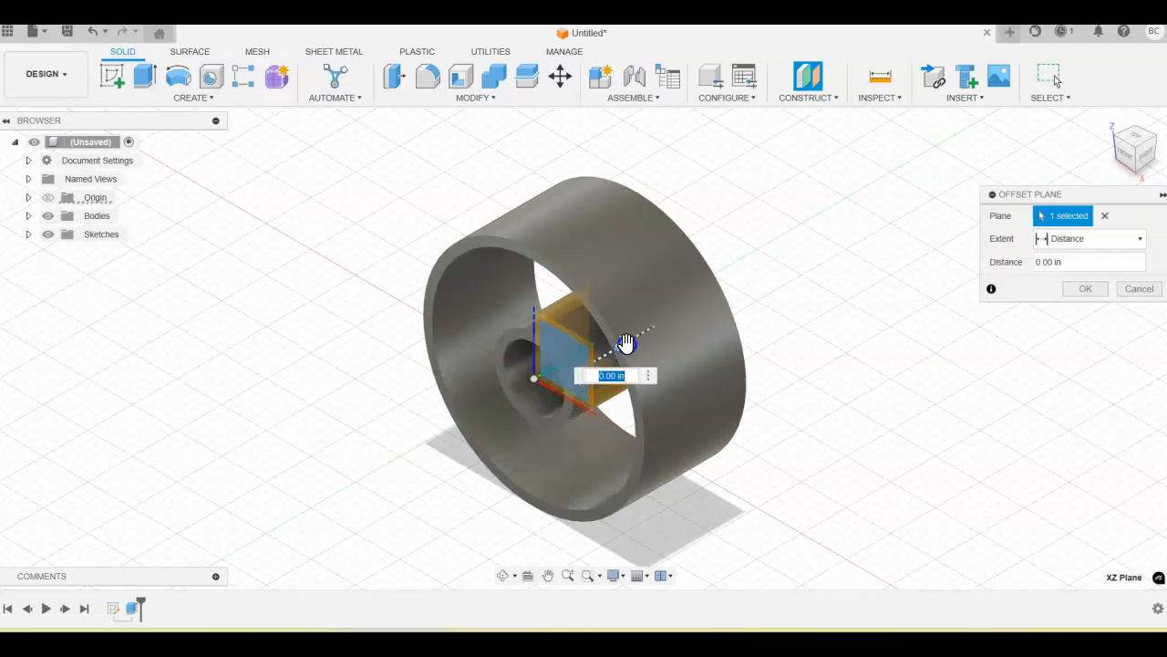
{"action": "left_click_drag", "start_coordinate": [622, 347], "coordinate": [610, 352]}
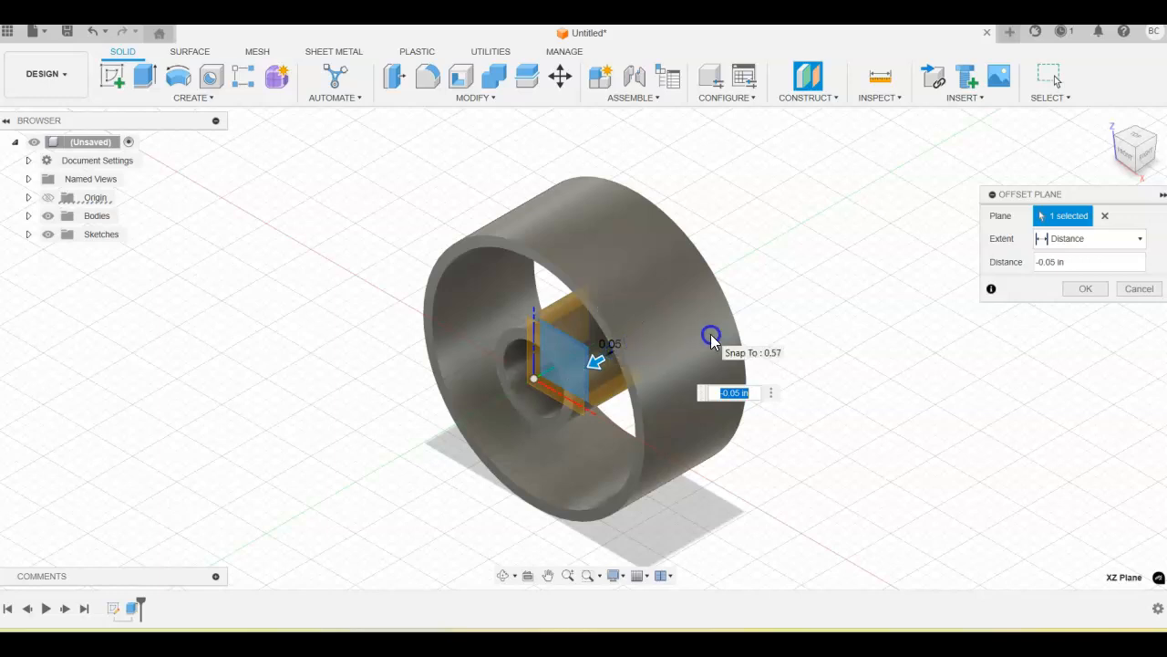
{"action": "key", "text": "Return"}
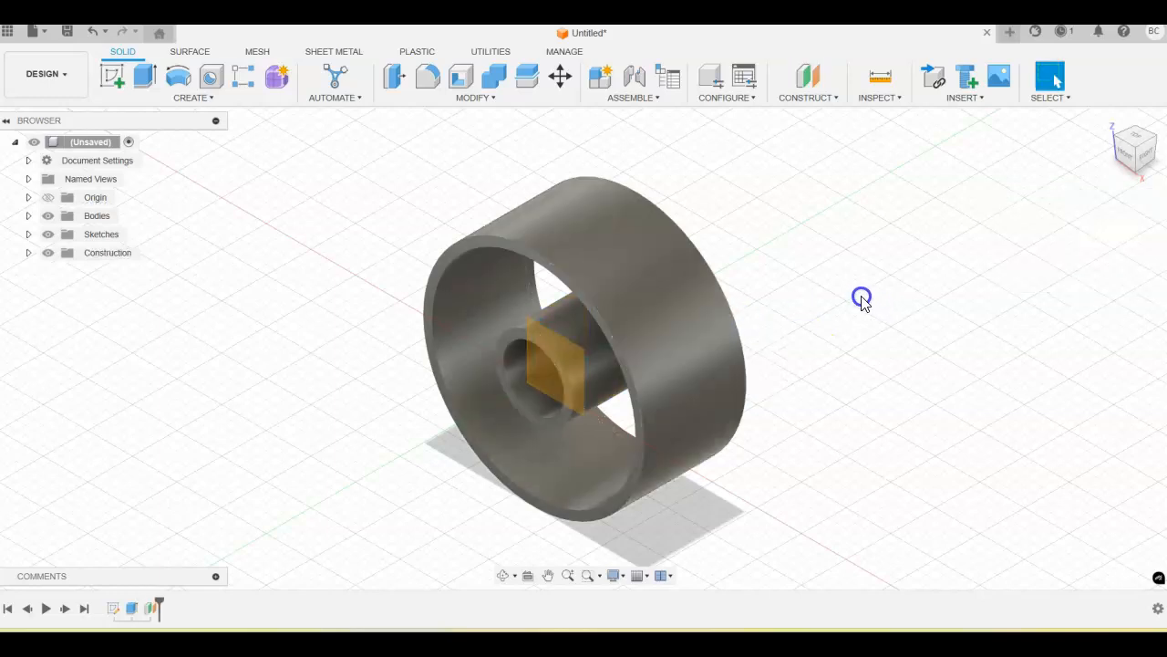
Start a new sketch on the offset construction plane in front of the rings
{"action": "mouse_move", "coordinate": [855, 326]}
{"action": "middle_mouse_down", "text": "shift"}
{"action": "mouse_move", "coordinate": [893, 261]}
{"action": "mouse_move", "coordinate": [841, 216]}
{"action": "mouse_move", "coordinate": [826, 174]}
{"action": "mouse_move", "coordinate": [839, 192]}
{"action": "mouse_move", "coordinate": [811, 195]}
{"action": "mouse_move", "coordinate": [869, 309]}
{"action": "middle_mouse_up", "text": "shift"}
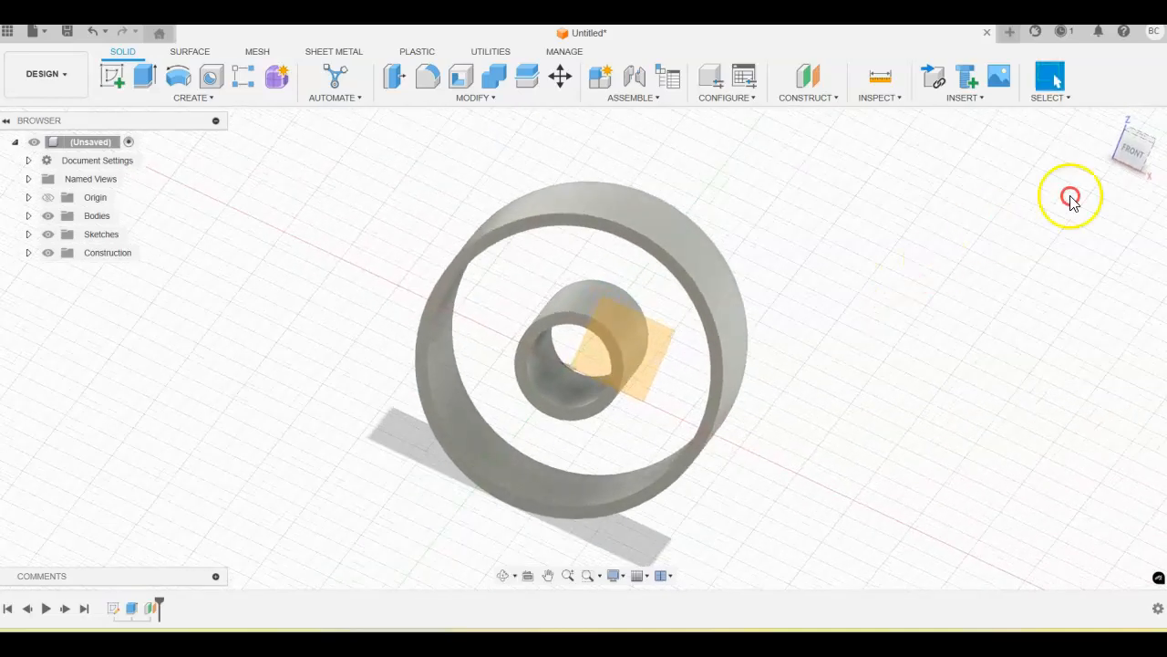
{"action": "left_click", "coordinate": [1106, 127]}
{"action": "left_click", "coordinate": [114, 80]}
{"action": "left_click", "coordinate": [542, 342]}
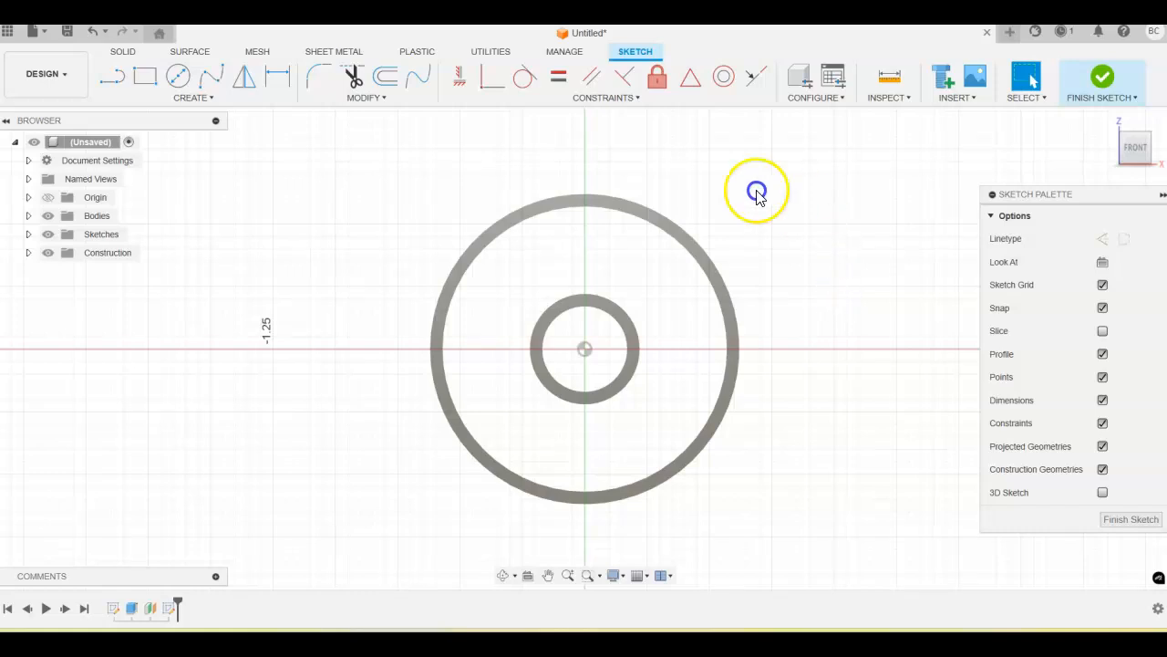
Project the outer ring's inner edge and both edges of the inner ring into the sketch, and finish the sketch
{"action": "left_click", "coordinate": [382, 101]}
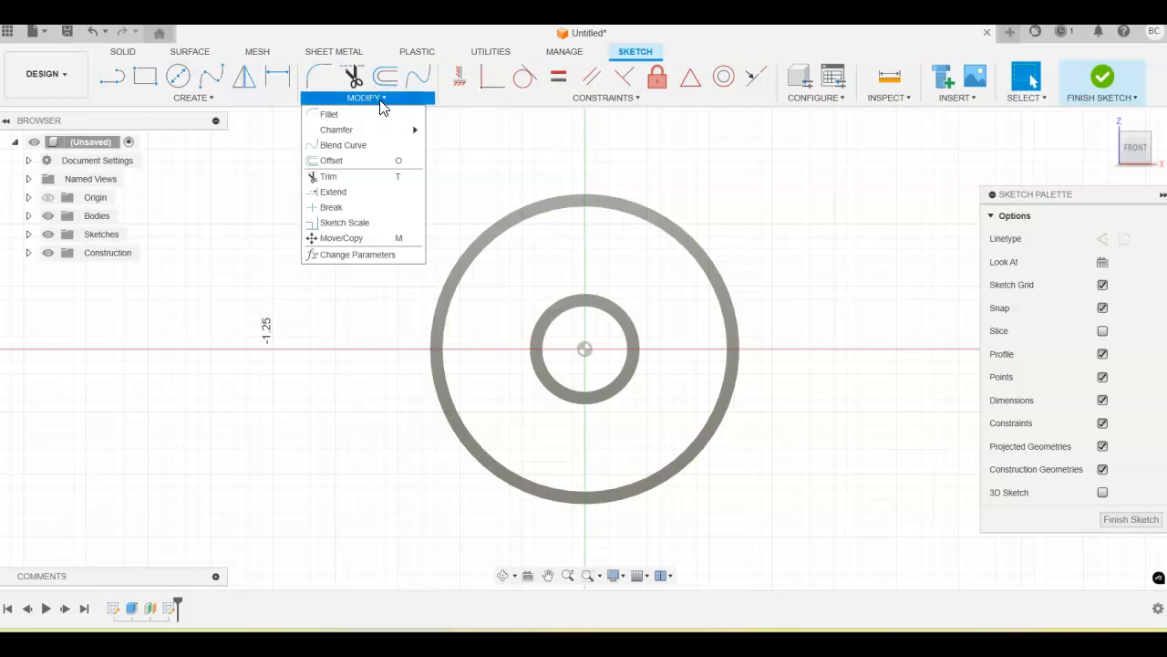
{"action": "left_click", "coordinate": [192, 97]}
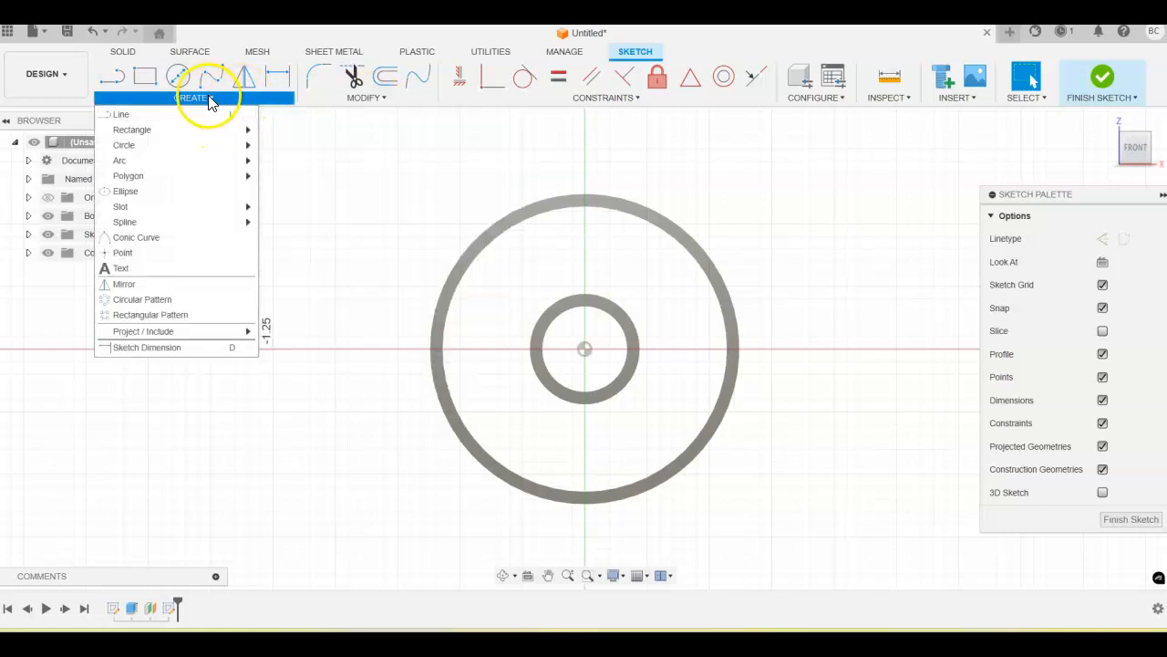
{"action": "left_click", "coordinate": [218, 333]}
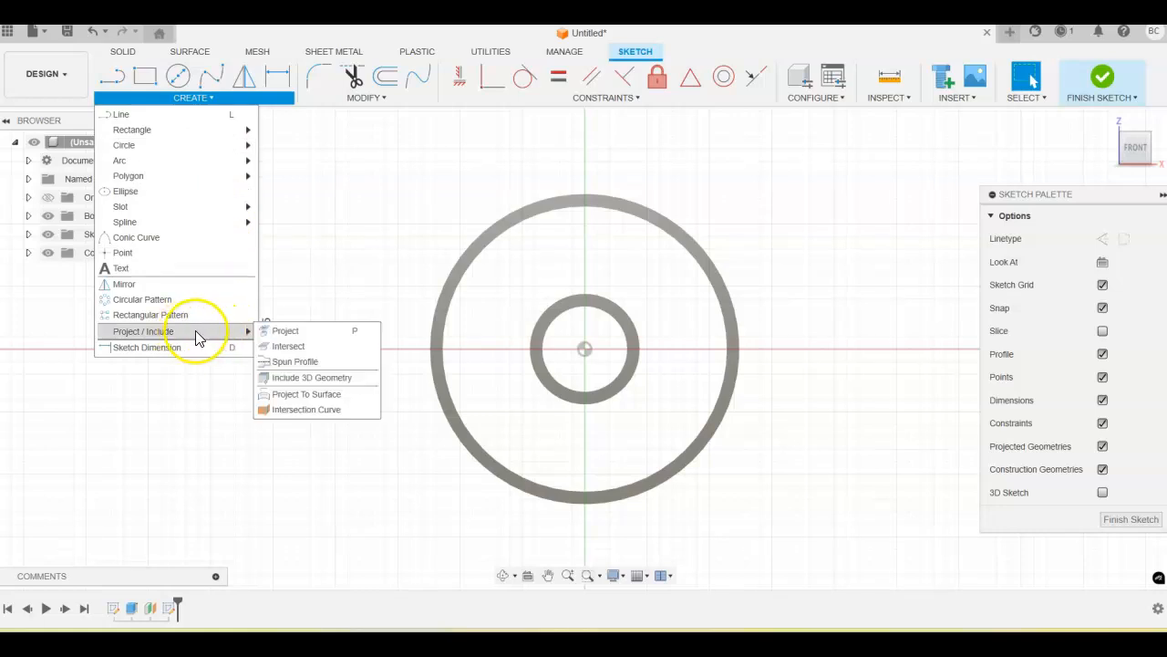
{"action": "left_click", "coordinate": [304, 334]}
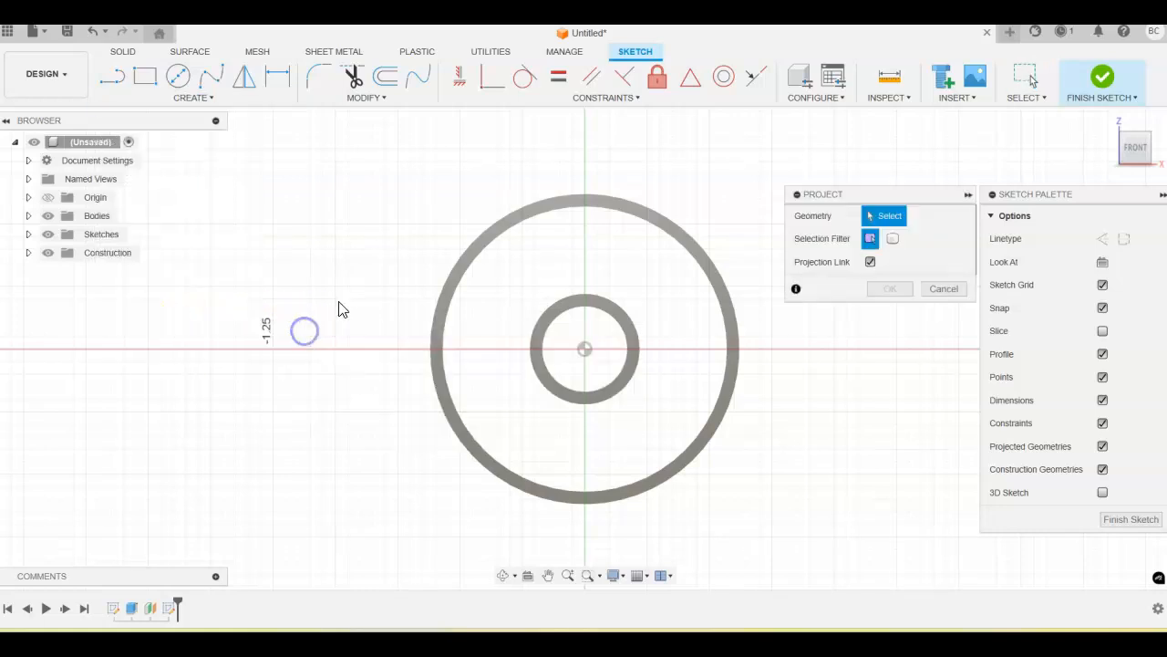
{"action": "left_click", "coordinate": [507, 237]}
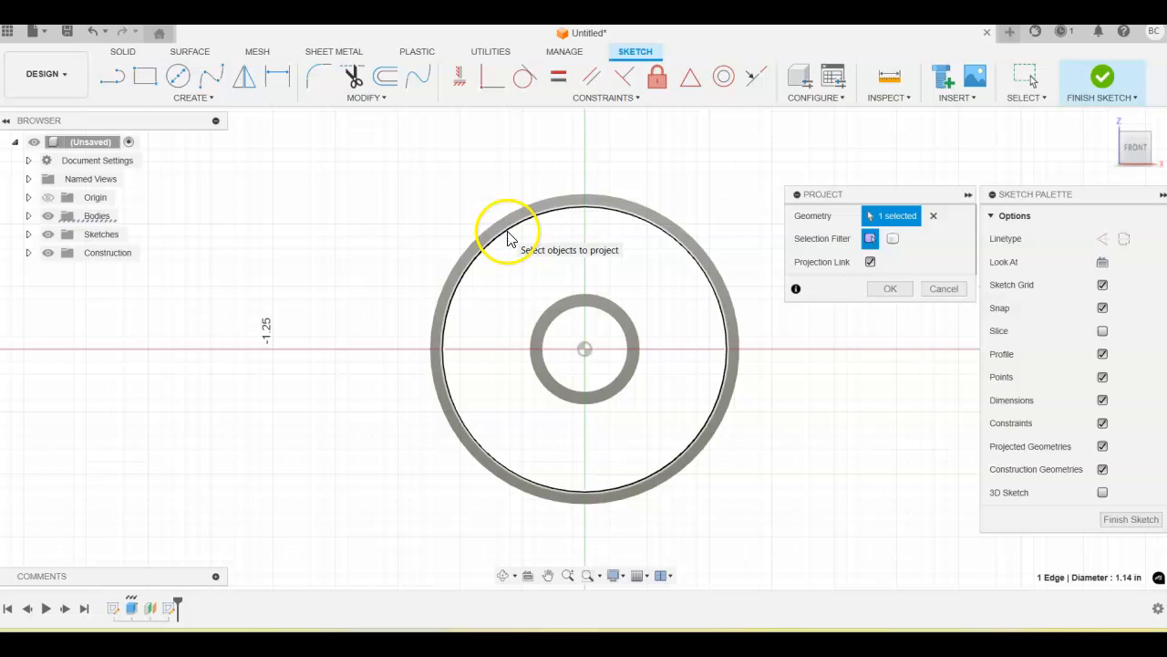
{"action": "left_click", "coordinate": [571, 303]}
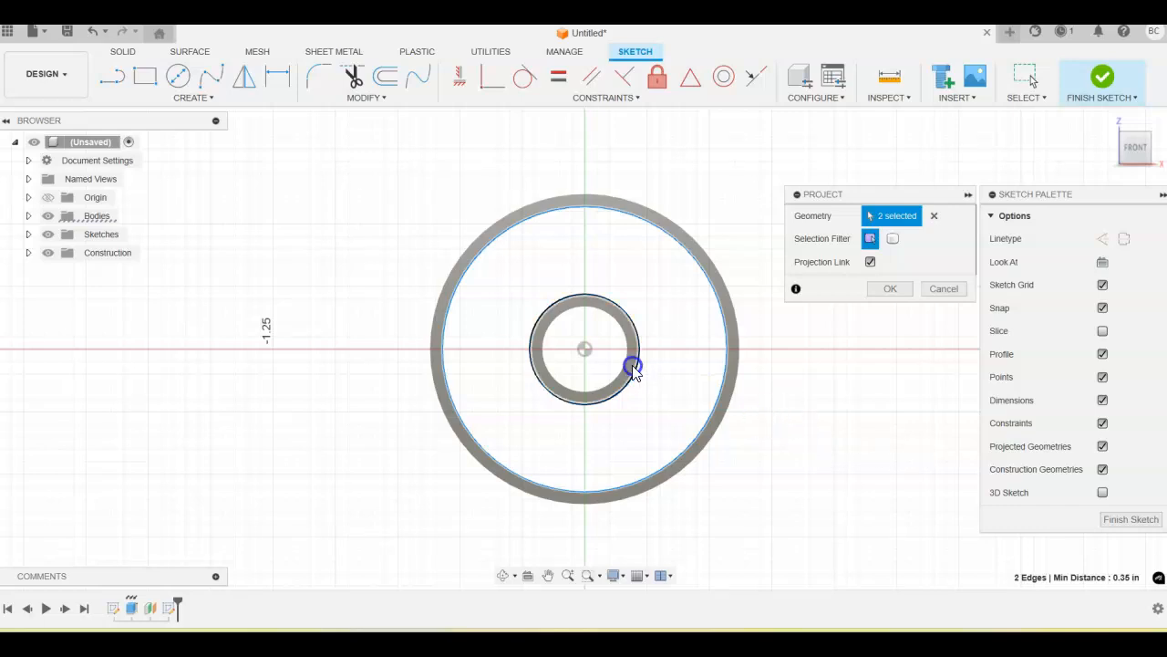
{"action": "left_click", "coordinate": [589, 310]}
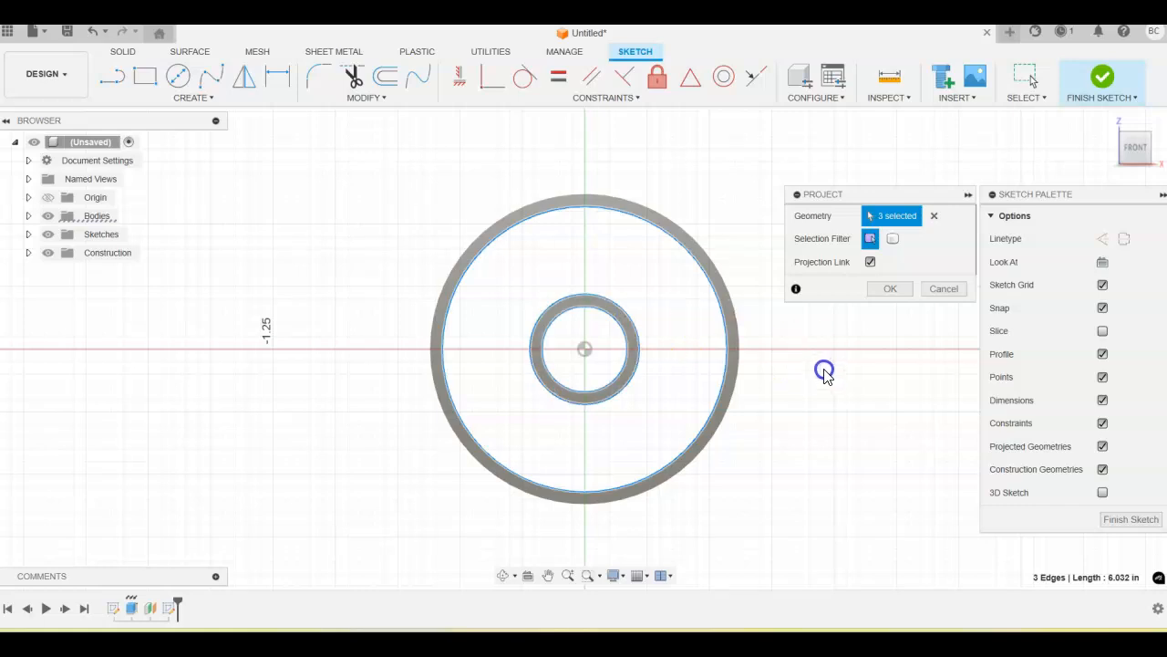
{"action": "left_click", "coordinate": [889, 290]}
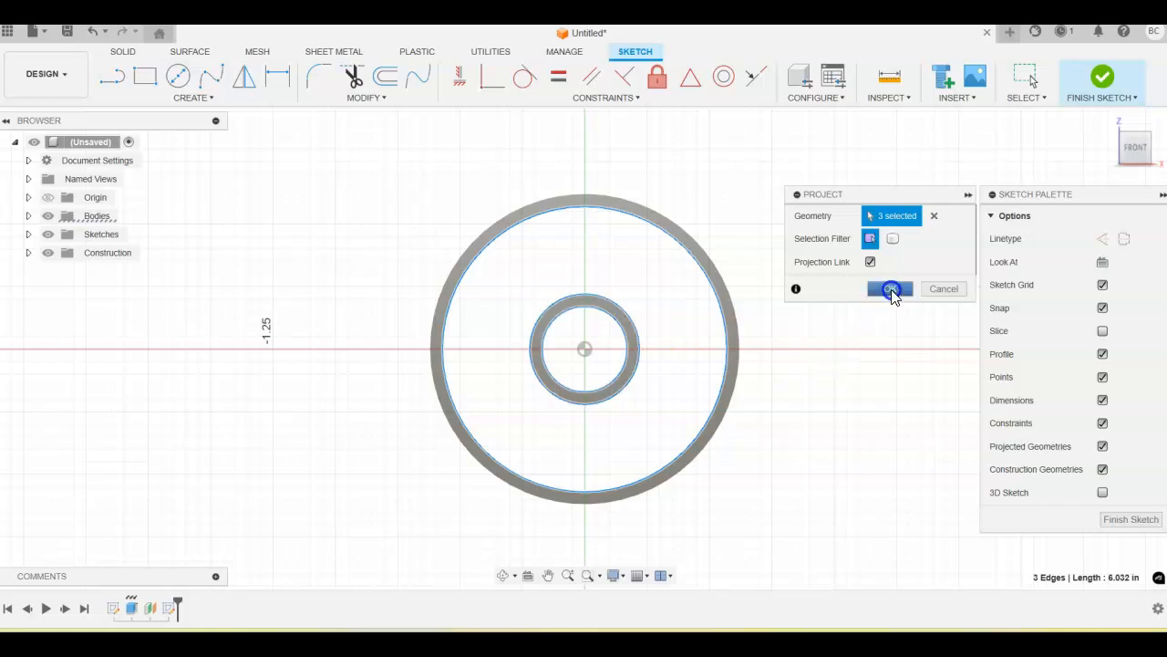
{"action": "middle_click_drag", "start_coordinate": [891, 377], "coordinate": [831, 414]}
{"action": "scroll", "coordinate": [828, 410], "scroll_direction": "up", "scroll_amount": 1}
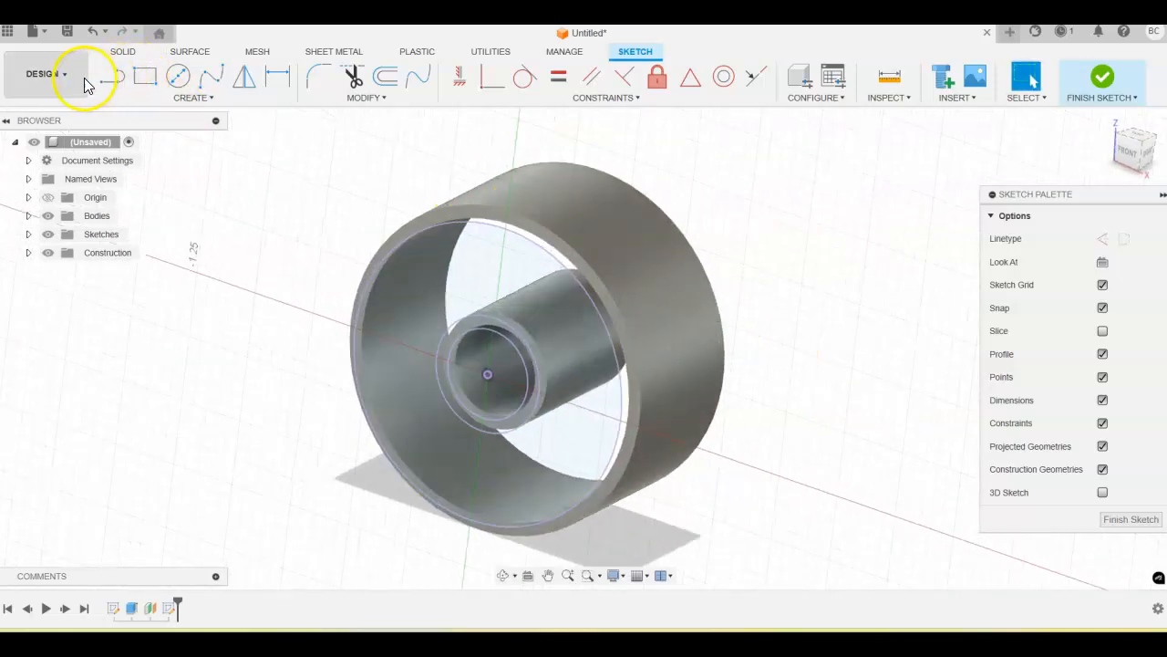
{"action": "left_click", "coordinate": [1103, 78]}
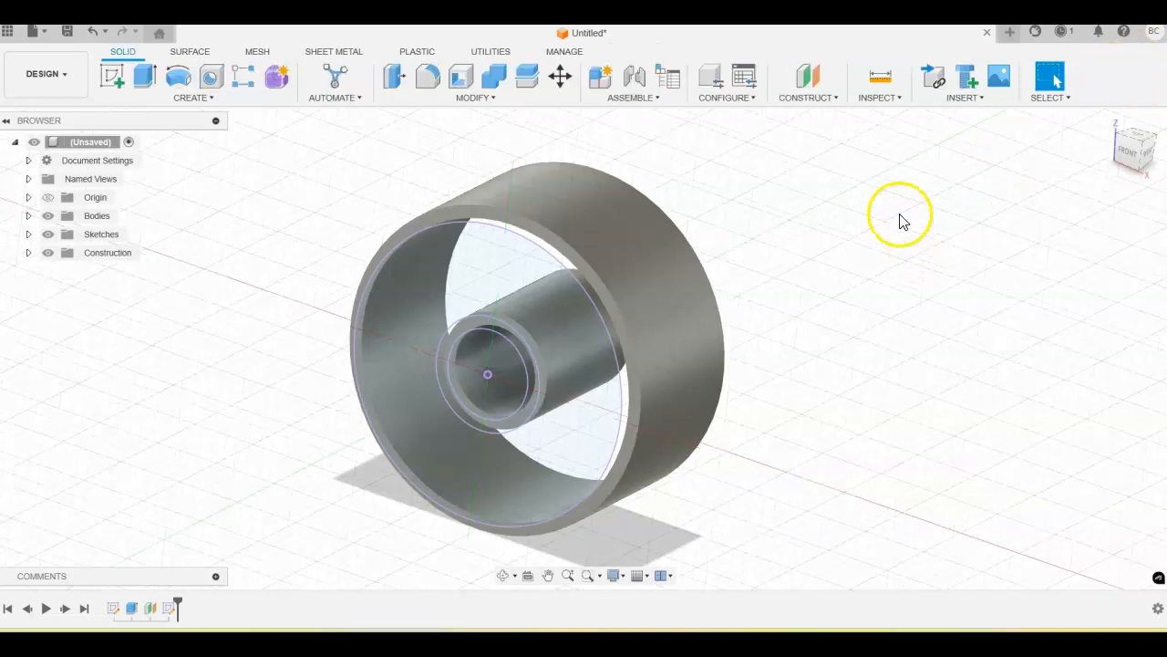
{"action": "left_click", "coordinate": [144, 76]}
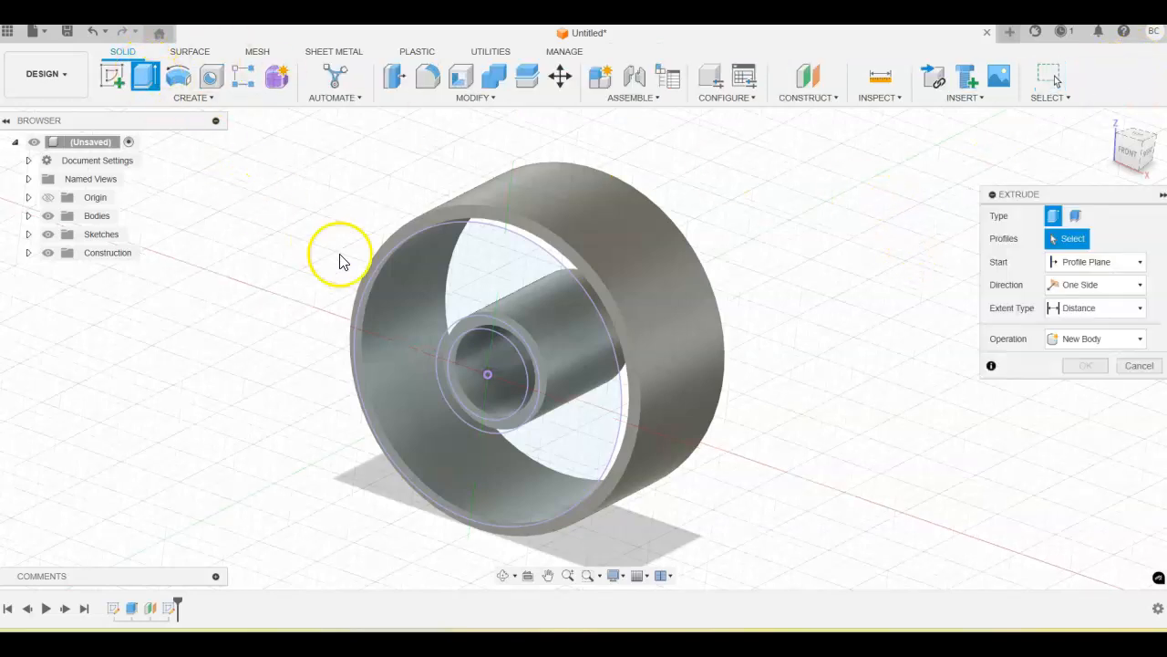
{"action": "left_click", "coordinate": [460, 338]}
{"action": "left_click", "coordinate": [431, 276]}
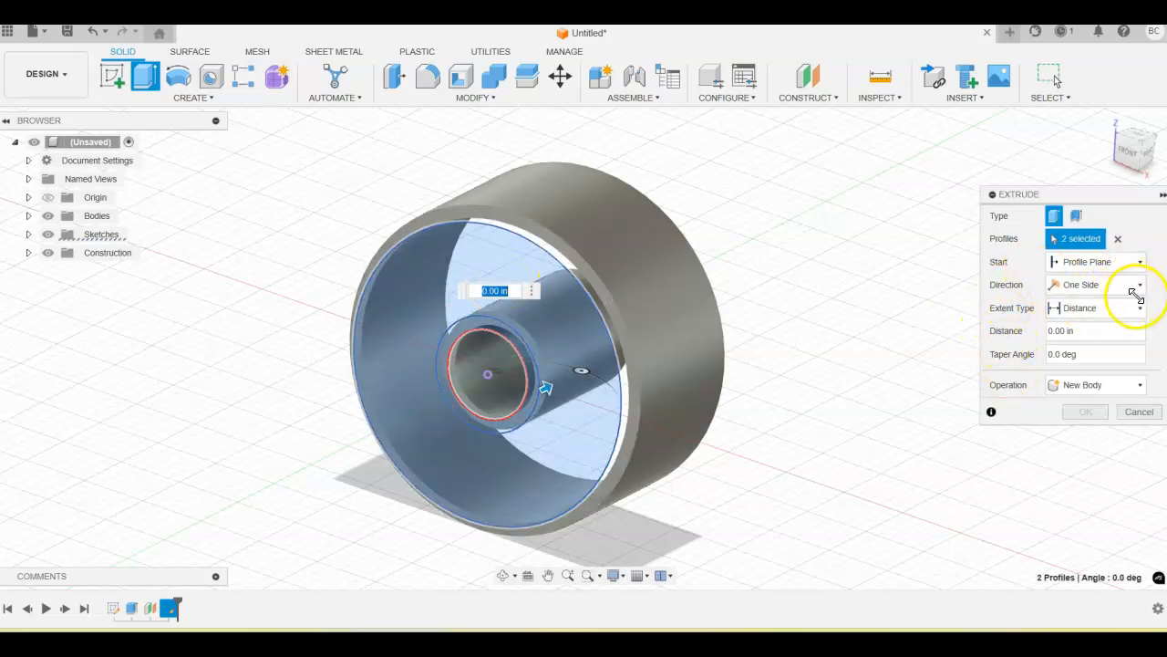
{"action": "left_click", "coordinate": [1140, 308]}
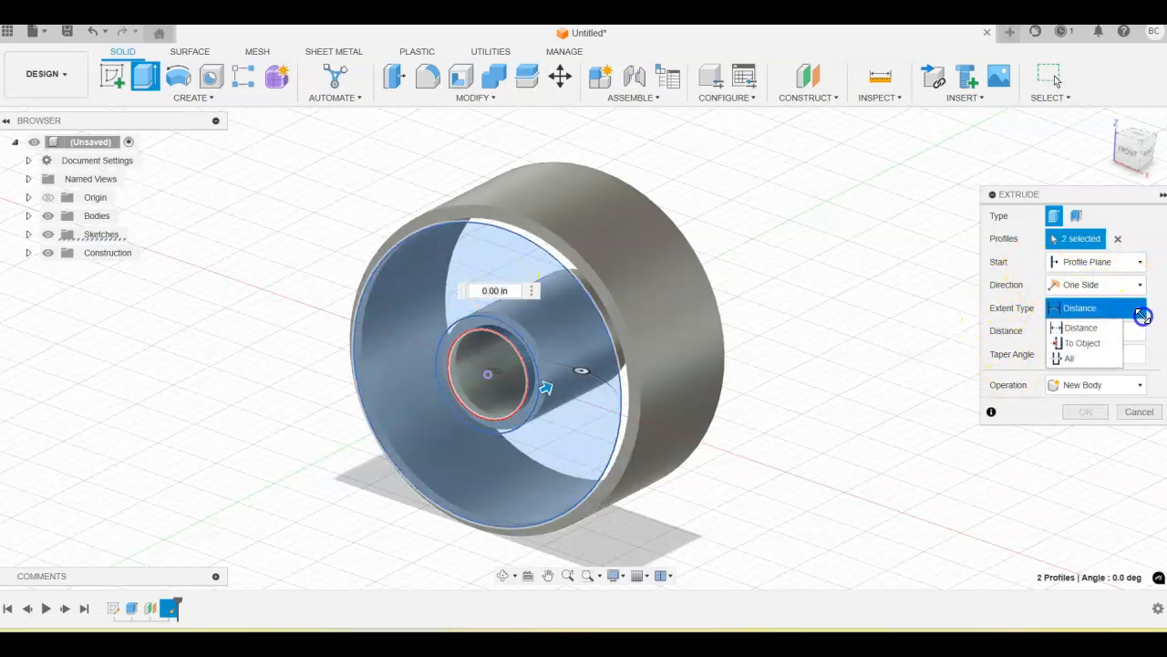
{"action": "left_click", "coordinate": [1076, 342]}
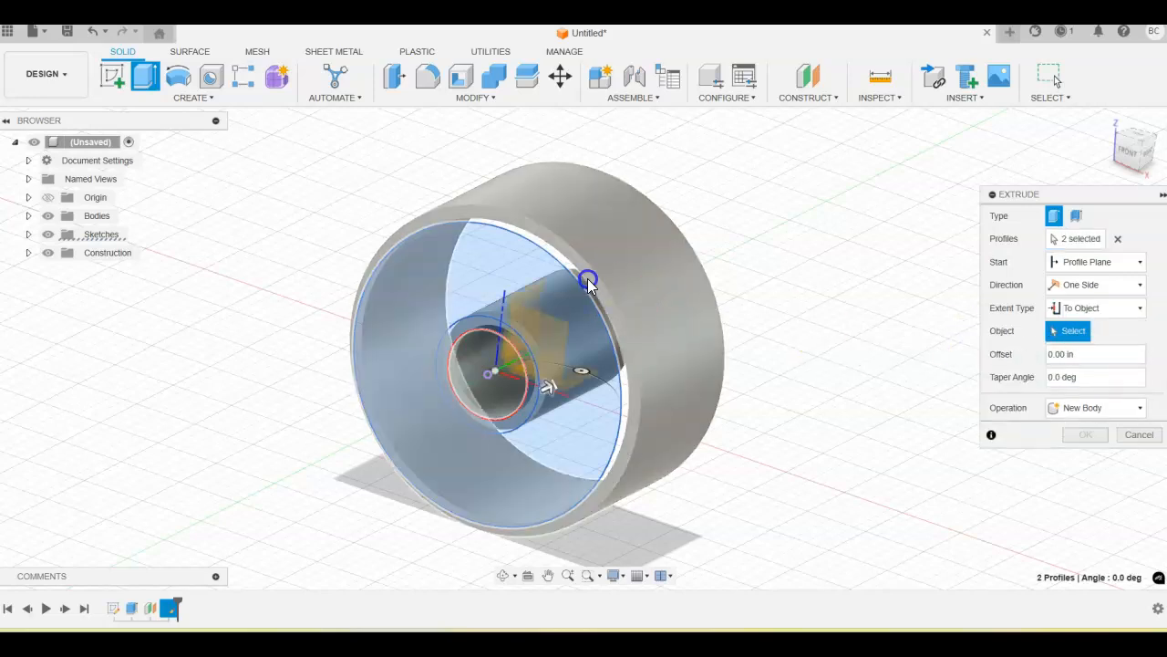
{"action": "left_click", "coordinate": [593, 282]}
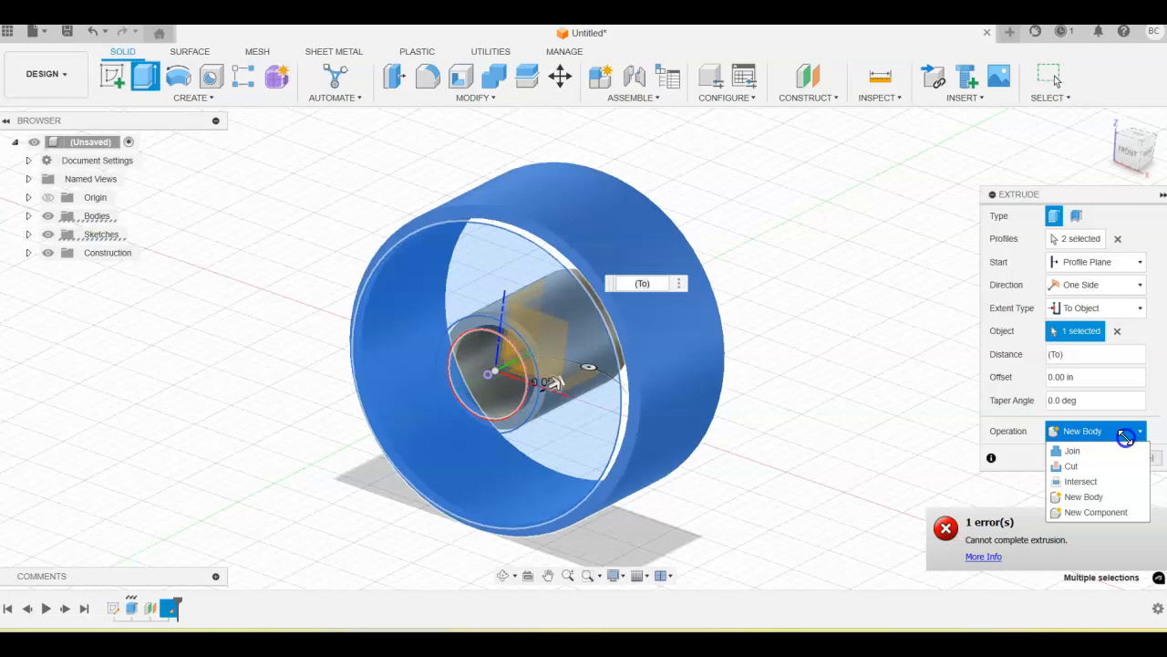
{"action": "left_click", "coordinate": [1080, 450]}
{"action": "left_click", "coordinate": [1090, 432]}
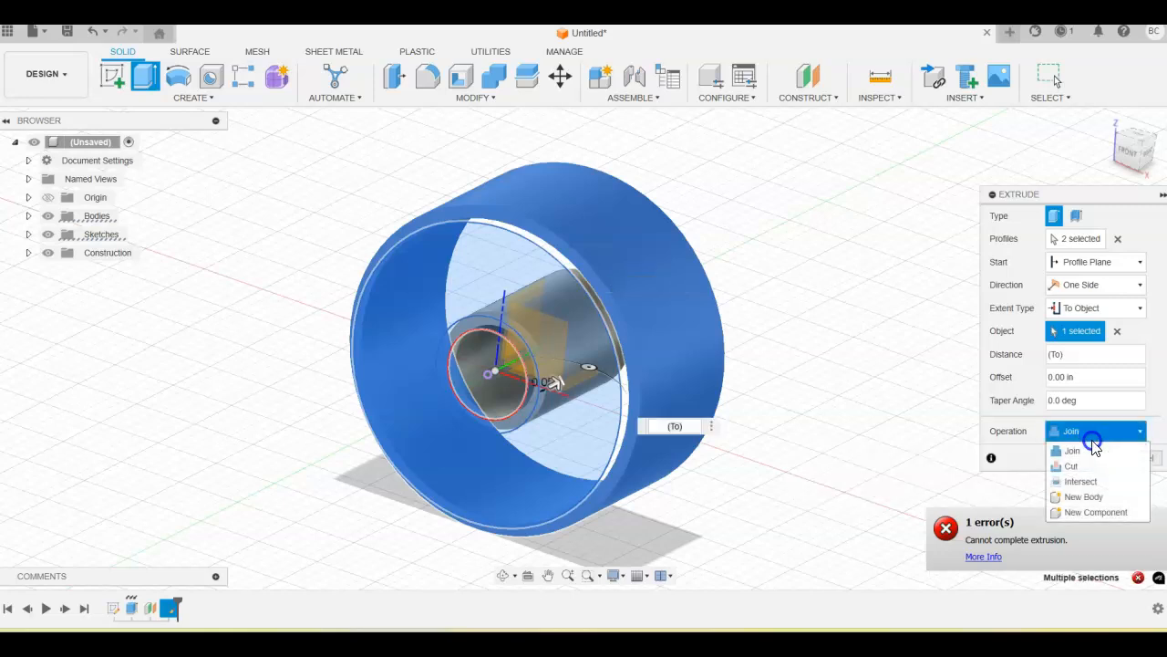
{"action": "left_click", "coordinate": [1081, 450]}
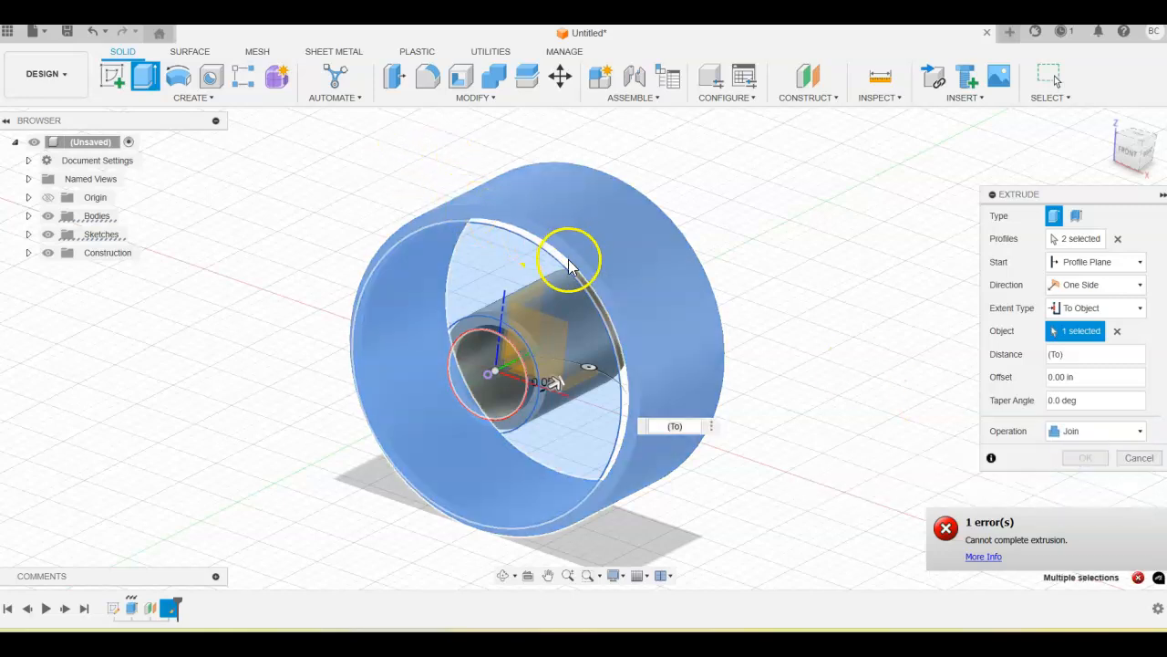
{"action": "scroll", "coordinate": [584, 265], "scroll_direction": "up", "scroll_amount": 3}
{"action": "left_click", "coordinate": [586, 266]}
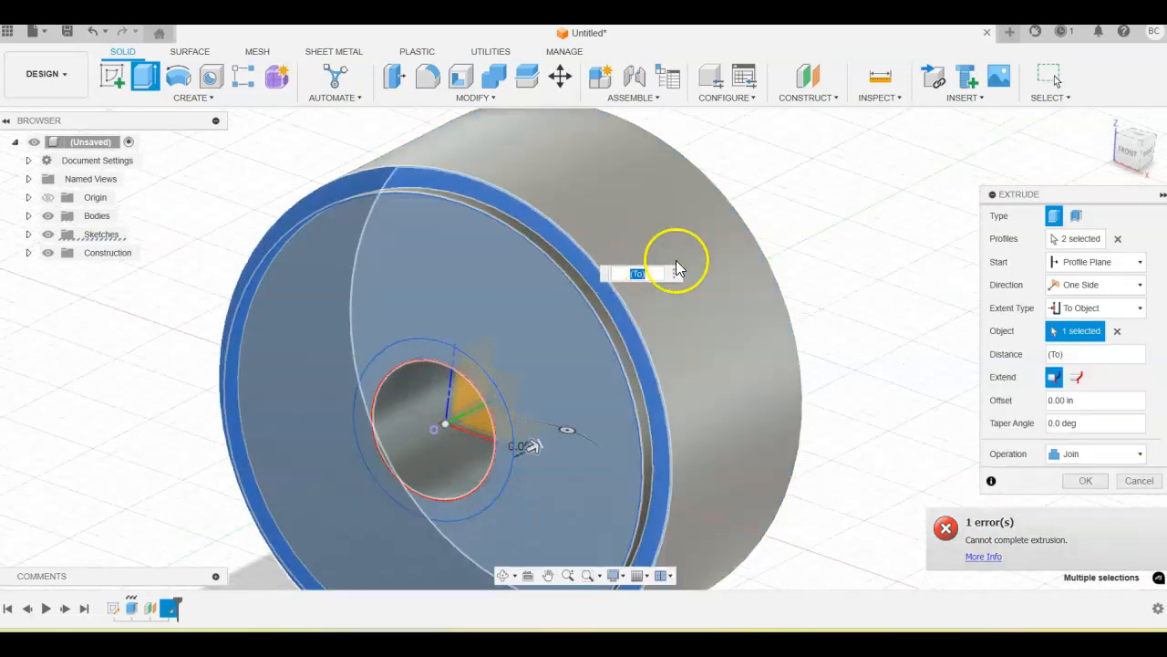
{"action": "scroll", "coordinate": [766, 276], "scroll_direction": "down", "scroll_amount": 2}
{"action": "middle_click_drag", "start_coordinate": [839, 272], "coordinate": [865, 240], "text": "shift"}
{"action": "left_click", "coordinate": [1090, 481]}
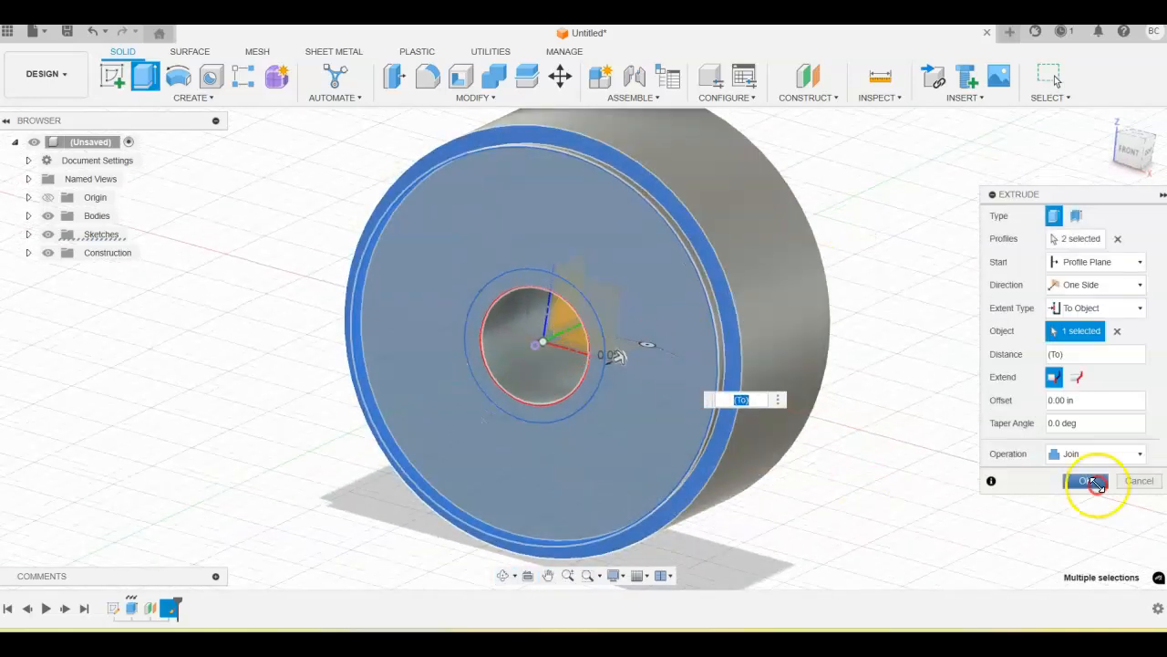
{"action": "left_click", "coordinate": [1133, 483]}
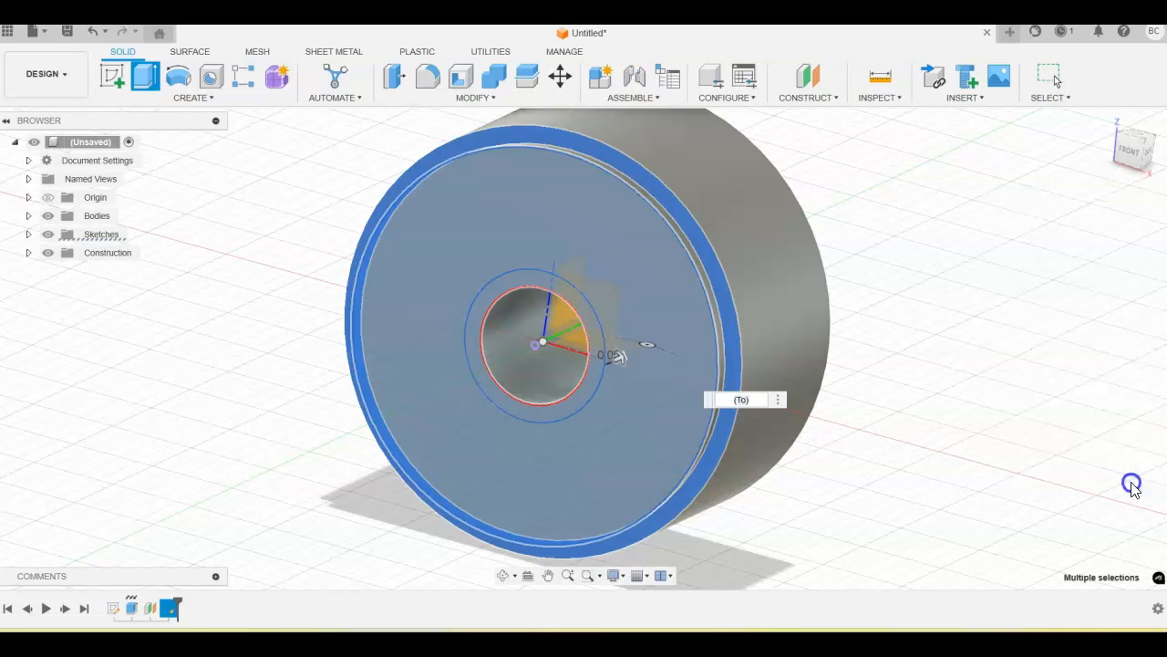
{"action": "middle_click_drag", "start_coordinate": [924, 279], "coordinate": [872, 301], "text": "shift"}
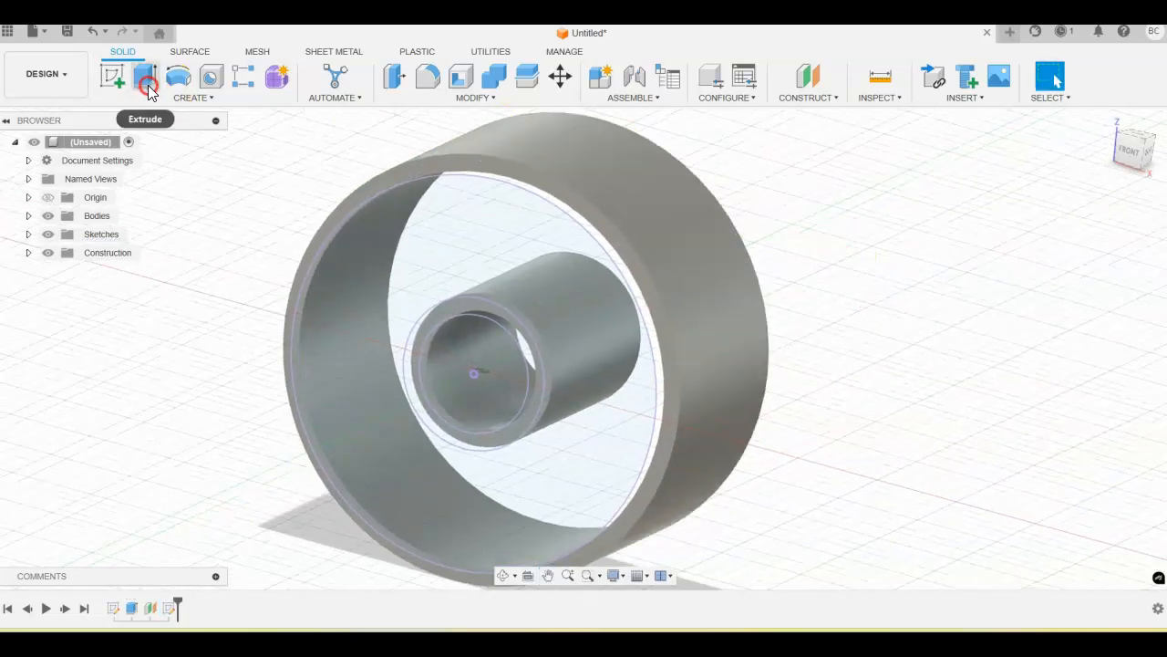
Extrude the two ring-shaped profiles of the offset-plane sketch 0.07 in with the Cut operation
{"action": "left_click", "coordinate": [144, 75]}
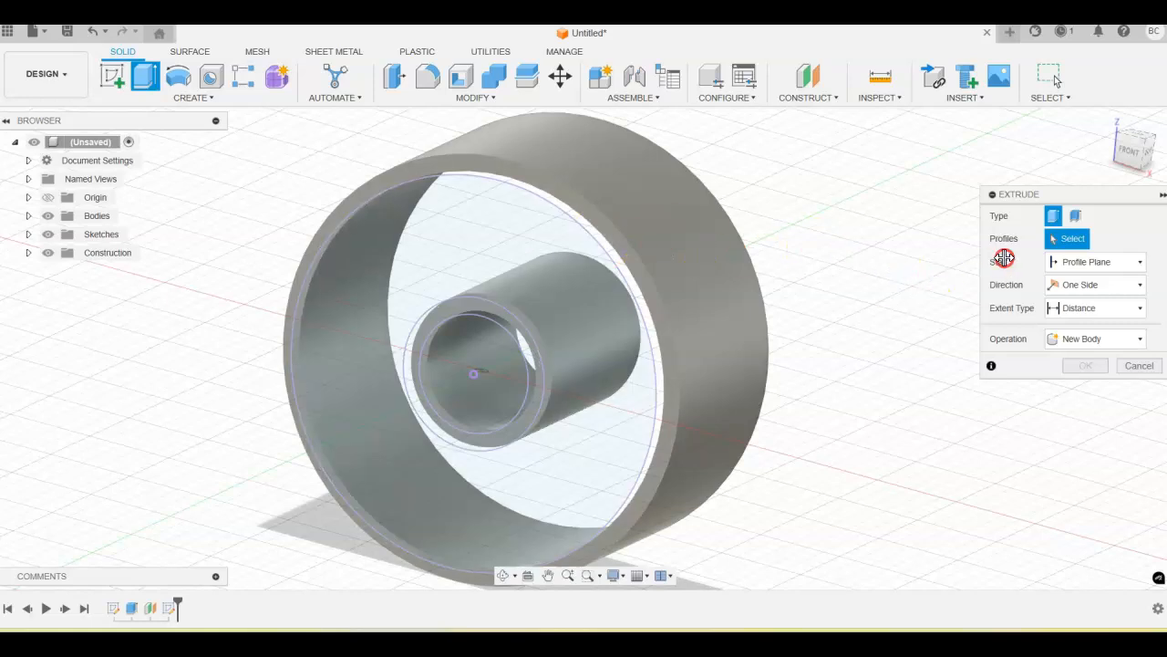
{"action": "left_click", "coordinate": [497, 317]}
{"action": "left_click", "coordinate": [503, 246]}
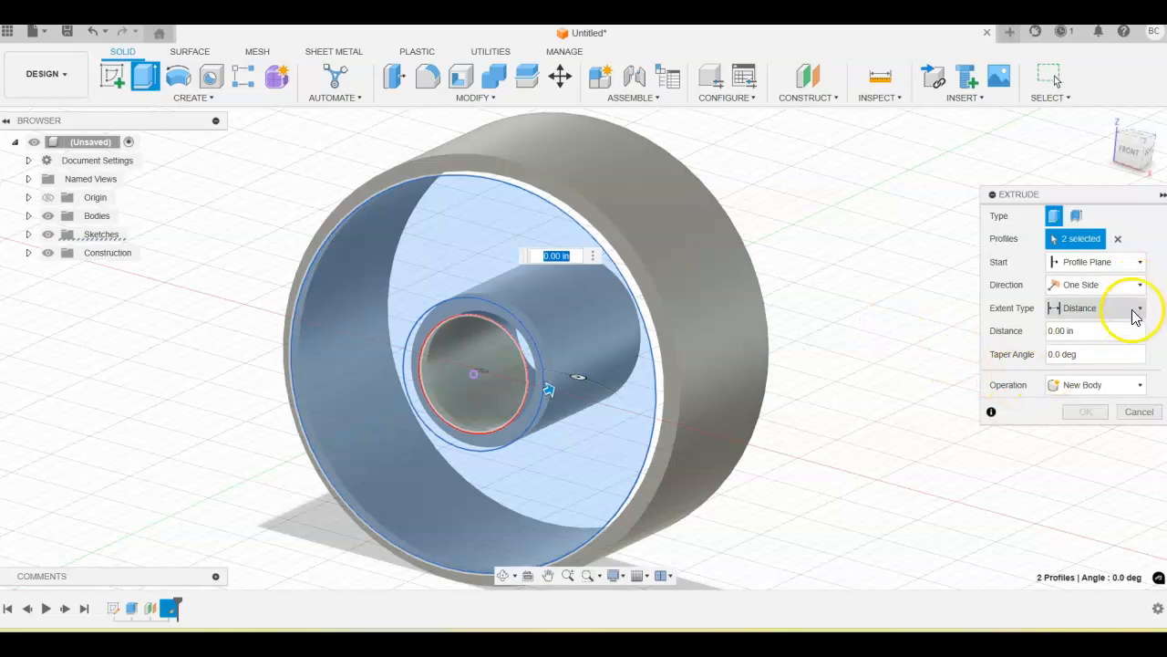
{"action": "left_click", "coordinate": [1096, 330]}
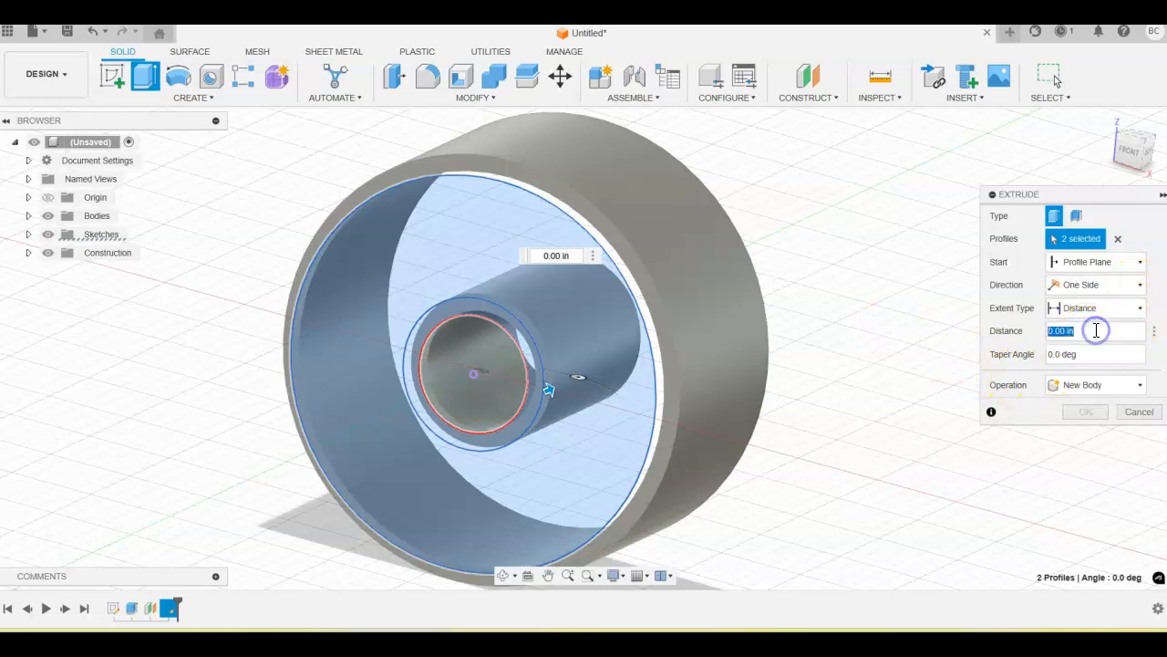
{"action": "type", "text": ".05"}
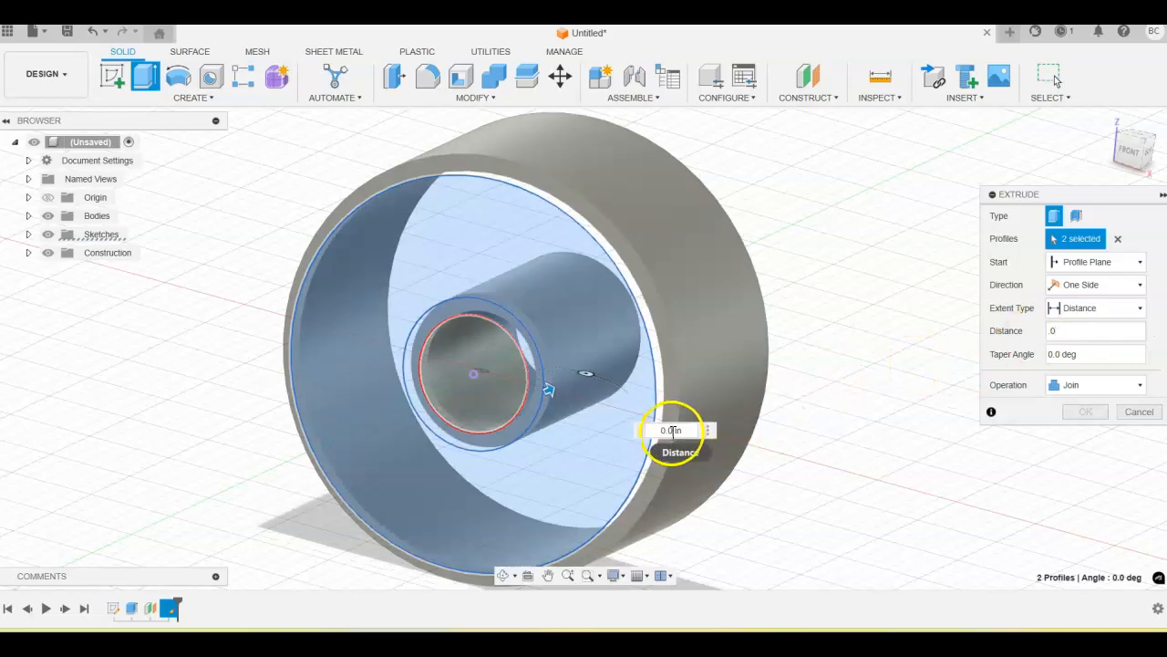
{"action": "key", "text": "Return"}
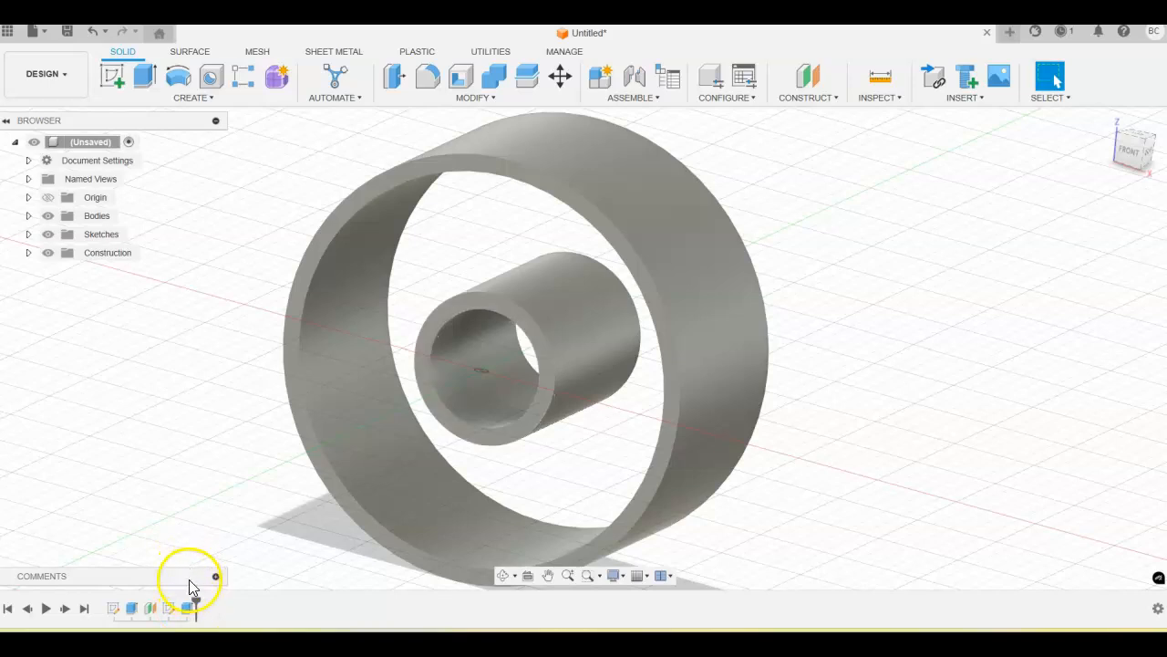
Edit the last extrusion, setting its distance to 0.05 in and its operation to Join, to form the web between rim and hub
{"action": "right_click", "coordinate": [188, 607]}
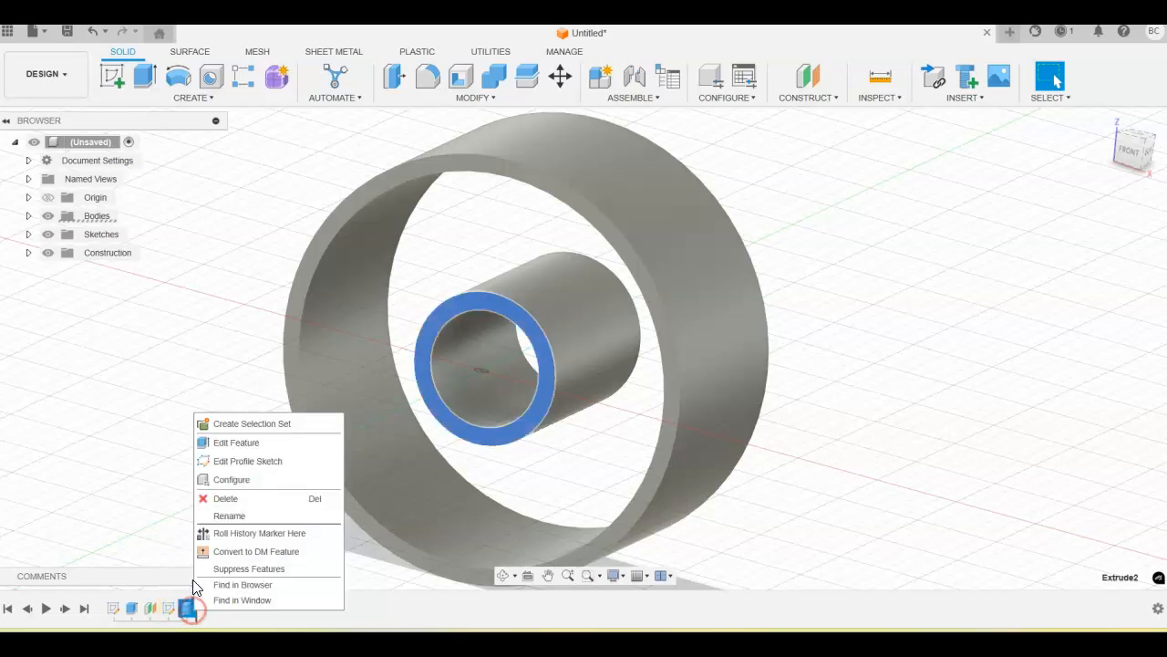
{"action": "left_click", "coordinate": [236, 441]}
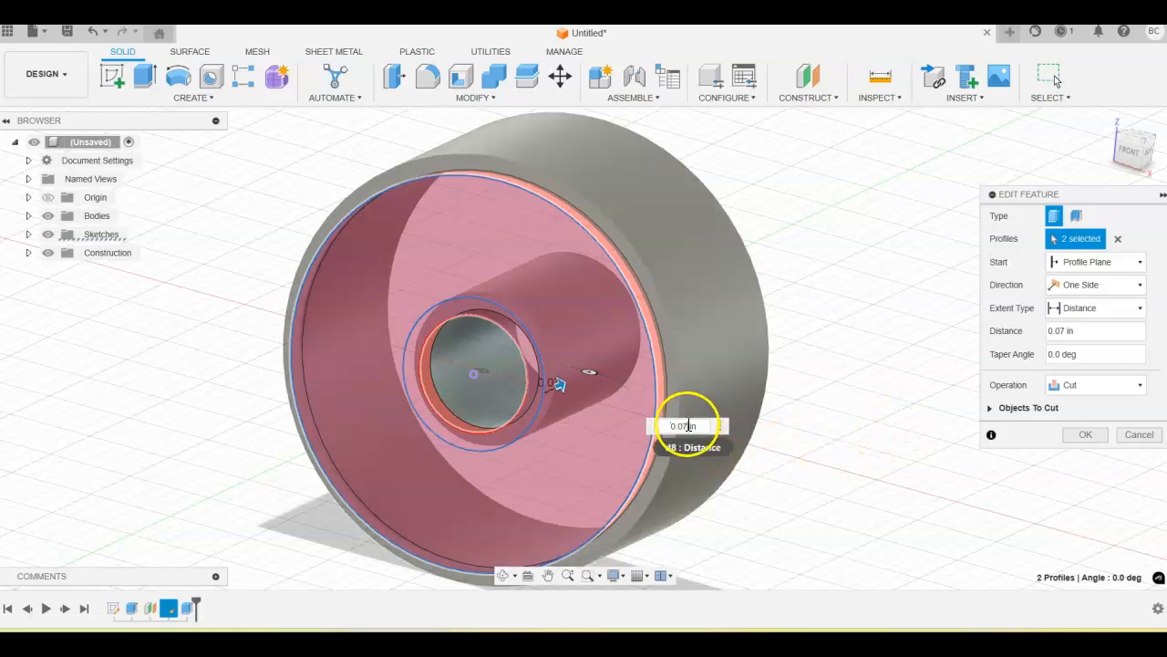
{"action": "key", "text": "BackSpace"}
{"action": "type", "text": "5"}
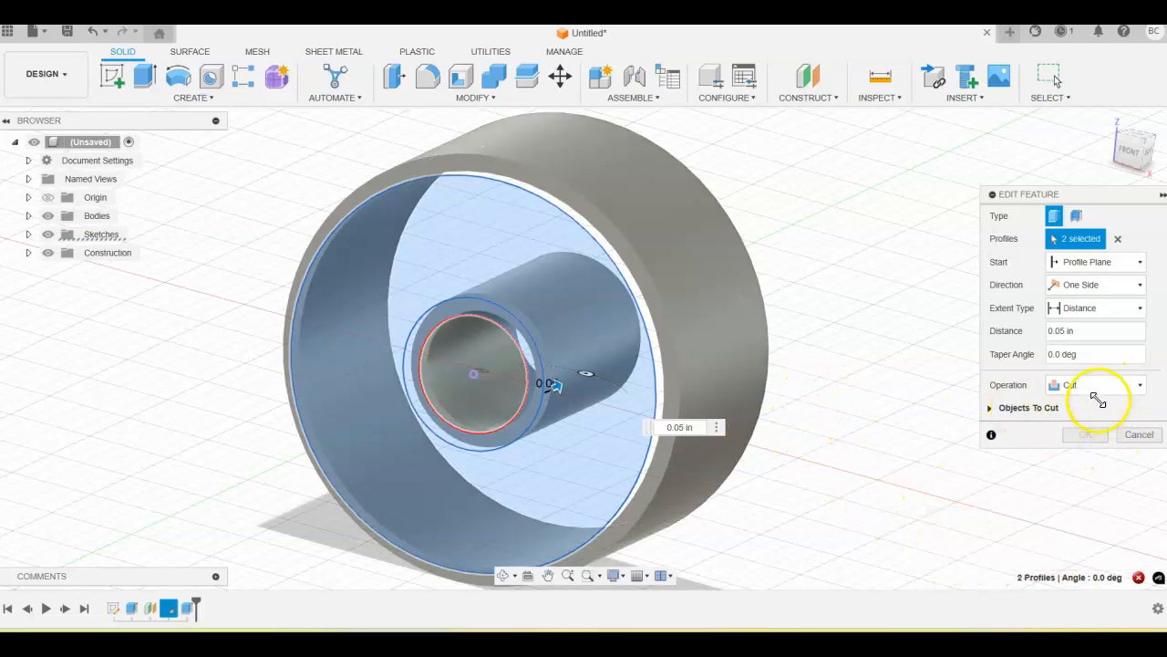
{"action": "left_click", "coordinate": [1131, 386]}
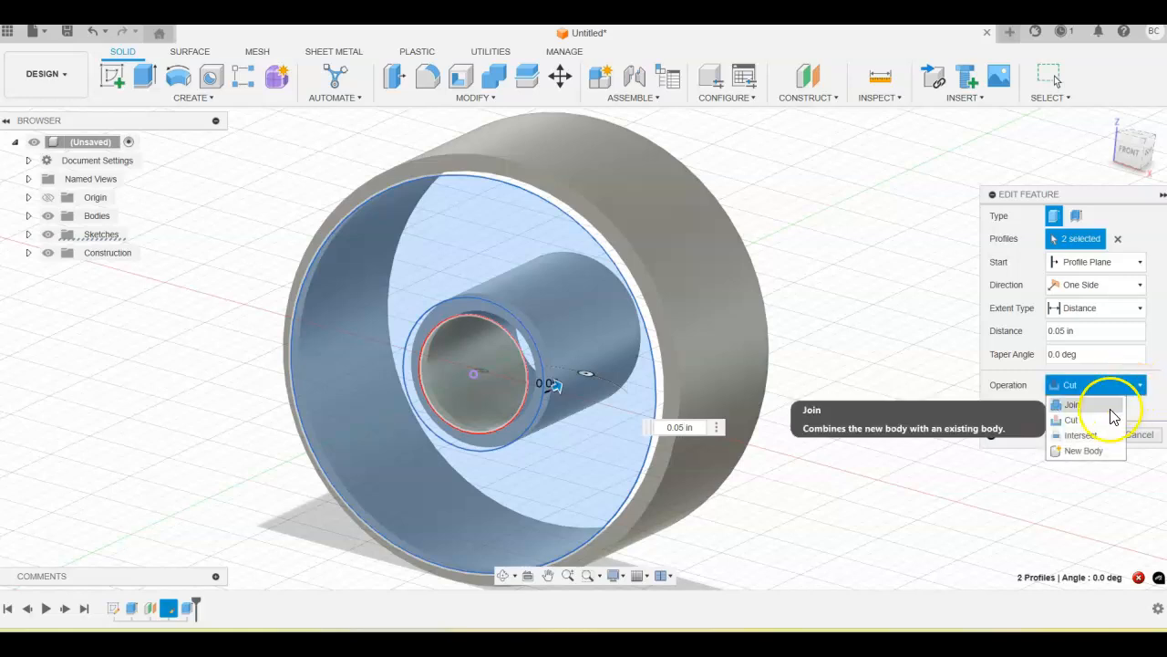
{"action": "left_click", "coordinate": [1108, 408]}
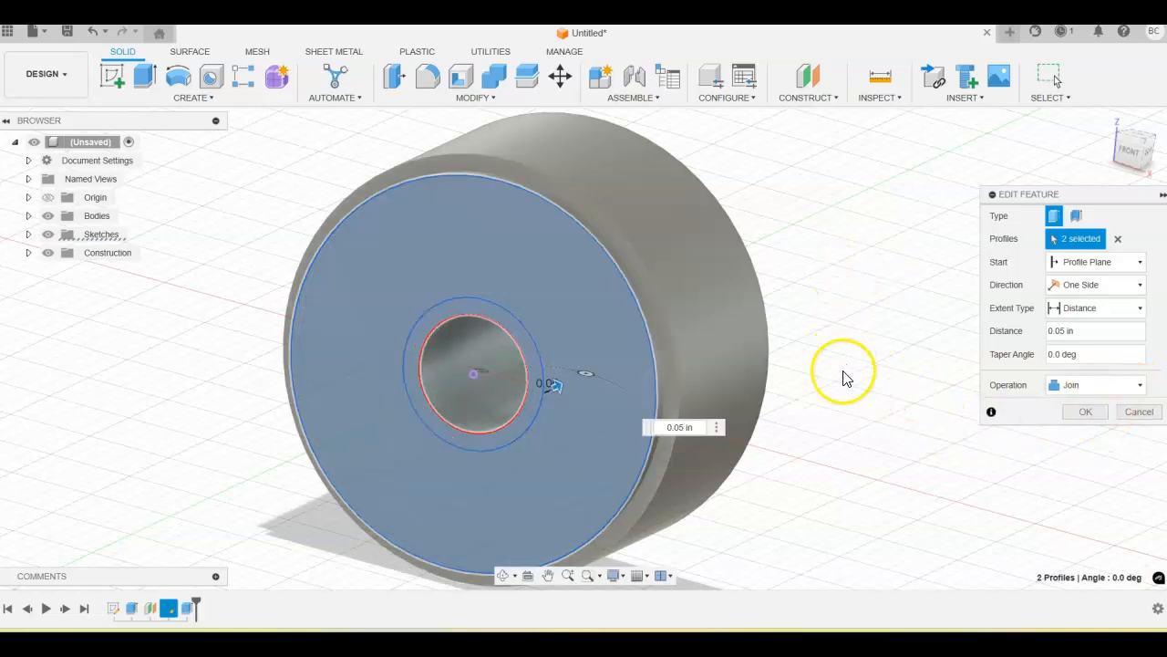
{"action": "left_click", "coordinate": [1076, 412]}
Examine the joined web from the back and side, checking where it meets the rim and hub
{"action": "middle_click_drag", "start_coordinate": [958, 443], "coordinate": [880, 453], "text": "shift"}
{"action": "middle_click_drag", "start_coordinate": [833, 387], "coordinate": [715, 368], "text": "shift"}
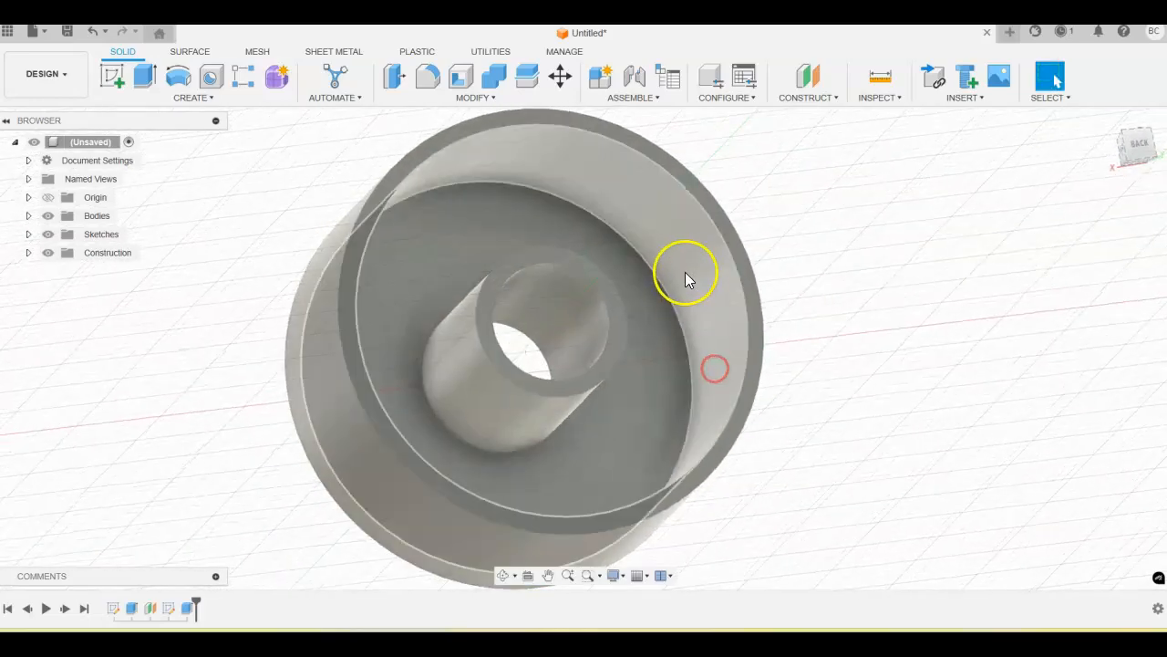
{"action": "scroll", "coordinate": [579, 222], "scroll_direction": "up", "scroll_amount": 6}
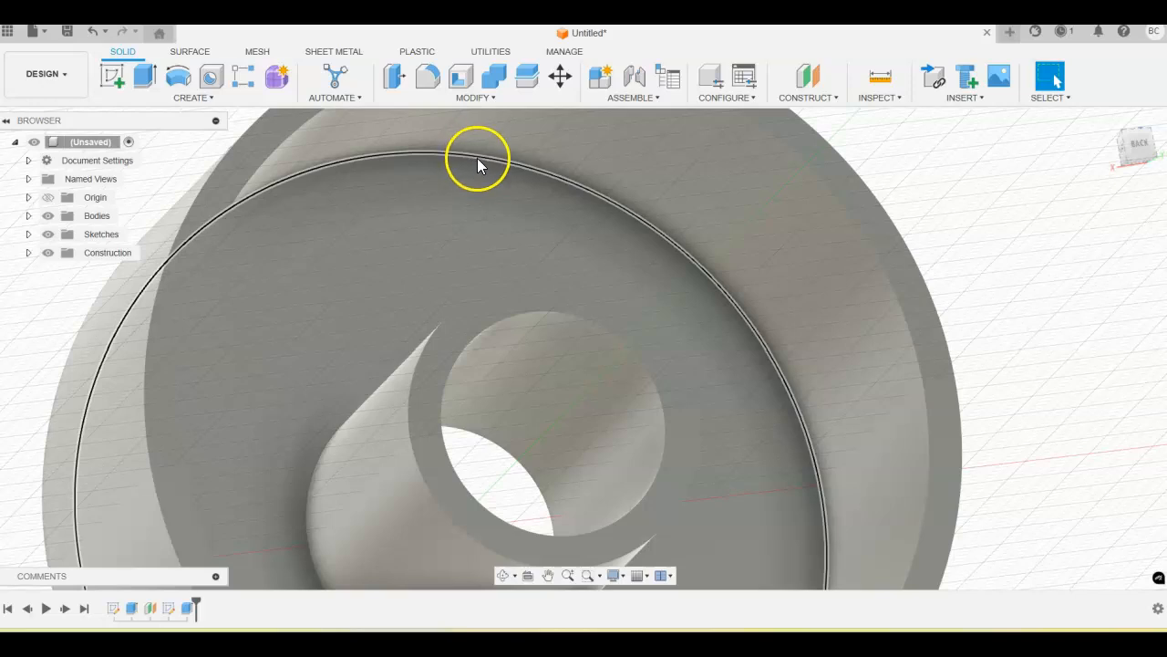
{"action": "middle_click_drag", "start_coordinate": [499, 169], "coordinate": [532, 185], "text": "shift"}
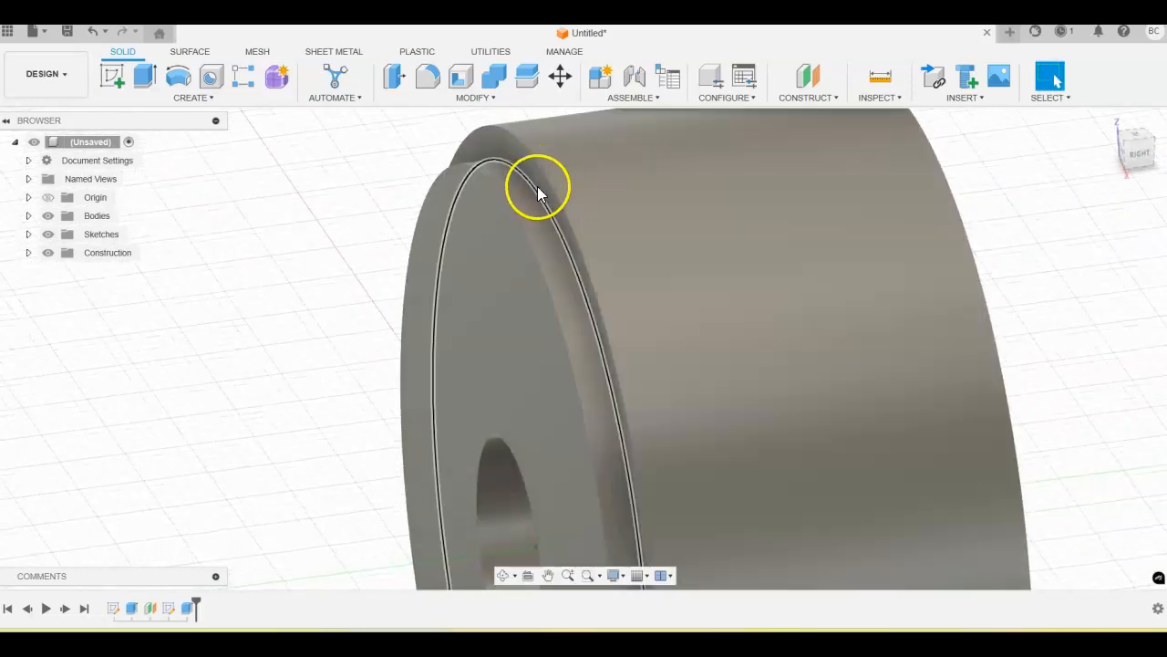
{"action": "scroll", "coordinate": [534, 190], "scroll_direction": "up", "scroll_amount": 5}
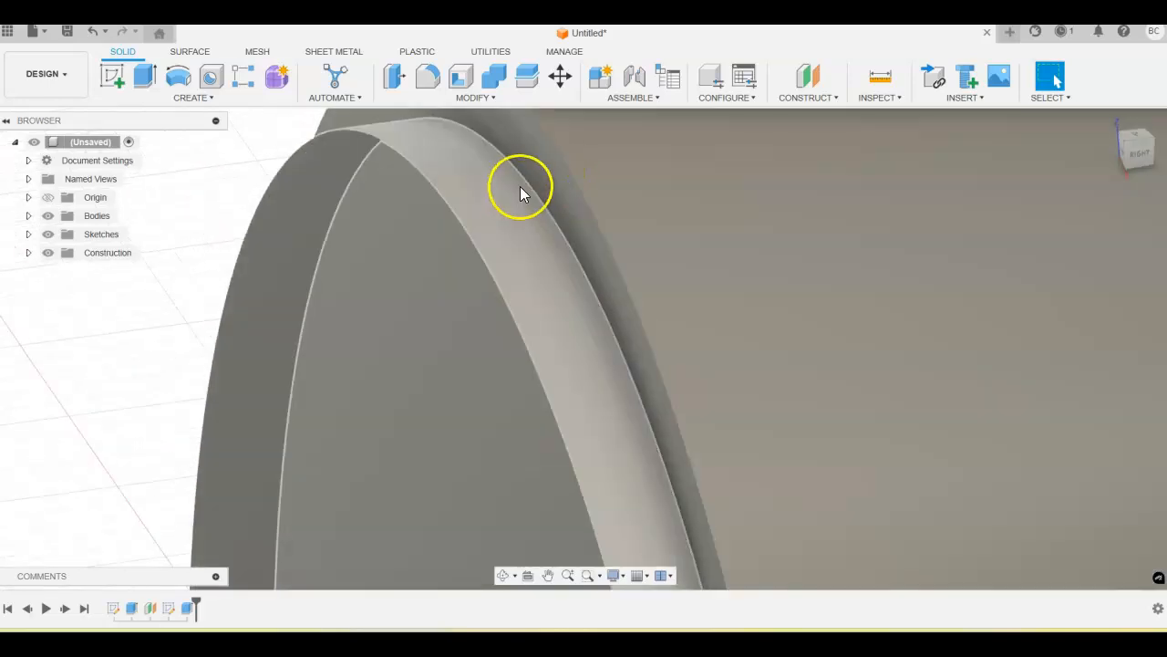
{"action": "scroll", "coordinate": [503, 216], "scroll_direction": "down", "scroll_amount": 5}
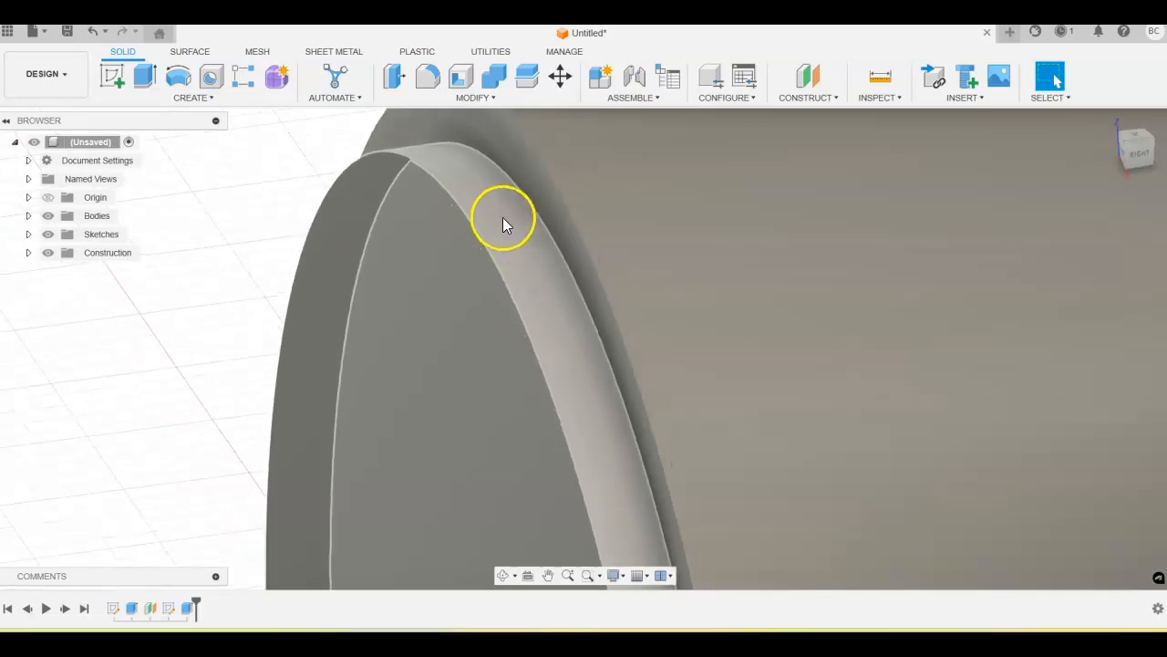
{"action": "scroll", "coordinate": [590, 262], "scroll_direction": "down", "scroll_amount": 5}
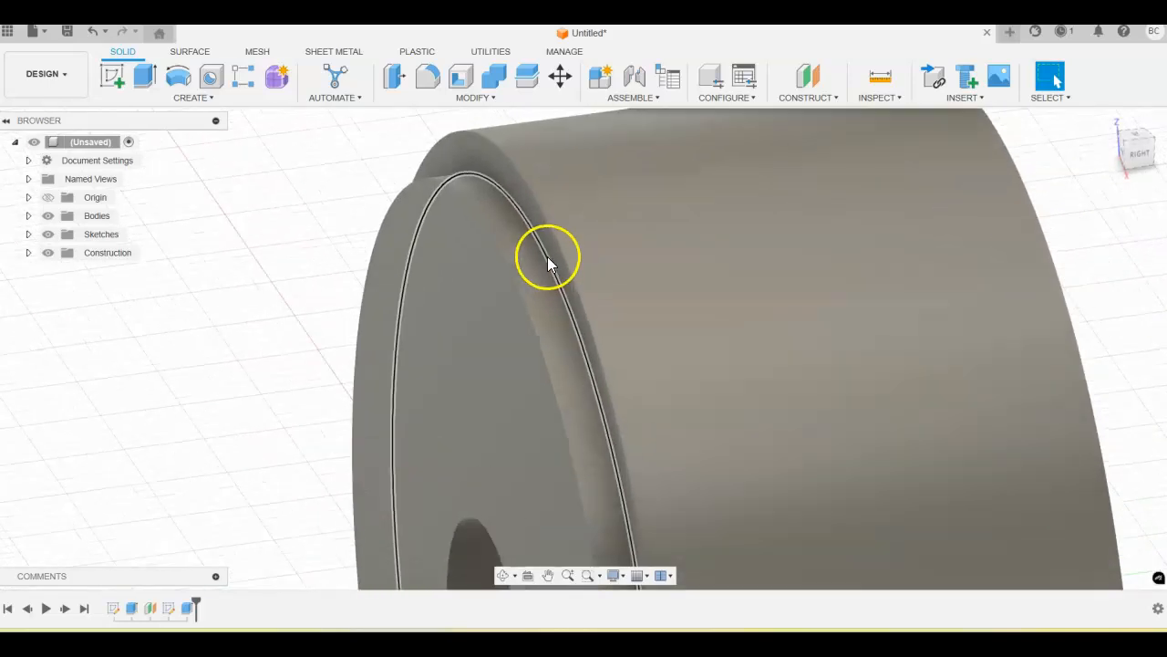
{"action": "scroll", "coordinate": [547, 274], "scroll_direction": "down", "scroll_amount": 3}
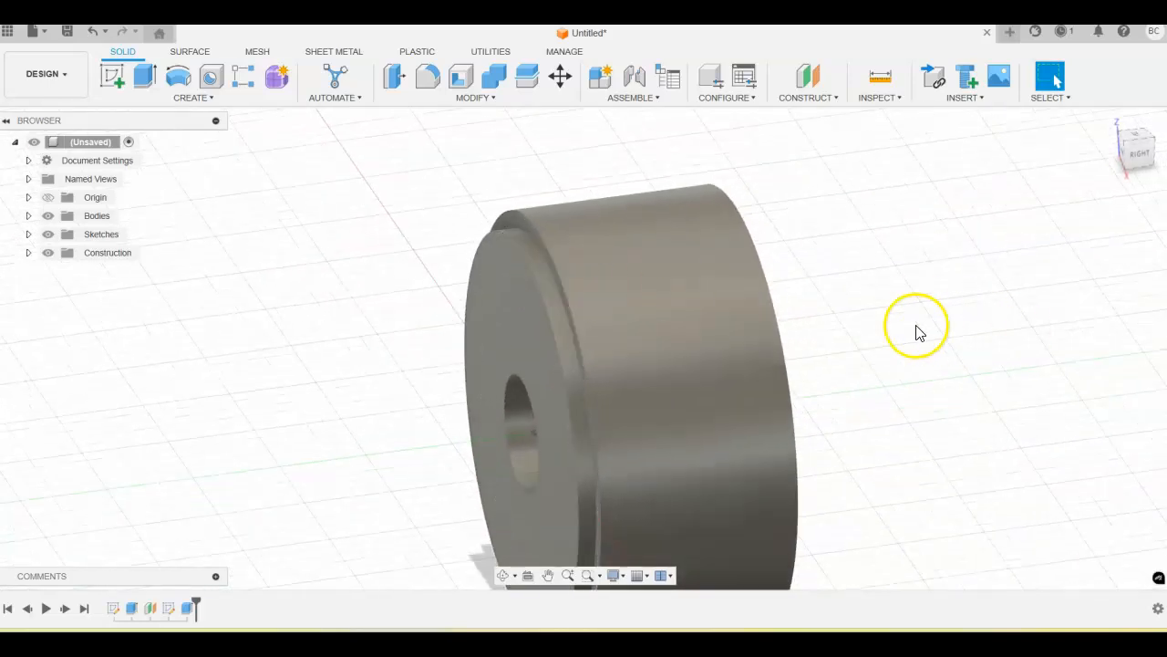
{"action": "middle_click_drag", "start_coordinate": [912, 356], "coordinate": [972, 365], "text": "shift"}
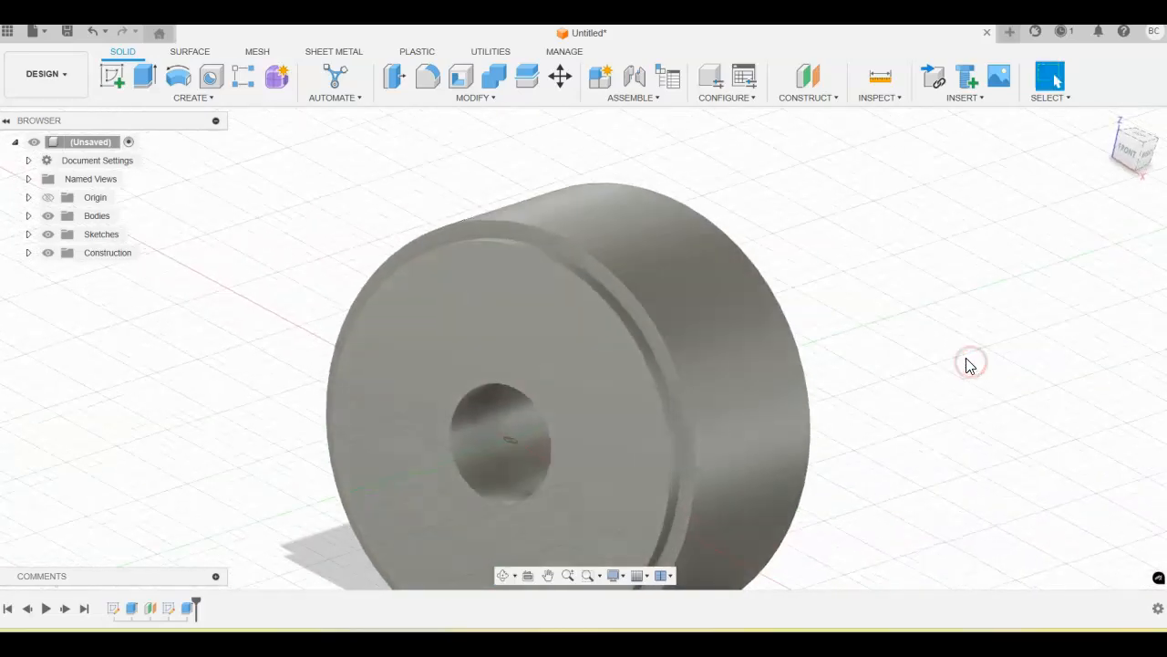
{"action": "scroll", "coordinate": [956, 355], "scroll_direction": "up", "scroll_amount": 2}
{"action": "scroll", "coordinate": [955, 350], "scroll_direction": "down", "scroll_amount": 6}
{"action": "middle_click_drag", "start_coordinate": [946, 328], "coordinate": [904, 304]}
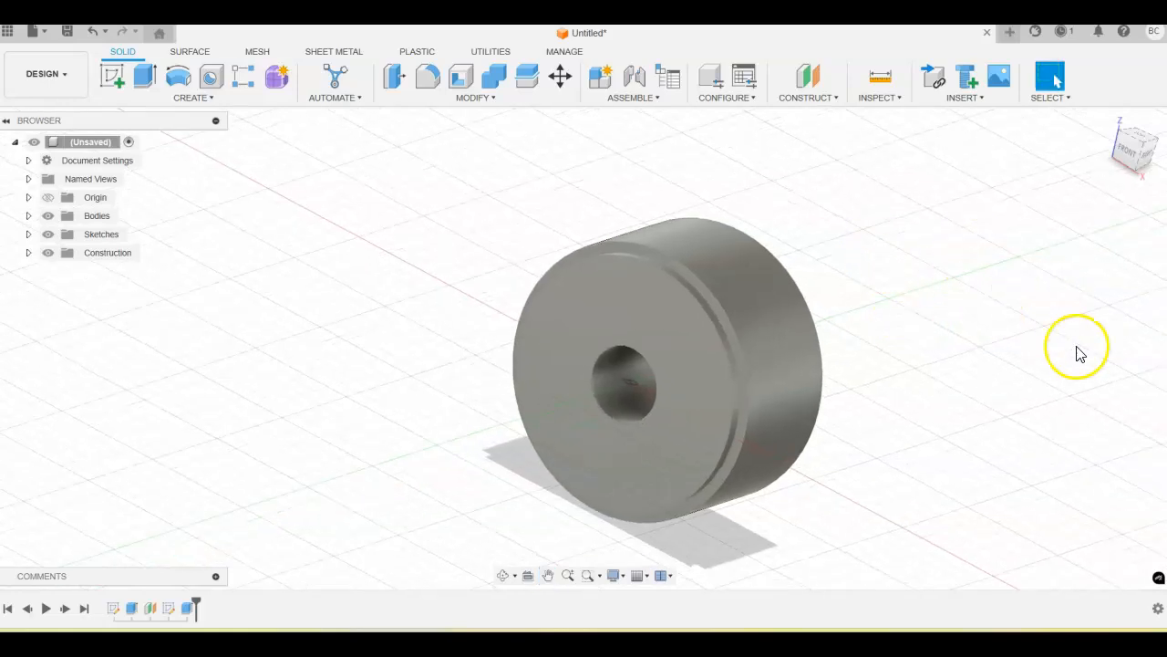
Start a new sketch on the front face of the web, around the hub bore
{"action": "left_click", "coordinate": [113, 77]}
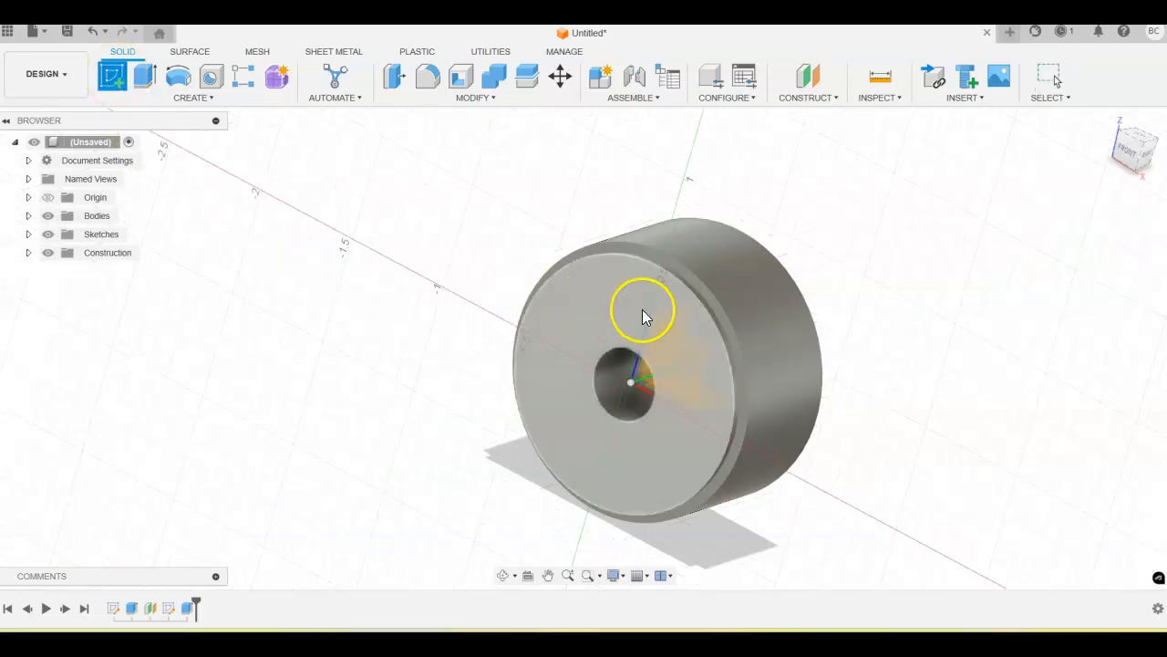
{"action": "left_click", "coordinate": [592, 295]}
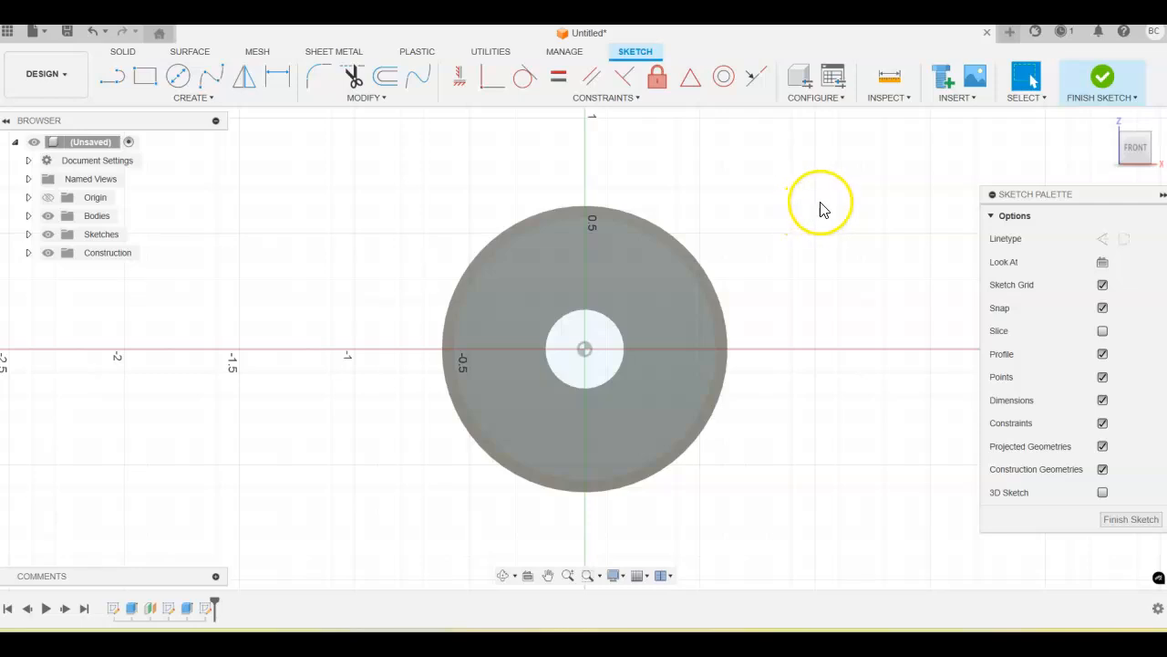
{"action": "left_click", "coordinate": [115, 80]}
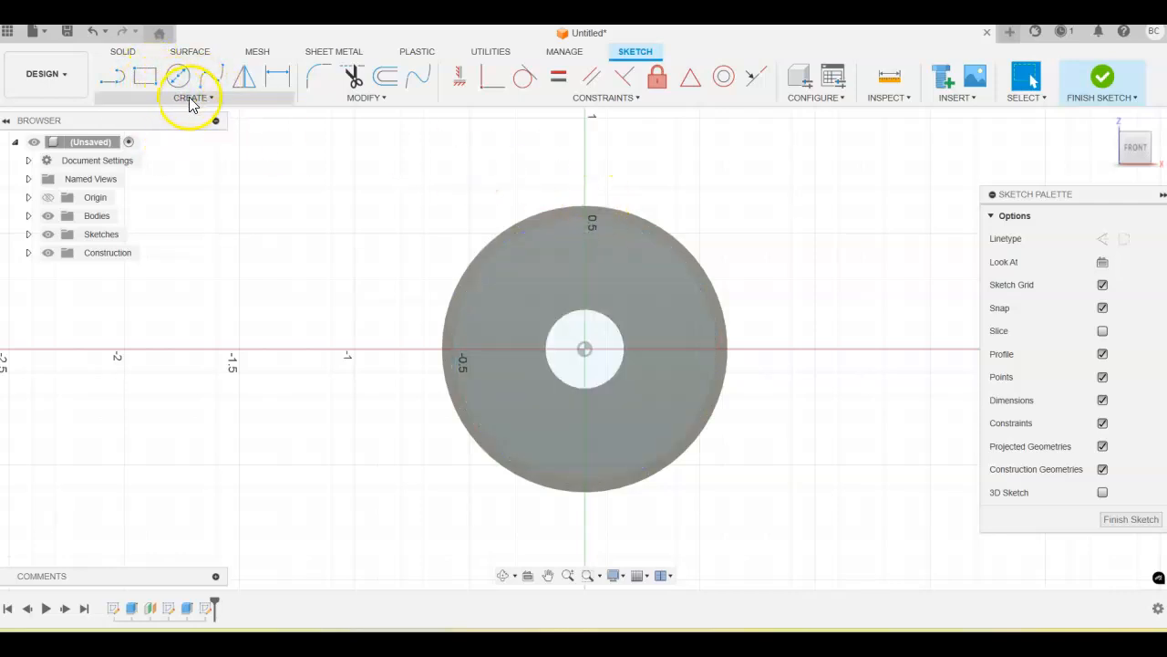
{"action": "scroll", "coordinate": [591, 225], "scroll_direction": "up", "scroll_amount": 2}
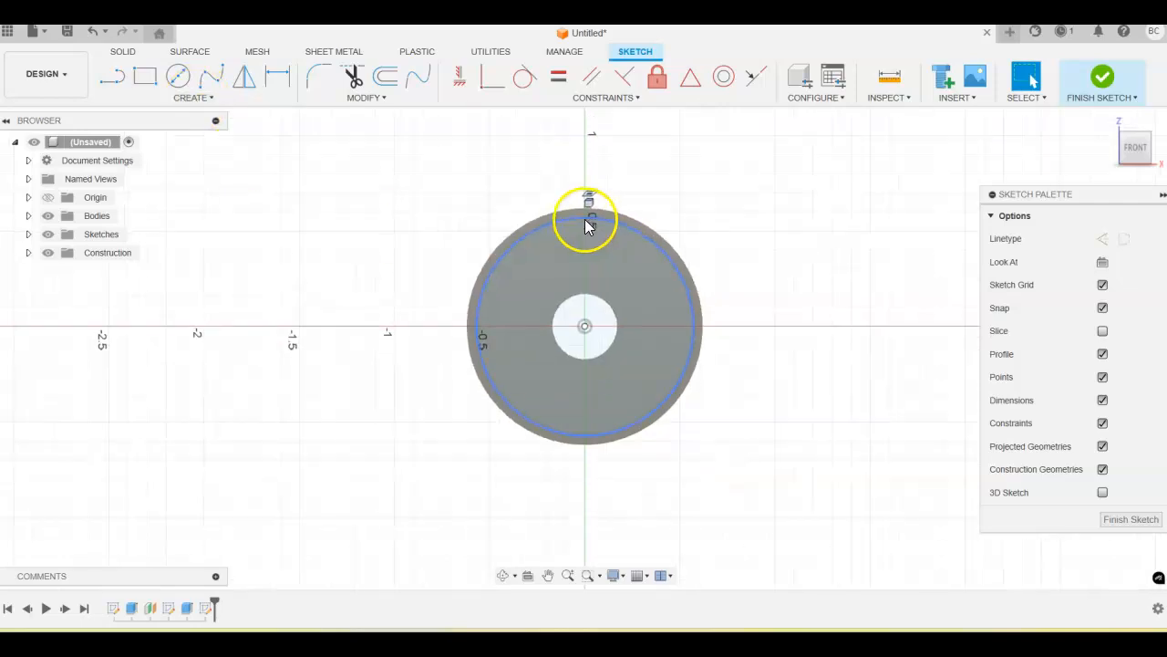
{"action": "scroll", "coordinate": [587, 224], "scroll_direction": "up", "scroll_amount": 3}
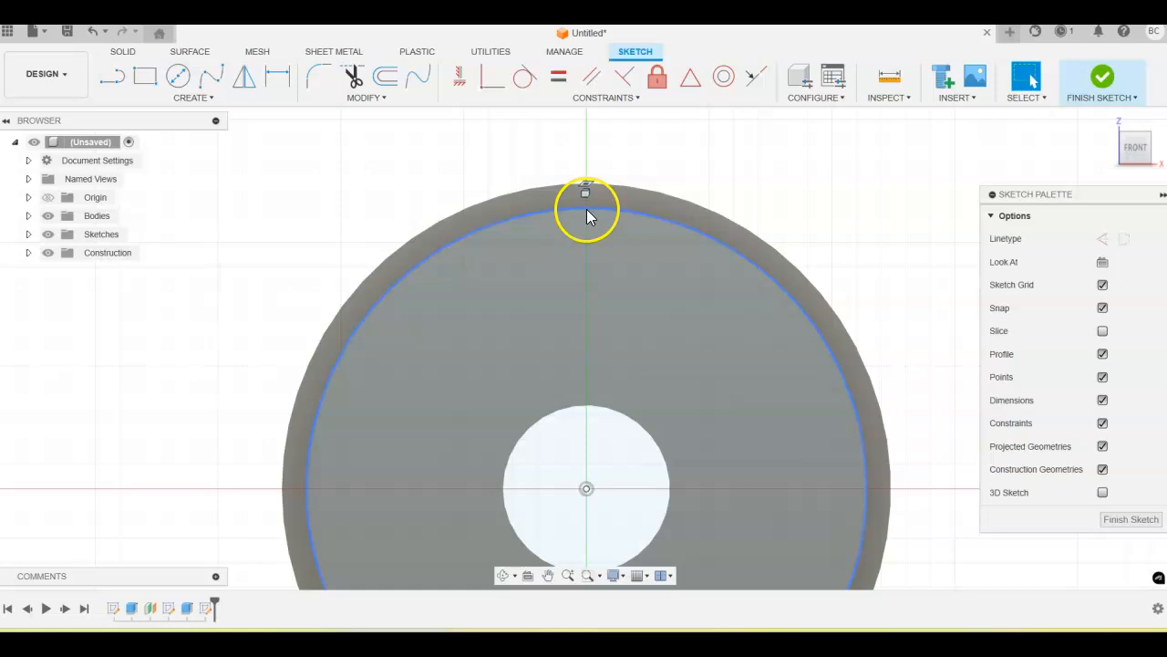
Draw a 0.25 in radius center point arc centered where the web's outer edge meets the vertical axis, ending on that edge both sides; finish the sketch
{"action": "left_click", "coordinate": [208, 97]}
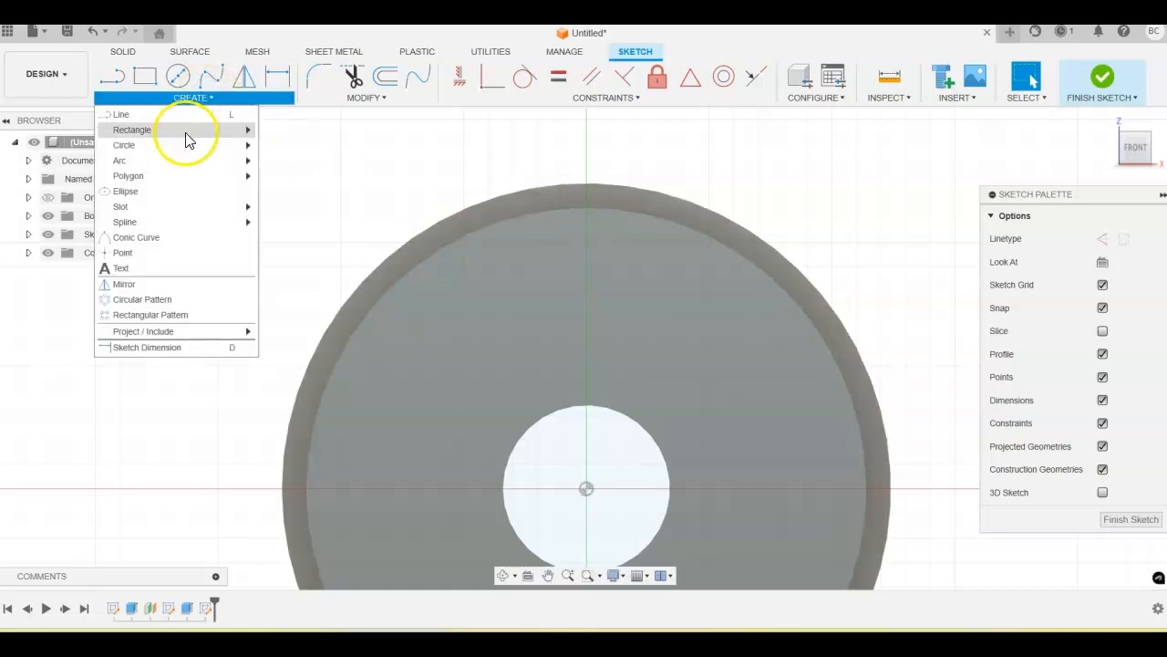
{"action": "mouse_move", "coordinate": [181, 162]}
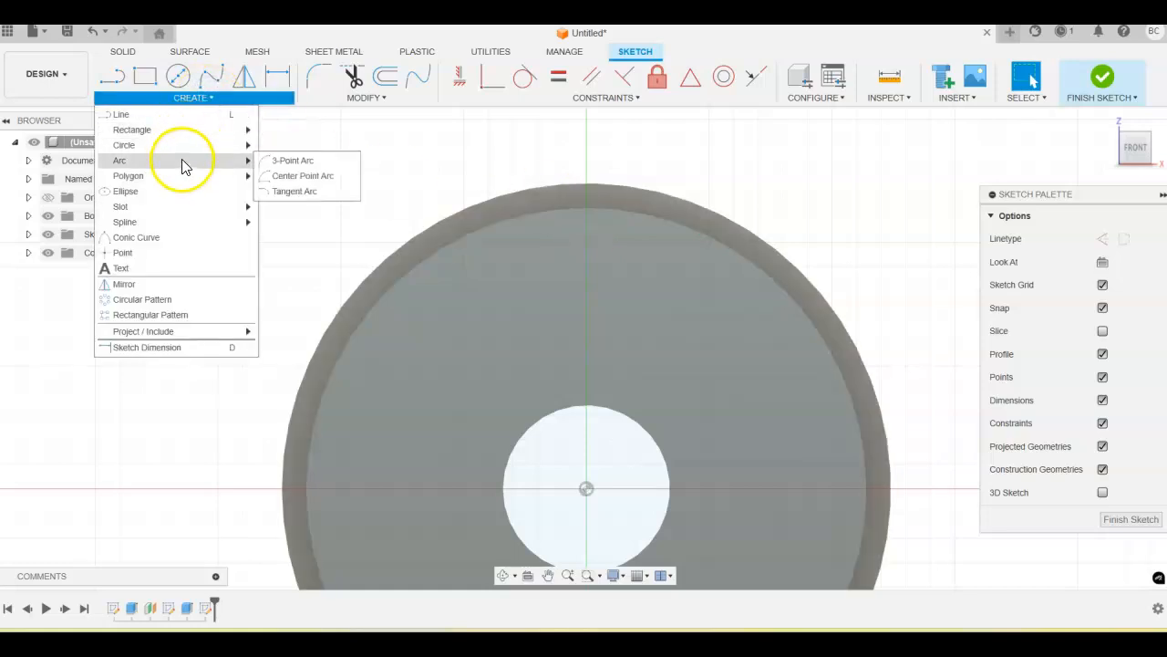
{"action": "left_click", "coordinate": [285, 175]}
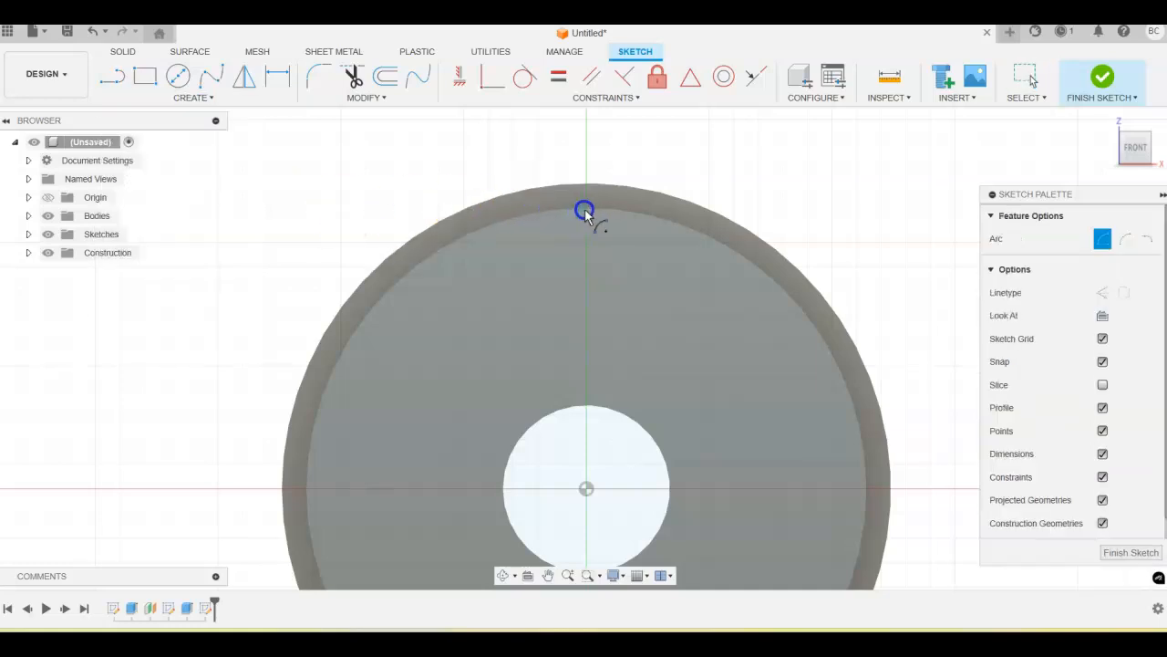
{"action": "scroll", "coordinate": [584, 211], "scroll_direction": "up", "scroll_amount": 4}
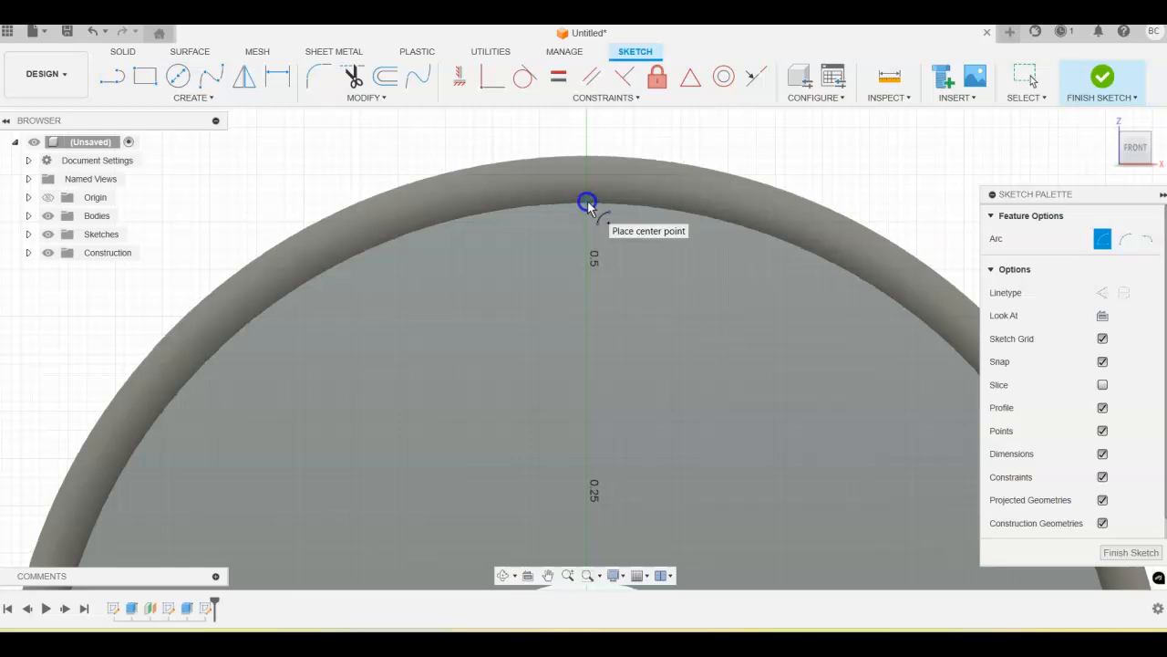
{"action": "left_click", "coordinate": [586, 203]}
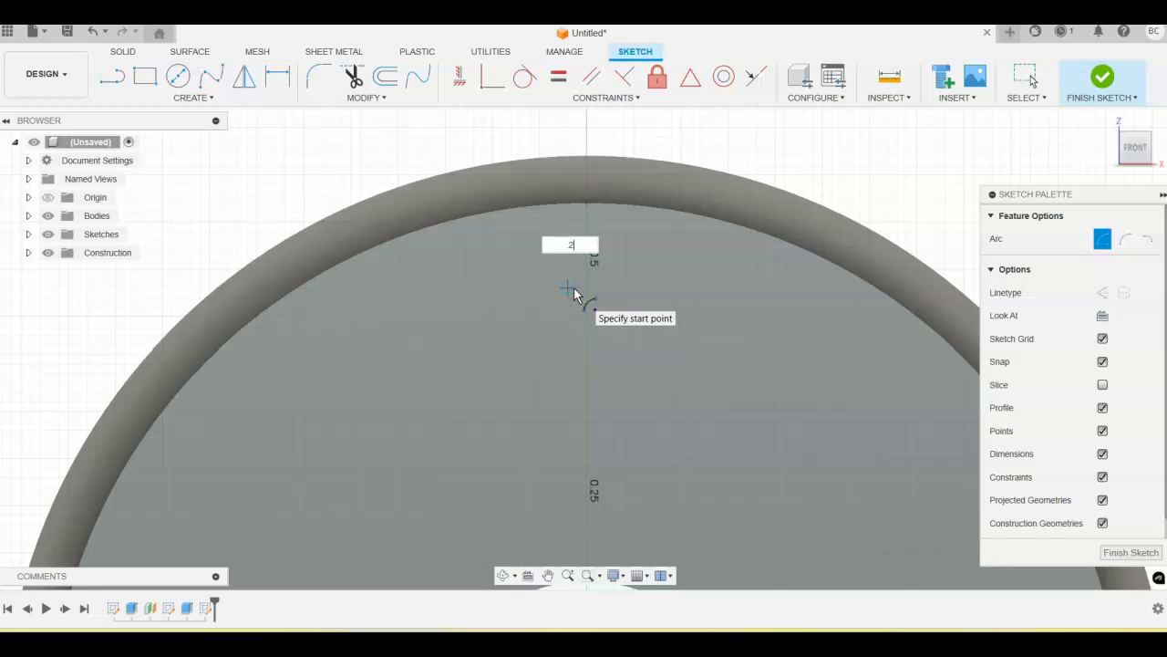
{"action": "type", "text": "25"}
{"action": "key", "text": "Tab"}
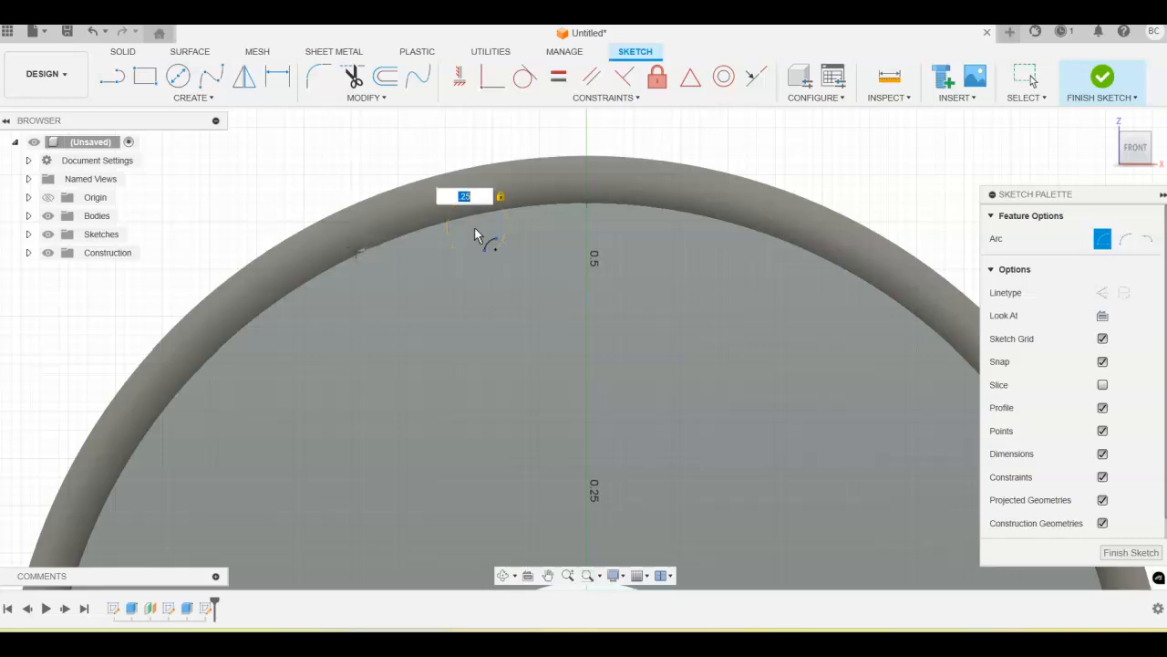
{"action": "scroll", "coordinate": [348, 260], "scroll_direction": "up", "scroll_amount": 3}
{"action": "scroll", "coordinate": [356, 261], "scroll_direction": "up", "scroll_amount": 4}
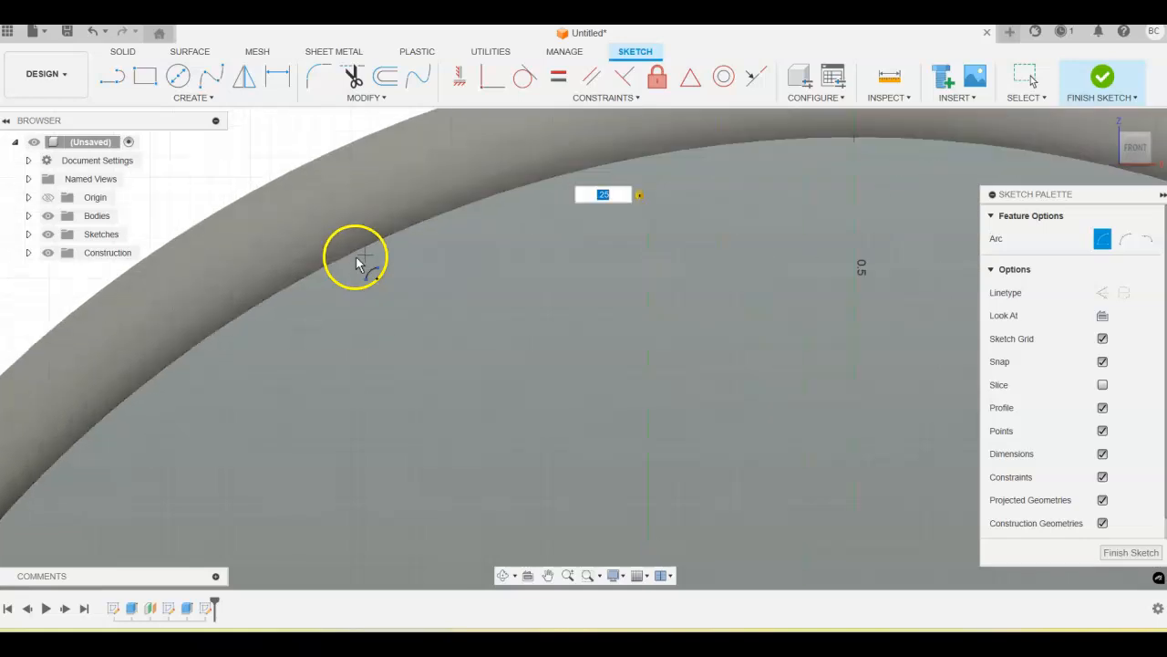
{"action": "left_click", "coordinate": [367, 248]}
{"action": "scroll", "coordinate": [620, 458], "scroll_direction": "down", "scroll_amount": 5}
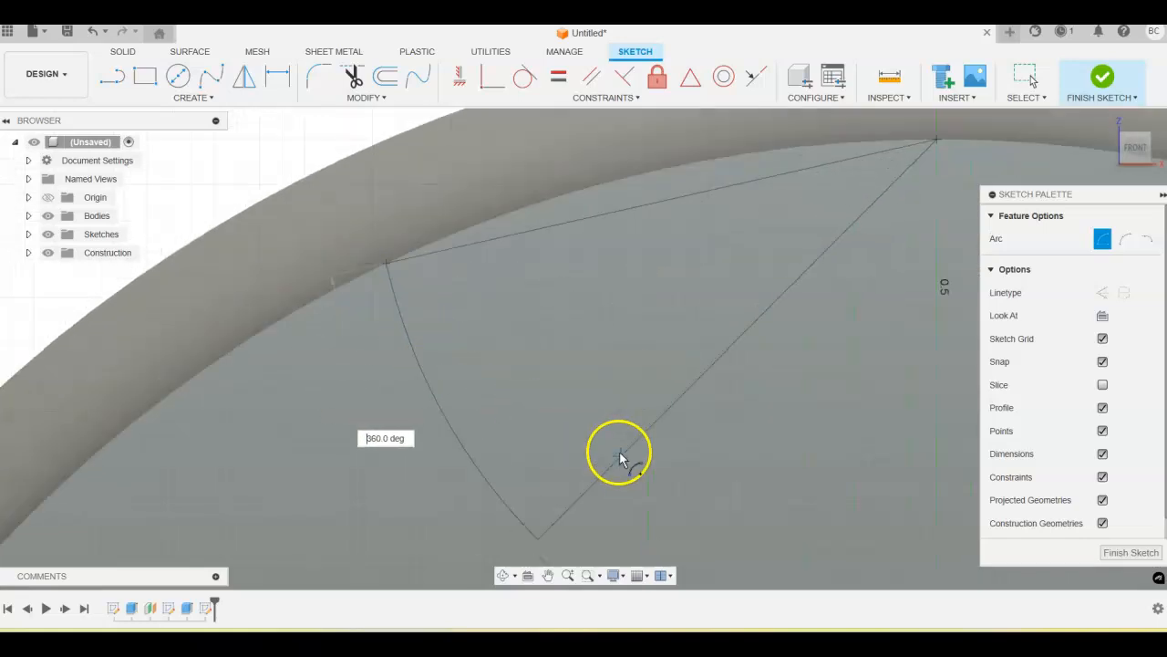
{"action": "mouse_move", "coordinate": [648, 469]}
{"action": "middle_mouse_down"}
{"action": "mouse_move", "coordinate": [672, 459]}
{"action": "mouse_move", "coordinate": [425, 409]}
{"action": "middle_mouse_up"}
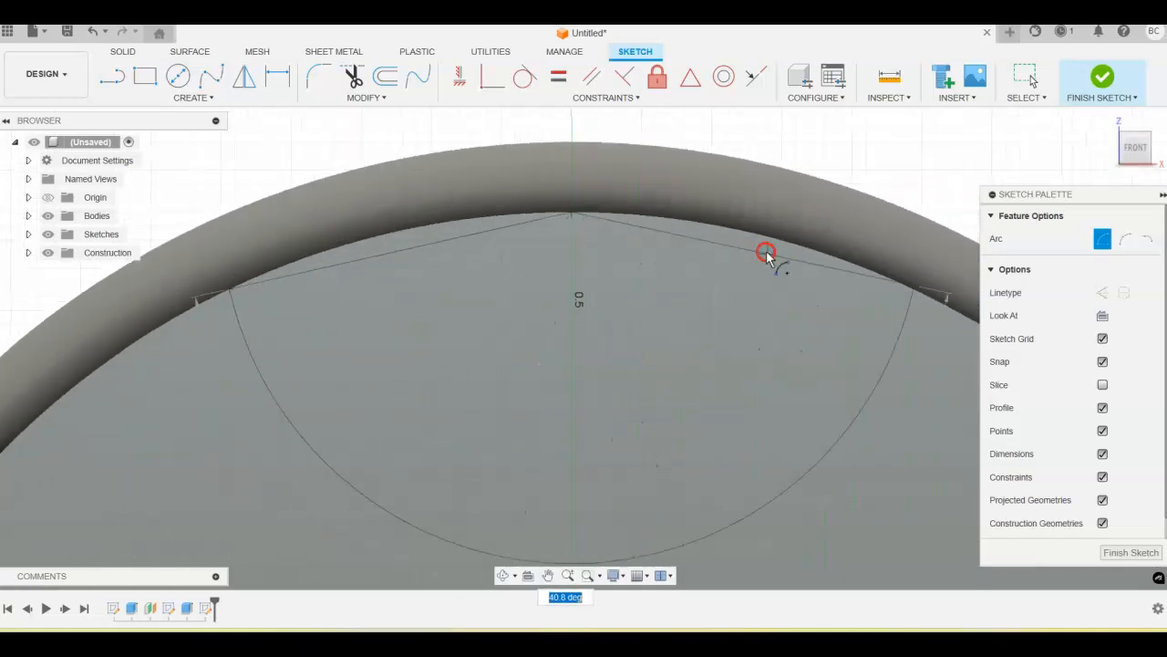
{"action": "scroll", "coordinate": [898, 293], "scroll_direction": "down", "scroll_amount": 3}
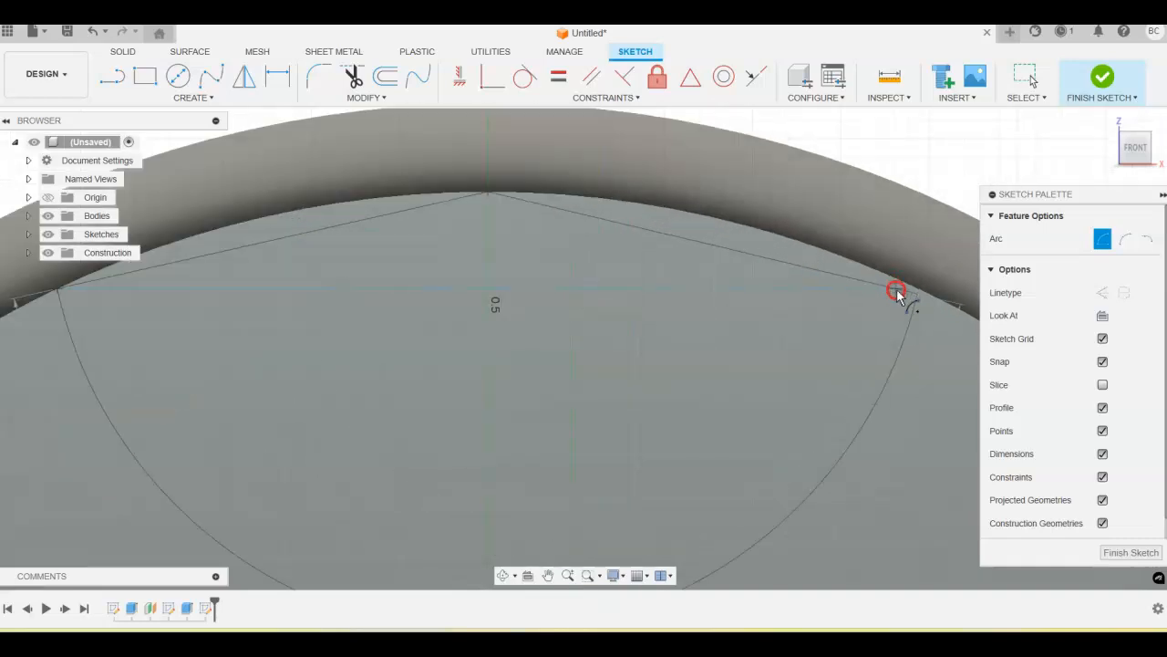
{"action": "scroll", "coordinate": [898, 294], "scroll_direction": "up", "scroll_amount": 4}
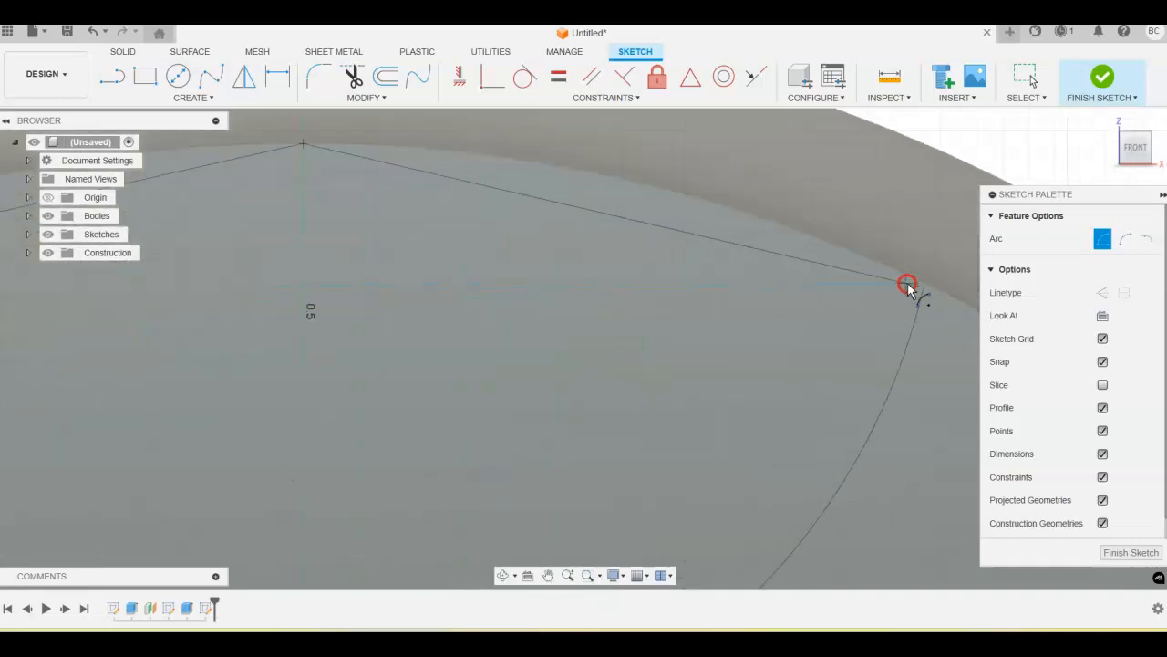
{"action": "left_click", "coordinate": [916, 282]}
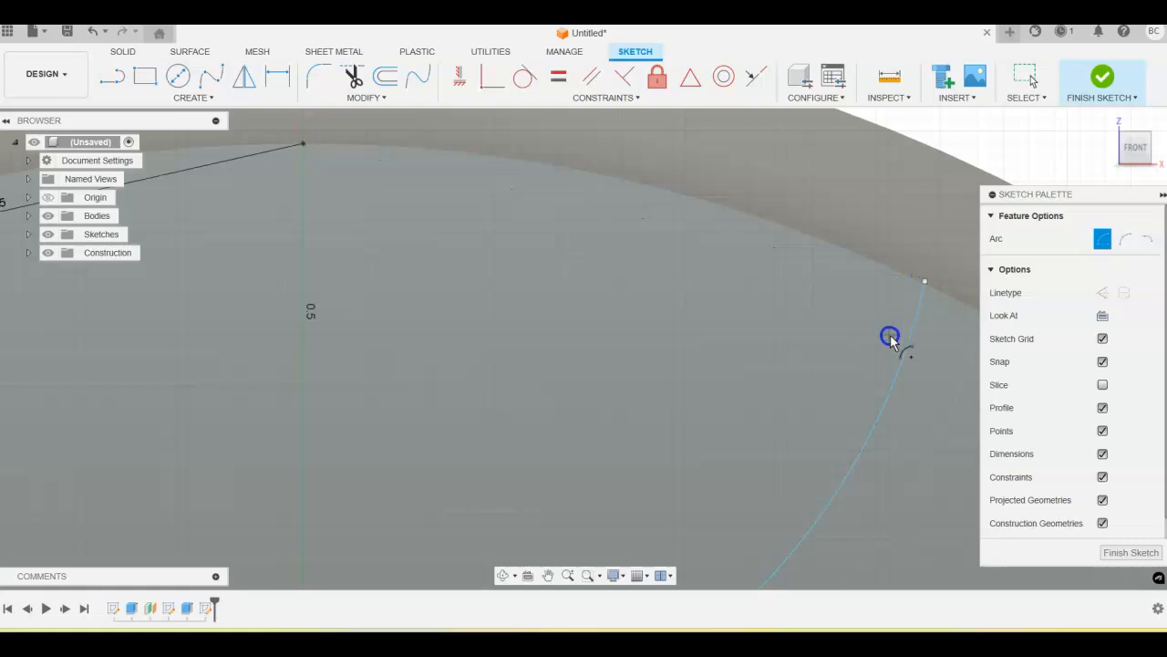
{"action": "scroll", "coordinate": [888, 336], "scroll_direction": "down", "scroll_amount": 3}
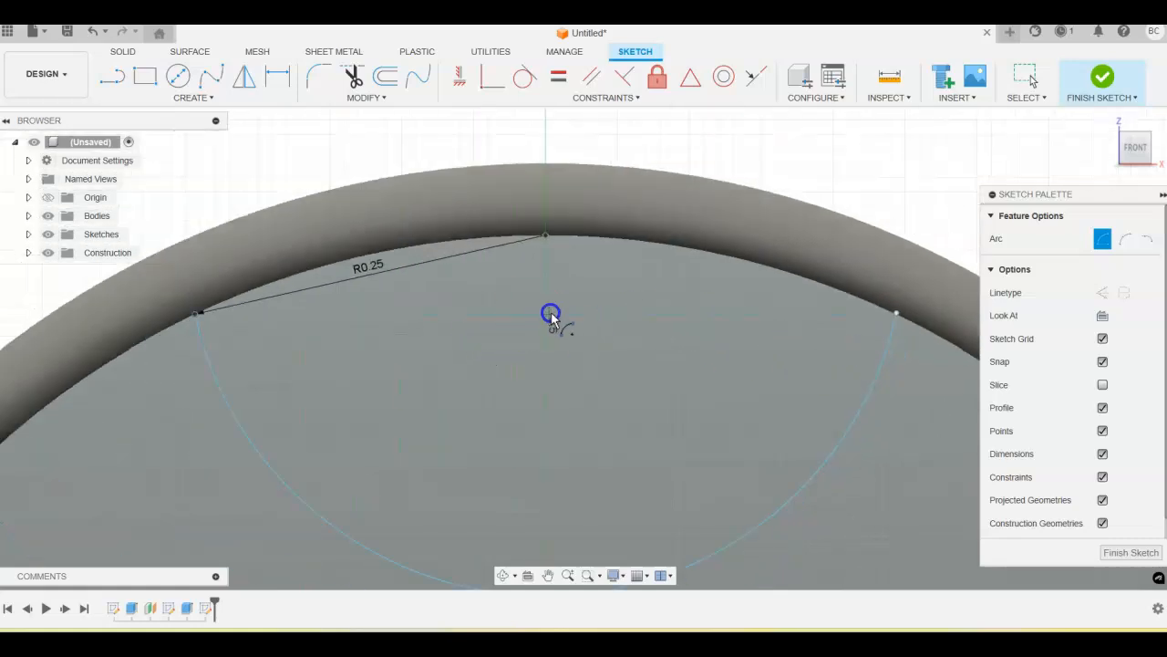
{"action": "scroll", "coordinate": [598, 230], "scroll_direction": "down", "scroll_amount": 3}
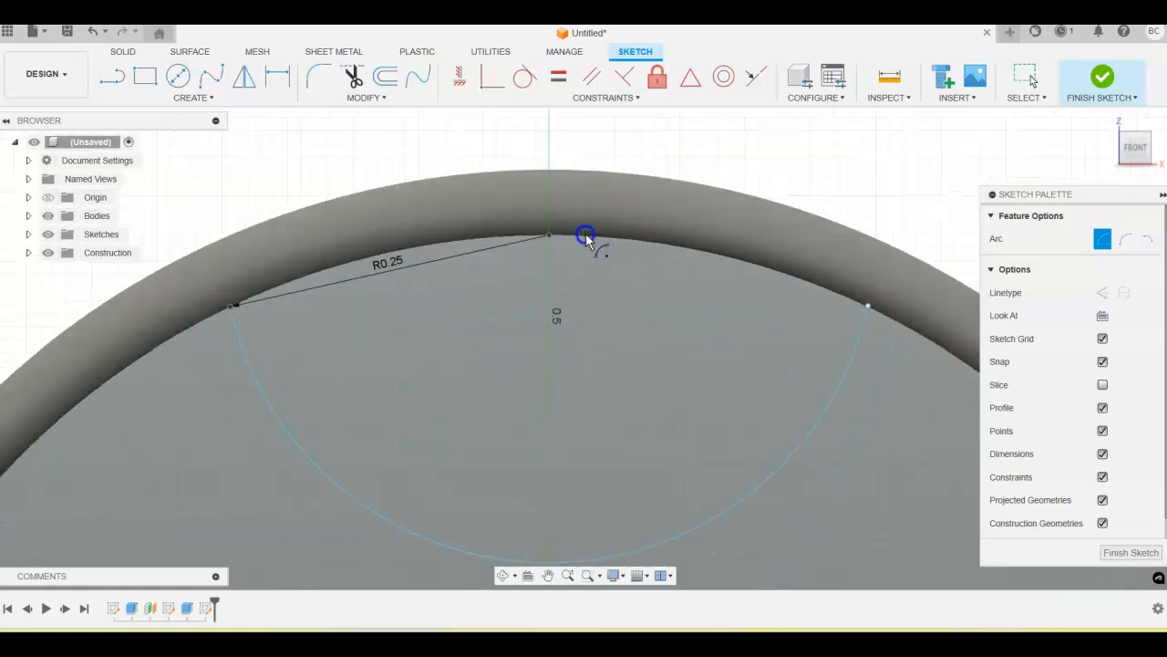
{"action": "left_click", "coordinate": [1097, 98]}
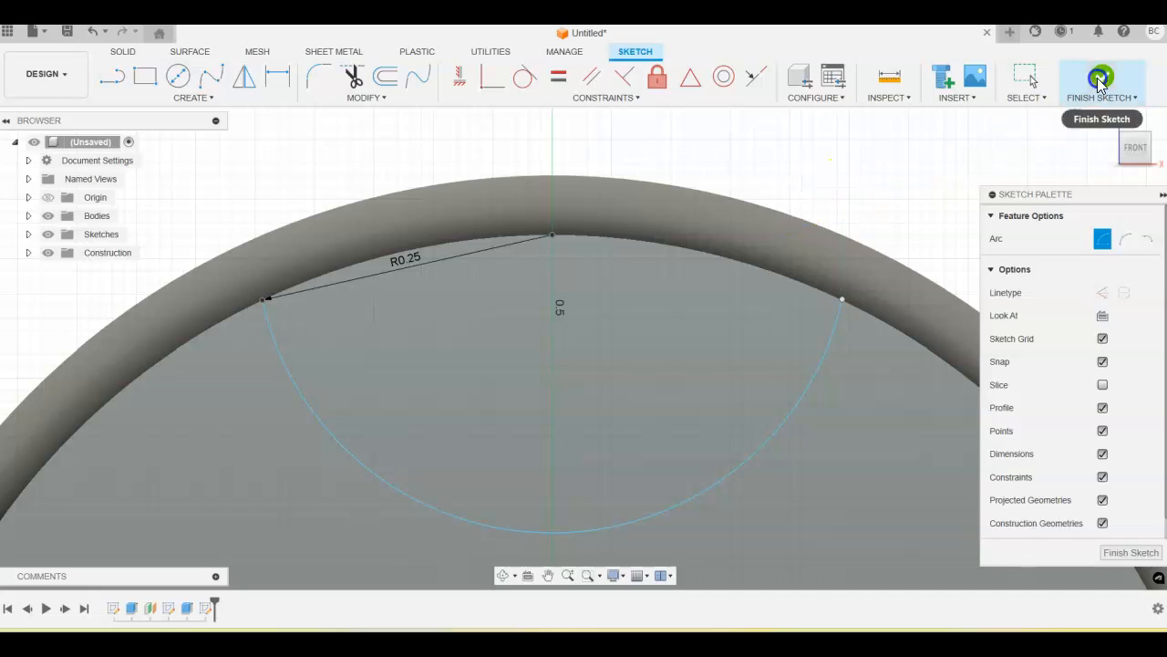
{"action": "left_click", "coordinate": [1043, 187]}
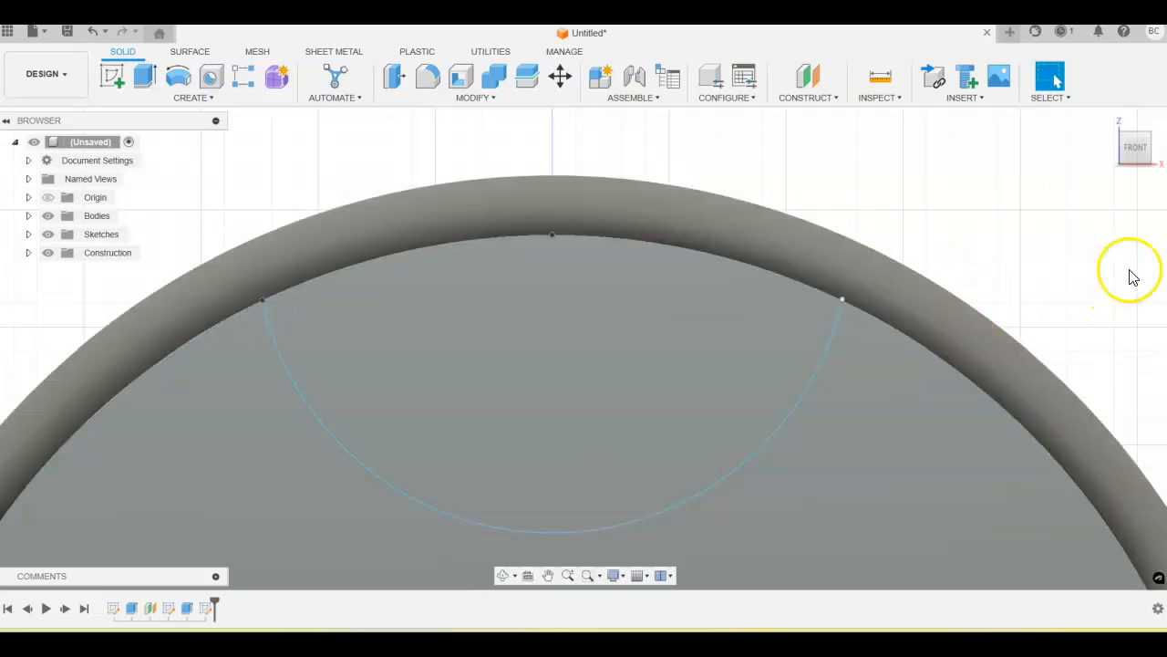
Extrude the arc-bounded profile at the web's upper edge by -0.05 in with the Cut operation
{"action": "scroll", "coordinate": [1122, 289], "scroll_direction": "down", "scroll_amount": 2}
{"action": "scroll", "coordinate": [1108, 288], "scroll_direction": "down", "scroll_amount": 1}
{"action": "middle_click_drag", "start_coordinate": [1115, 286], "coordinate": [1042, 243]}
{"action": "left_click", "coordinate": [1107, 121]}
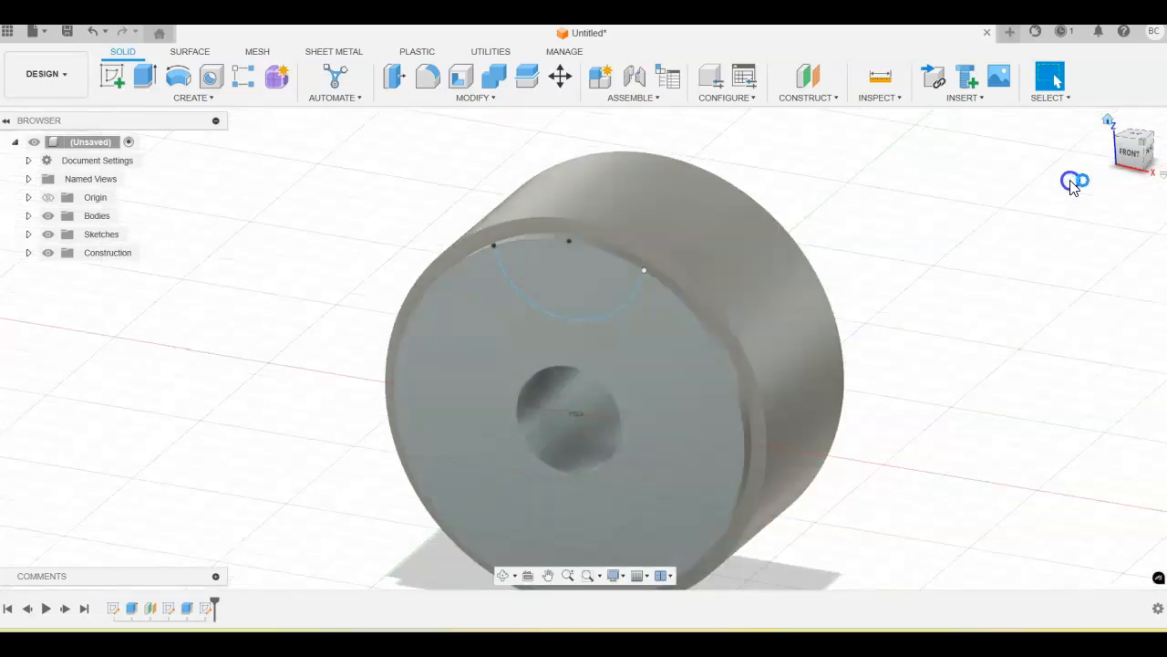
{"action": "left_click", "coordinate": [140, 78]}
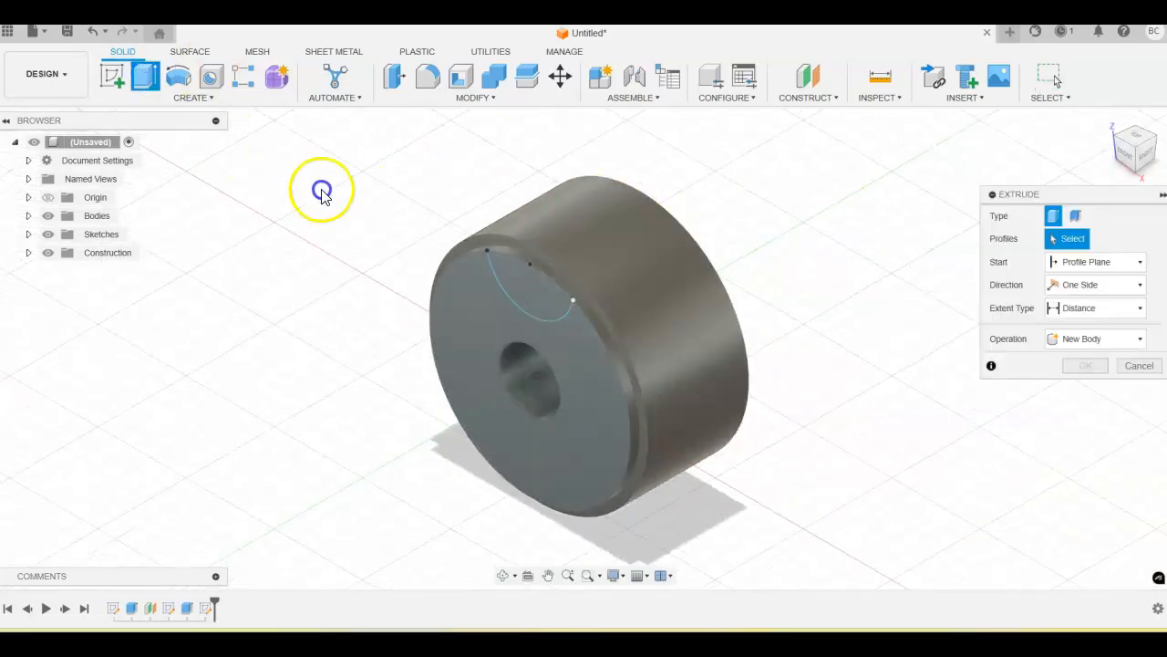
{"action": "left_click", "coordinate": [516, 288]}
{"action": "left_click", "coordinate": [1119, 386]}
{"action": "left_click", "coordinate": [1072, 419]}
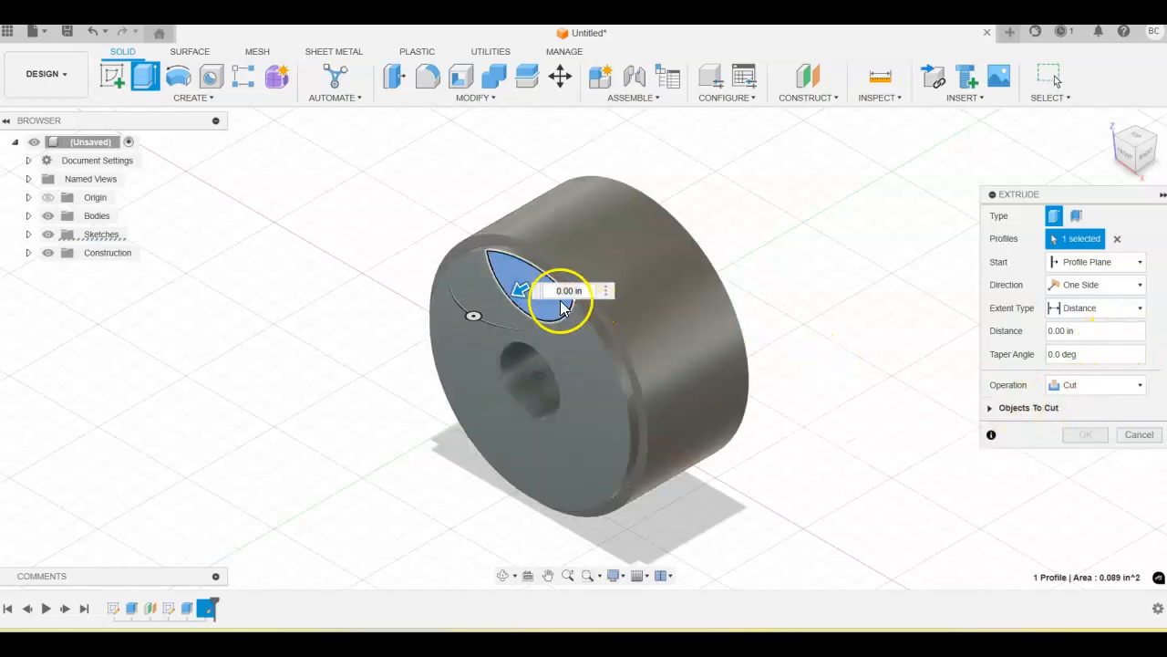
{"action": "left_click_drag", "start_coordinate": [524, 291], "coordinate": [539, 288]}
{"action": "left_click_drag", "start_coordinate": [575, 271], "coordinate": [558, 271]}
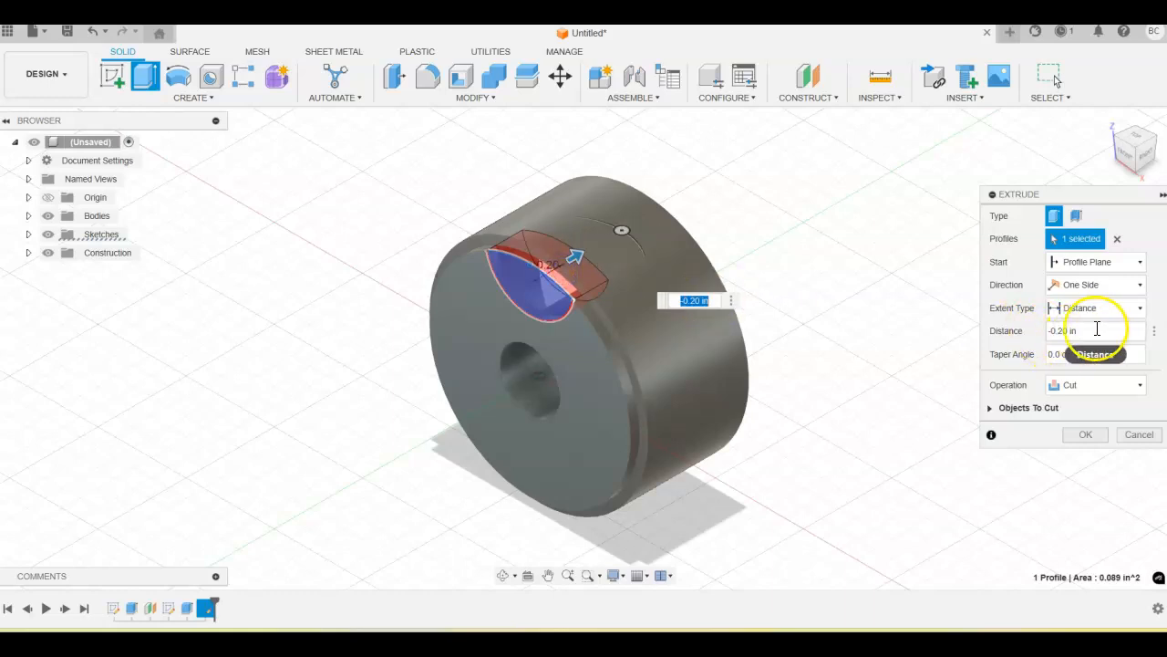
{"action": "left_click", "coordinate": [1093, 331]}
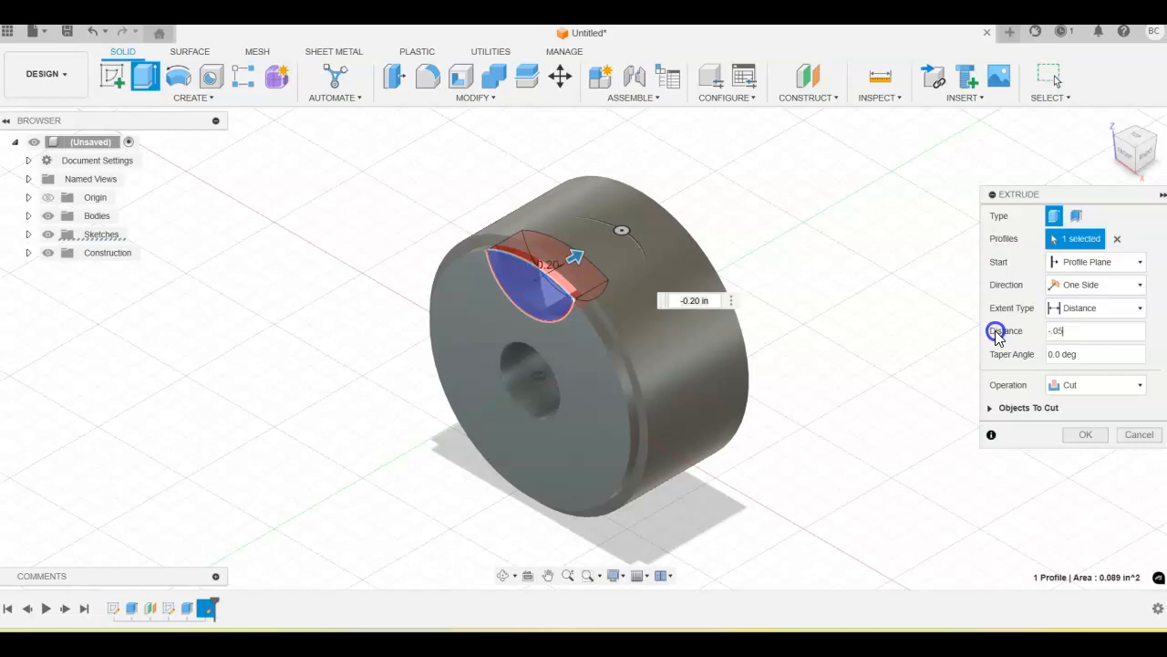
{"action": "key", "text": "Return"}
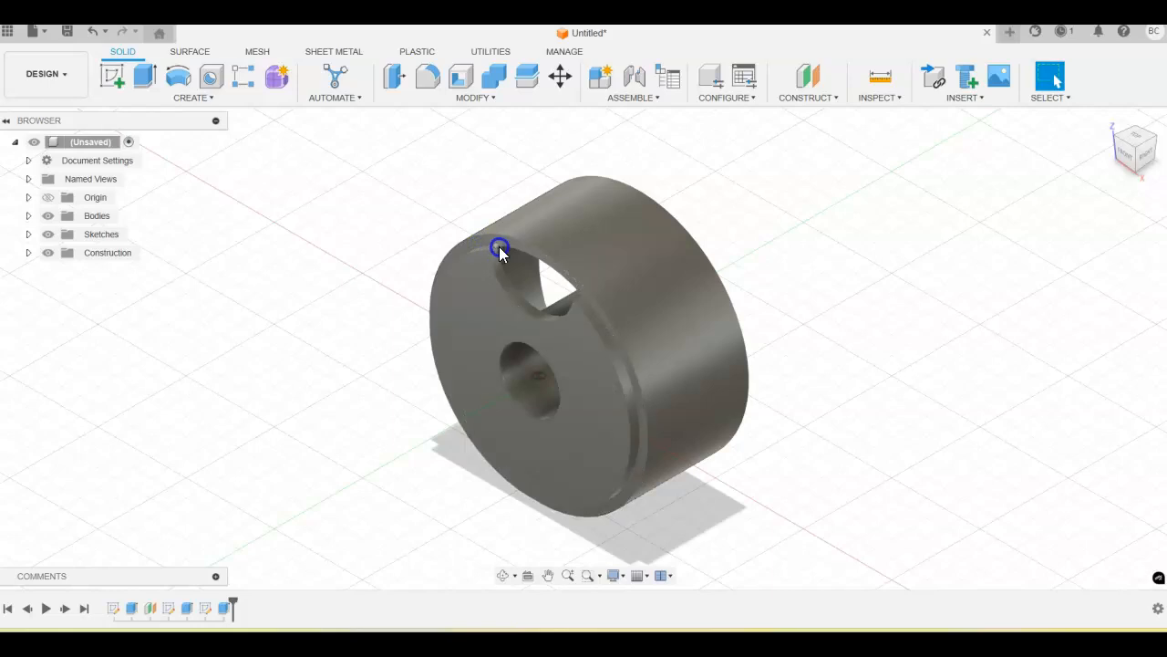
Examine the corner of the new cutout up close, checking where the web meets the rim
{"action": "scroll", "coordinate": [507, 260], "scroll_direction": "up", "scroll_amount": 4}
{"action": "scroll", "coordinate": [513, 270], "scroll_direction": "up", "scroll_amount": 8}
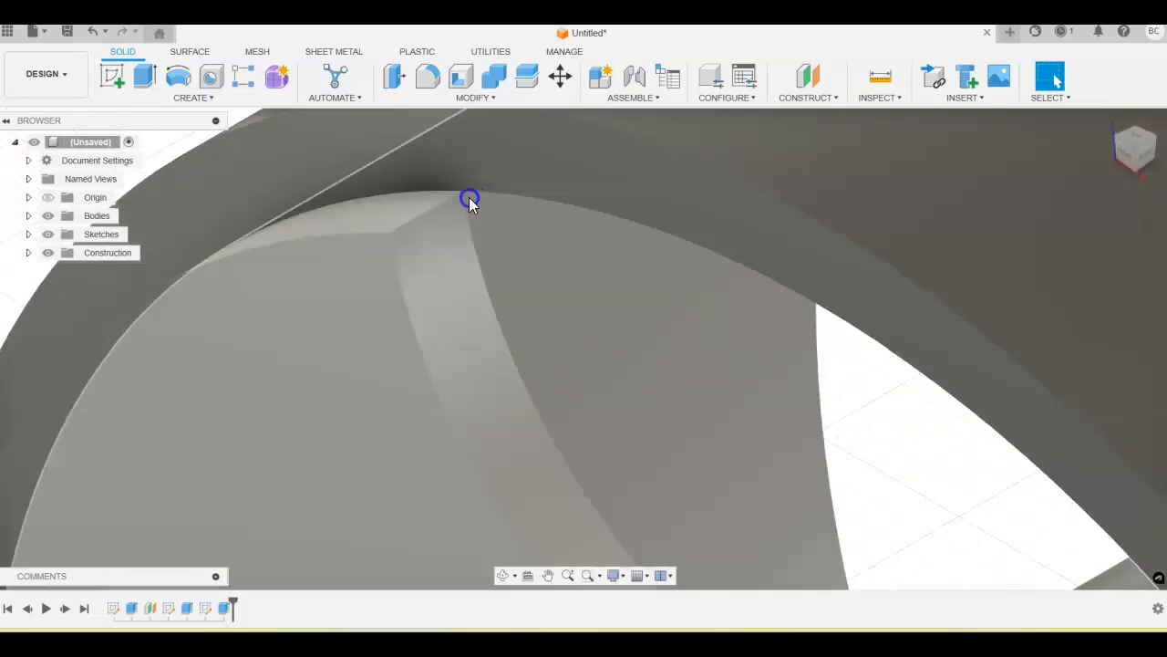
{"action": "scroll", "coordinate": [557, 243], "scroll_direction": "up", "scroll_amount": 8}
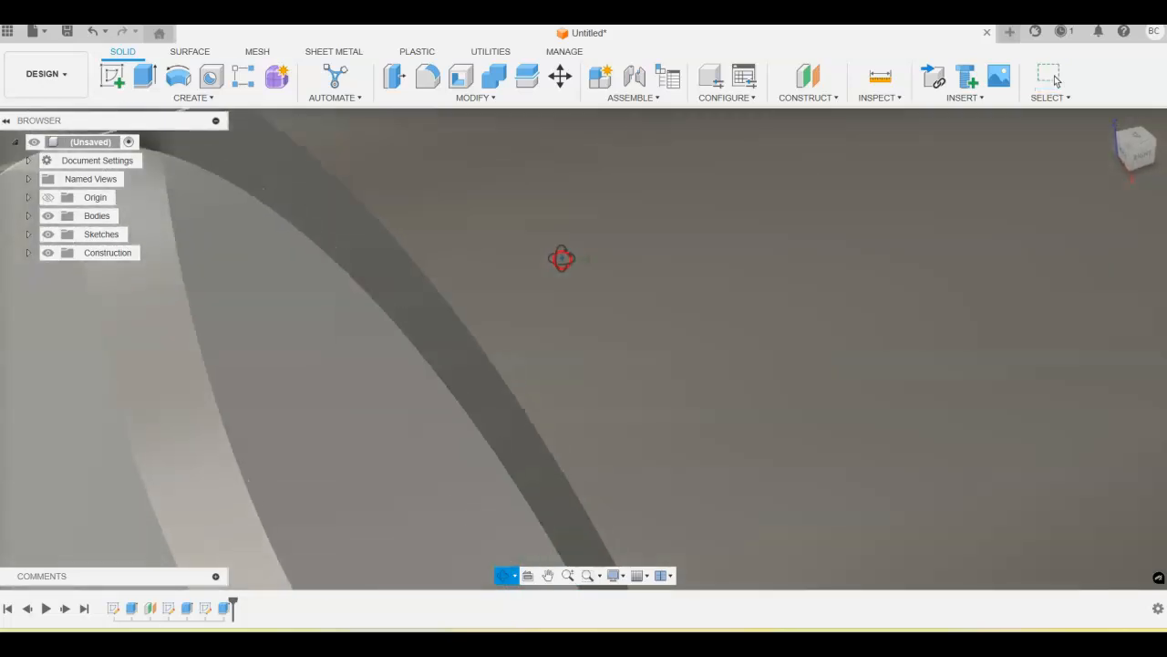
{"action": "scroll", "coordinate": [612, 391], "scroll_direction": "down", "scroll_amount": 5}
{"action": "scroll", "coordinate": [338, 338], "scroll_direction": "up", "scroll_amount": 6}
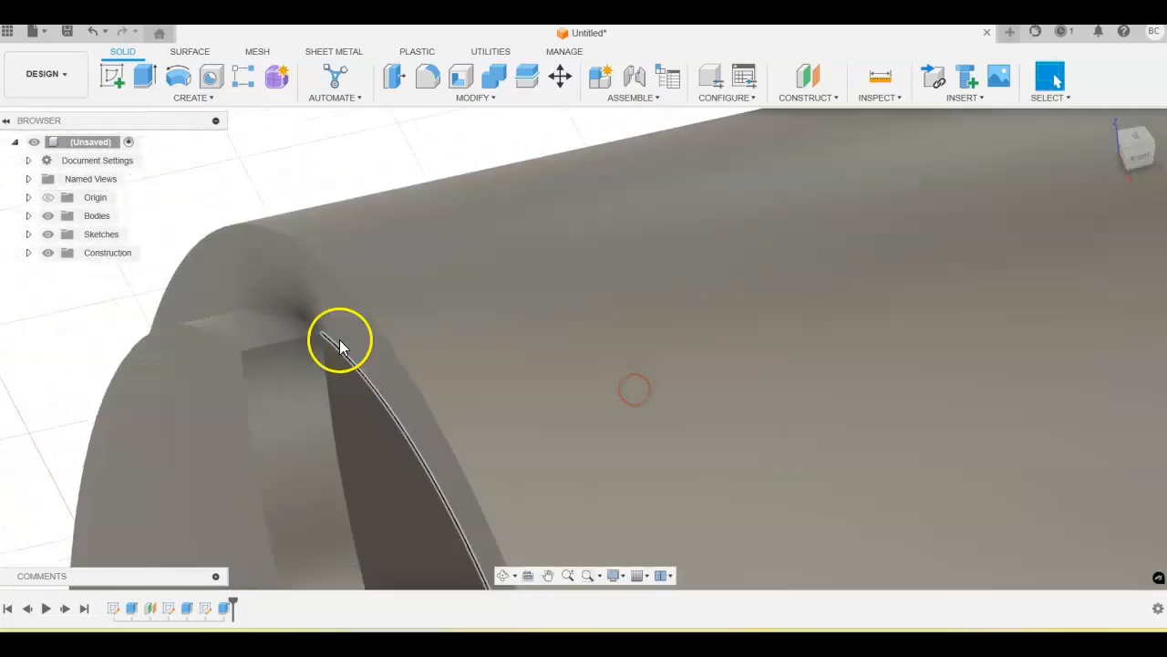
{"action": "scroll", "coordinate": [316, 335], "scroll_direction": "down", "scroll_amount": 2}
{"action": "scroll", "coordinate": [319, 314], "scroll_direction": "up", "scroll_amount": 2}
{"action": "scroll", "coordinate": [325, 329], "scroll_direction": "down", "scroll_amount": 2}
{"action": "scroll", "coordinate": [321, 328], "scroll_direction": "up", "scroll_amount": 2}
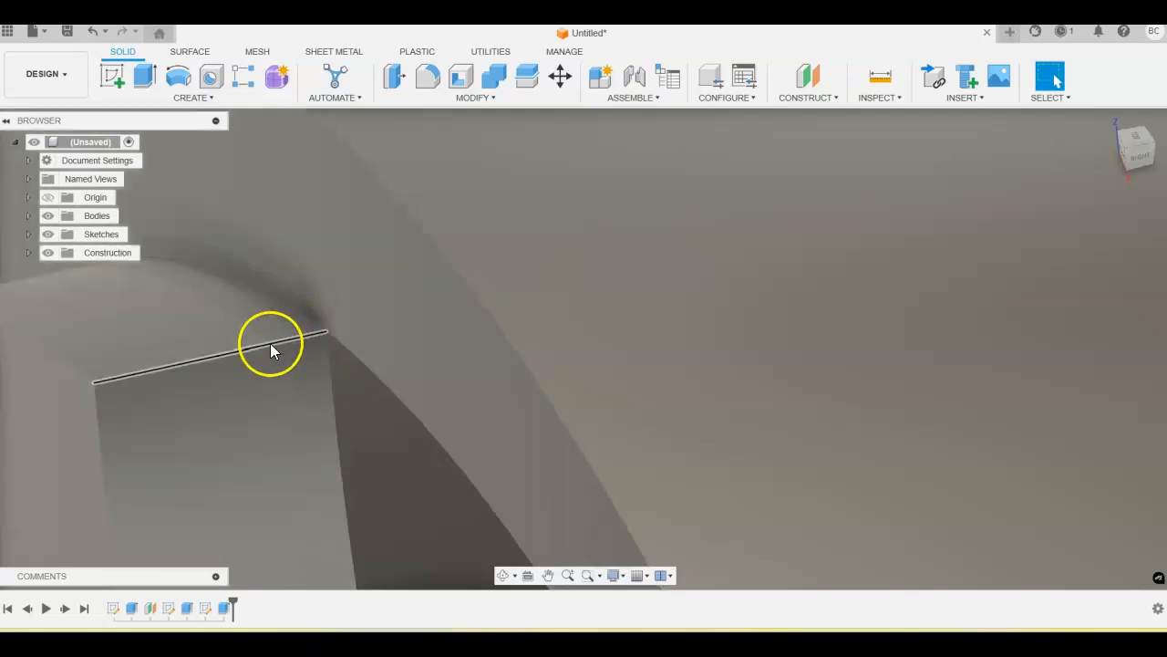
{"action": "scroll", "coordinate": [327, 336], "scroll_direction": "down", "scroll_amount": 1}
{"action": "scroll", "coordinate": [327, 337], "scroll_direction": "down", "scroll_amount": 8}
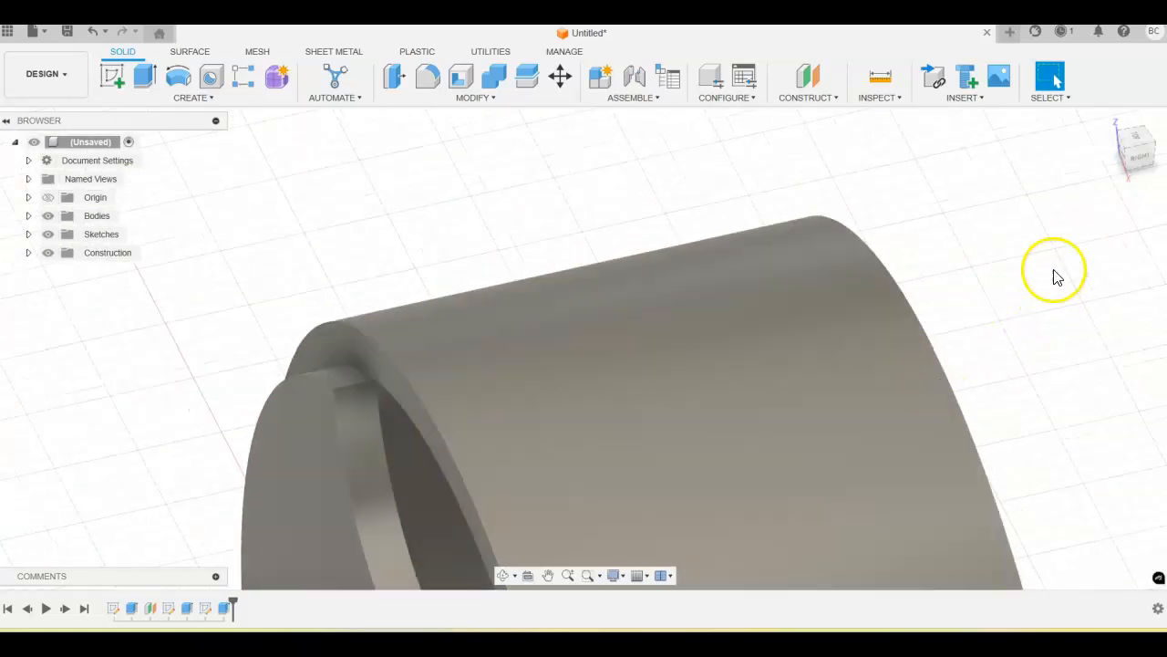
{"action": "mouse_move", "coordinate": [1117, 174]}
{"action": "left_click", "coordinate": [1108, 121]}
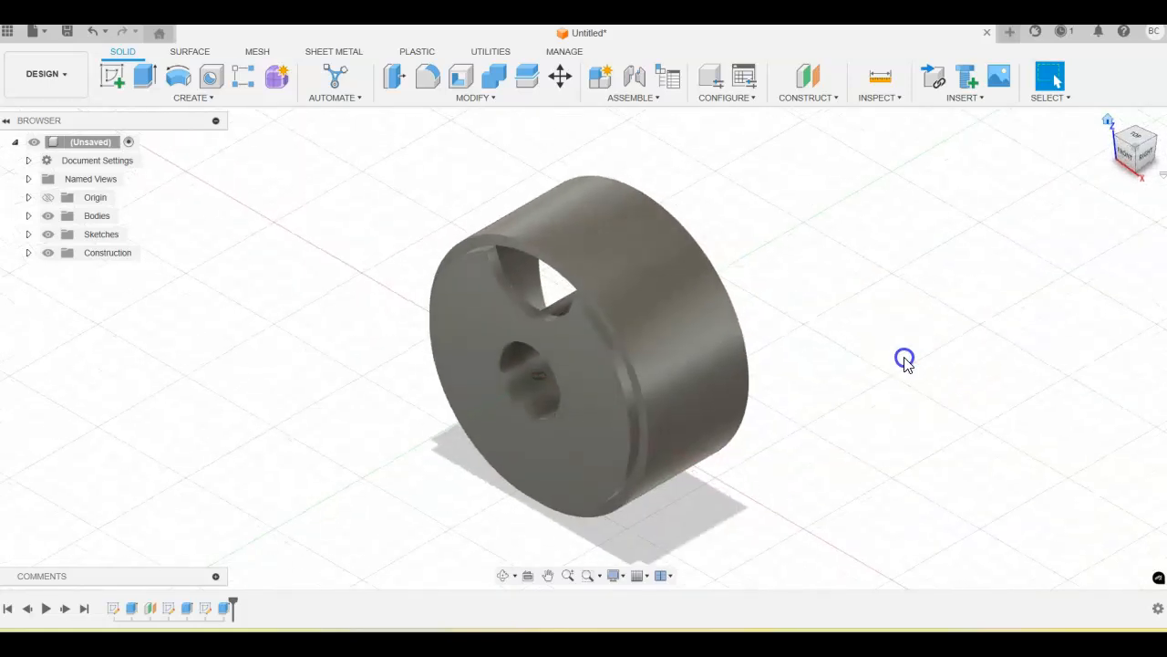
{"action": "left_click", "coordinate": [865, 295]}
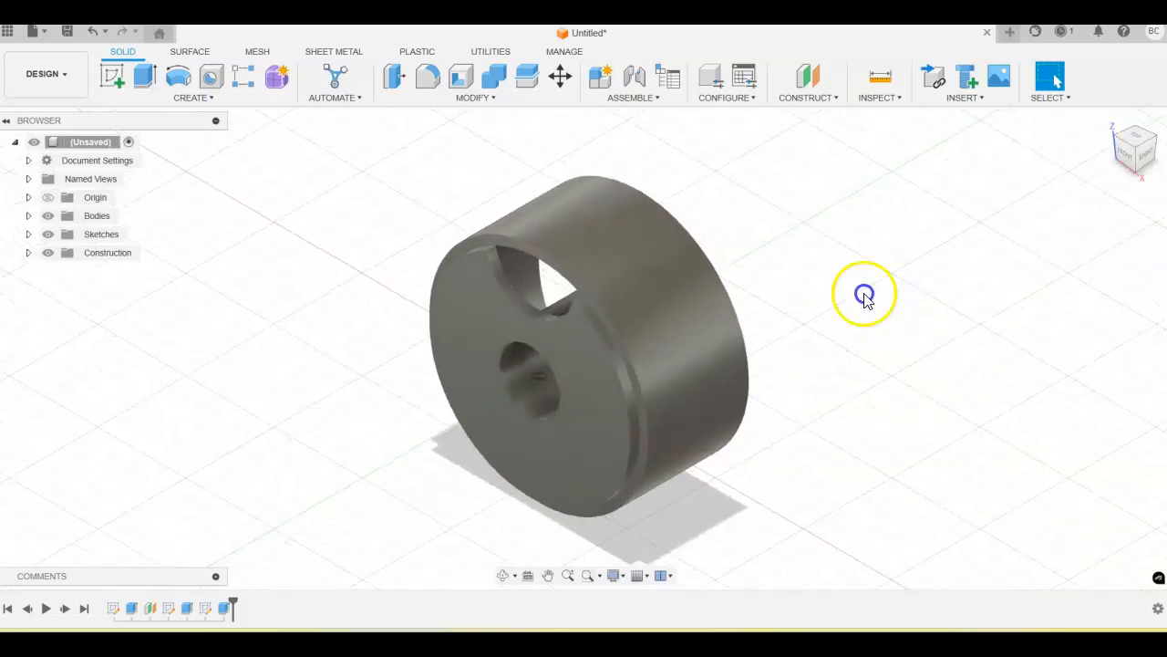
Create a full circular pattern of the arc cutout feature around the hub bore's axis with a quantity of 5
{"action": "middle_click_drag", "start_coordinate": [871, 337], "coordinate": [898, 329], "text": "shift"}
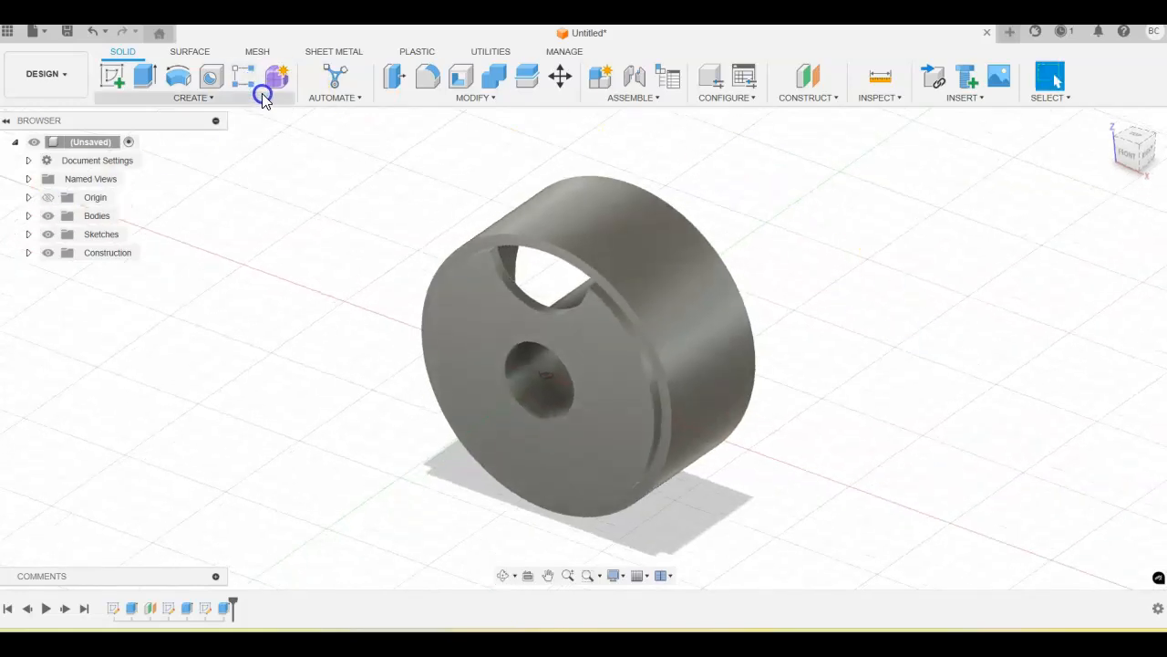
{"action": "left_click", "coordinate": [215, 98]}
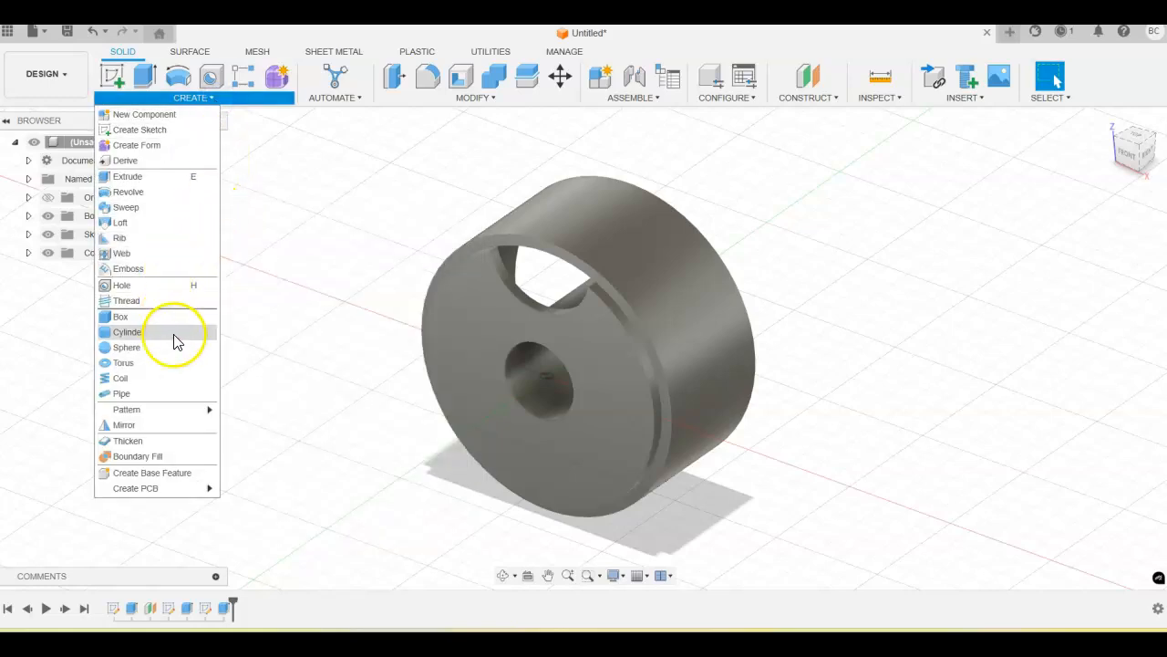
{"action": "mouse_move", "coordinate": [176, 412]}
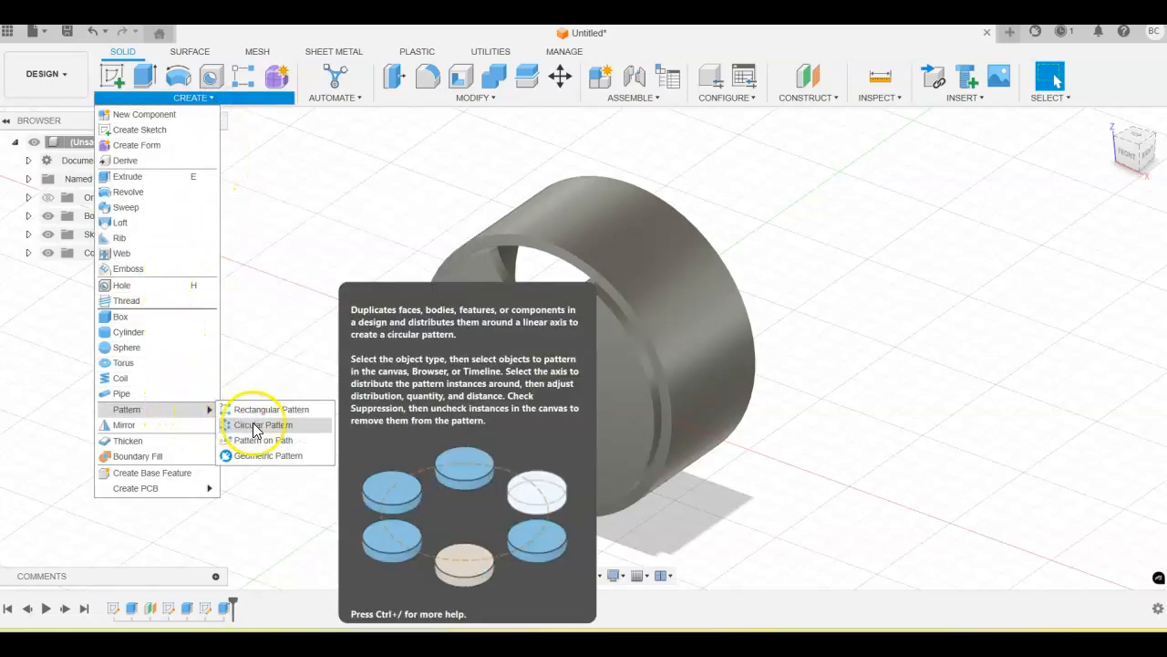
{"action": "left_click", "coordinate": [258, 425]}
{"action": "left_click", "coordinate": [1141, 241]}
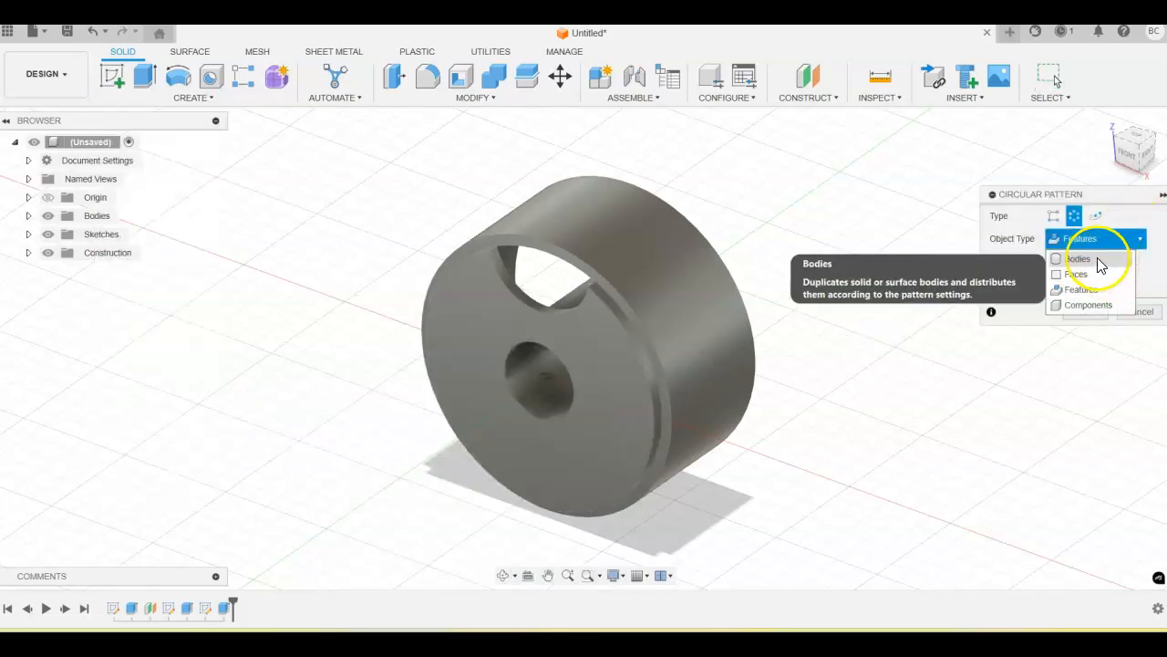
{"action": "left_click", "coordinate": [1081, 289]}
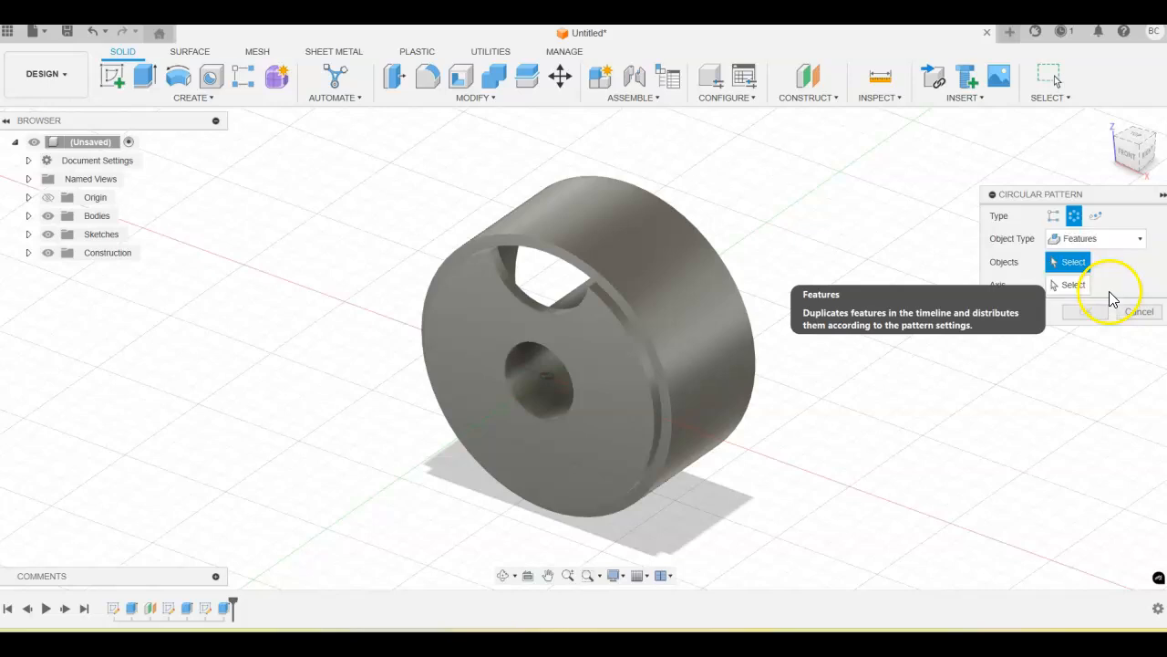
{"action": "left_click", "coordinate": [496, 262]}
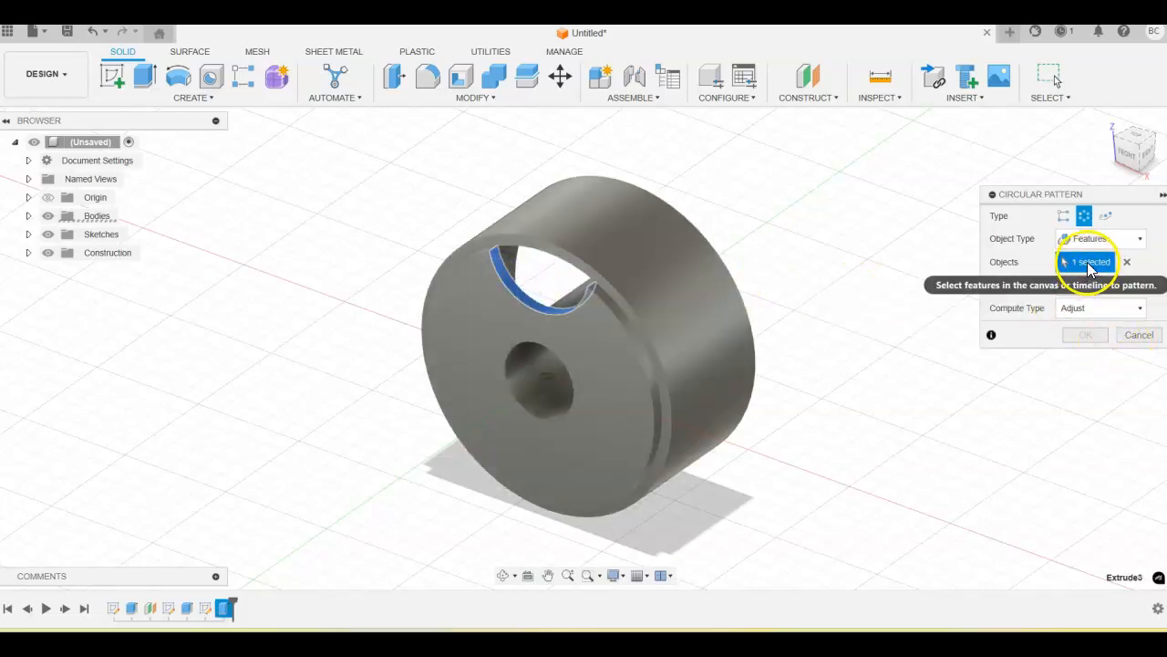
{"action": "left_click", "coordinate": [1076, 285]}
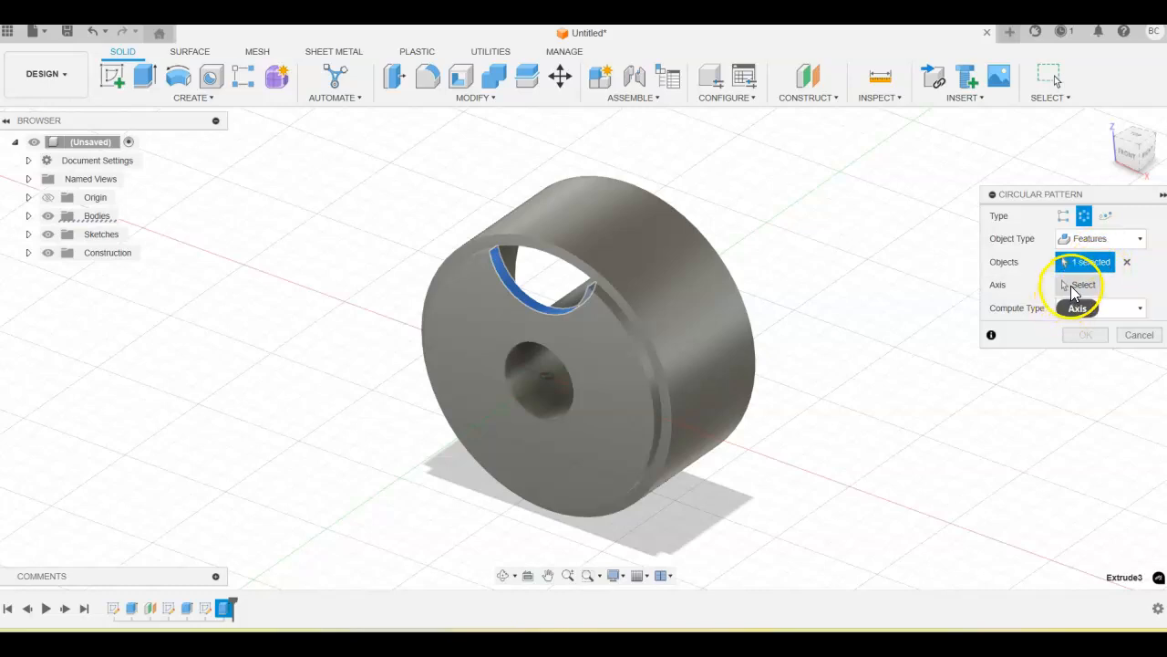
{"action": "left_click", "coordinate": [524, 351]}
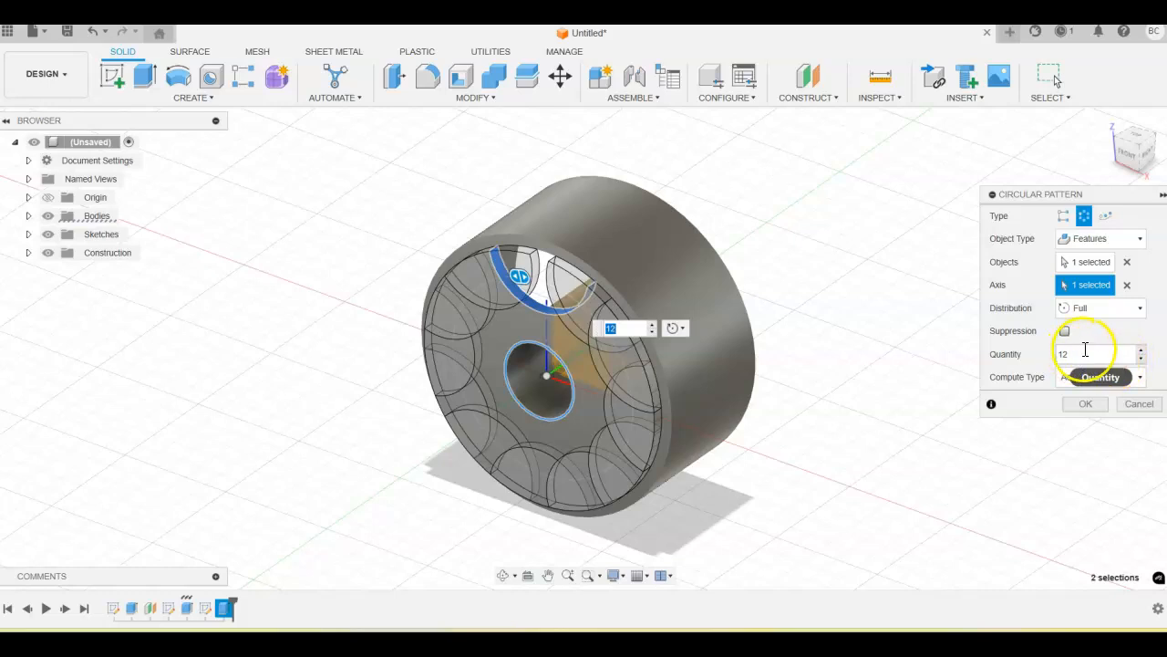
{"action": "left_click_drag", "start_coordinate": [1094, 354], "coordinate": [950, 364]}
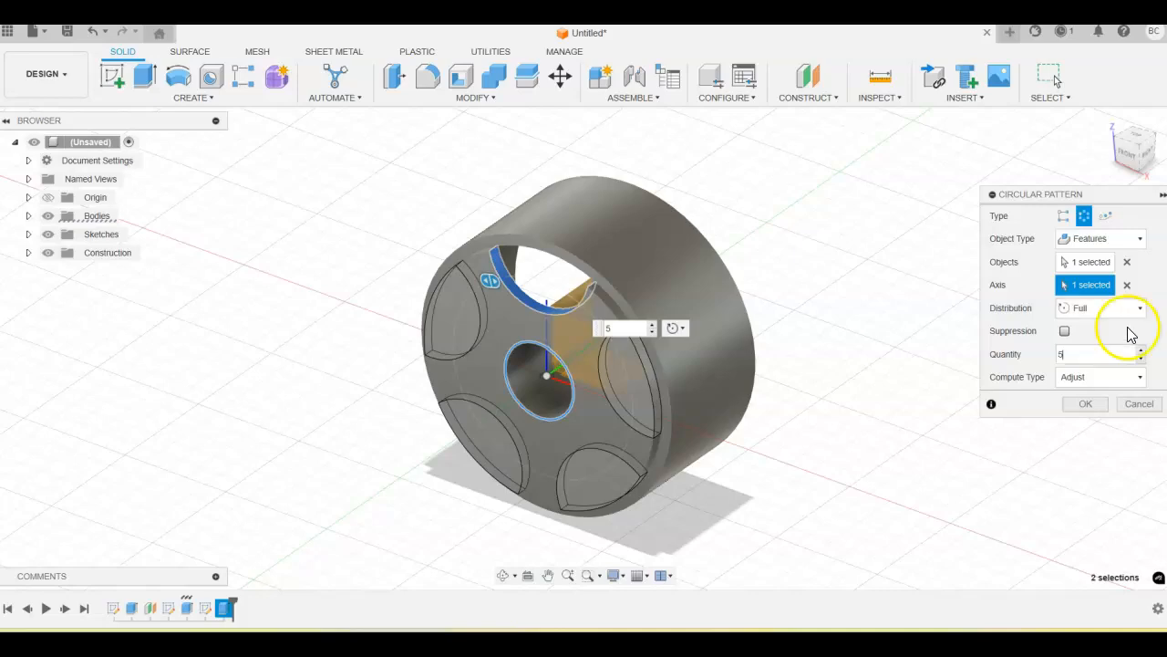
{"action": "left_click", "coordinate": [1084, 407]}
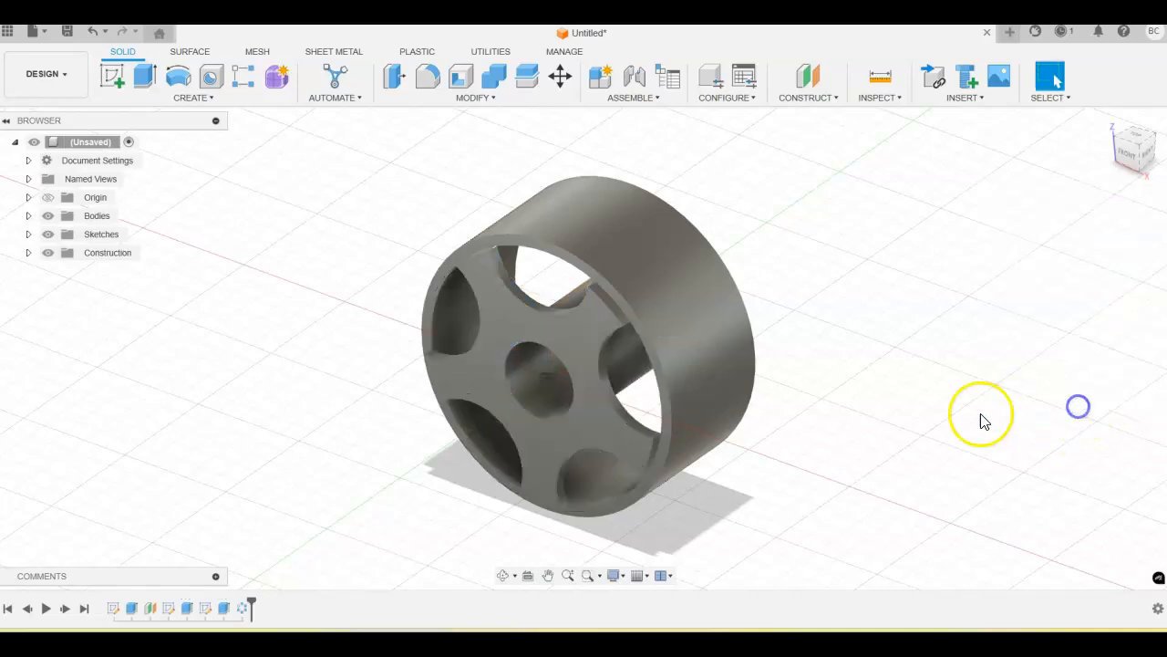
Return the model to its home view and save the design as Wheel-FLast in the AutomoBlox location
{"action": "middle_click_drag", "start_coordinate": [860, 416], "coordinate": [914, 322], "text": "shift"}
{"action": "left_click", "coordinate": [1110, 117]}
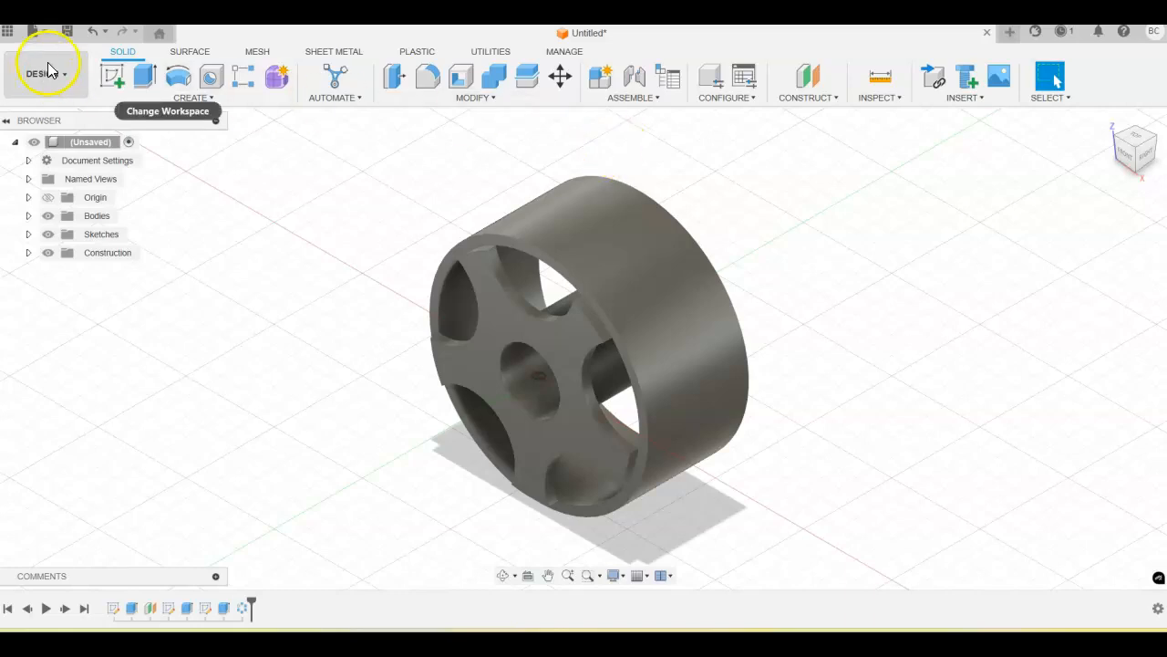
{"action": "left_click", "coordinate": [67, 33]}
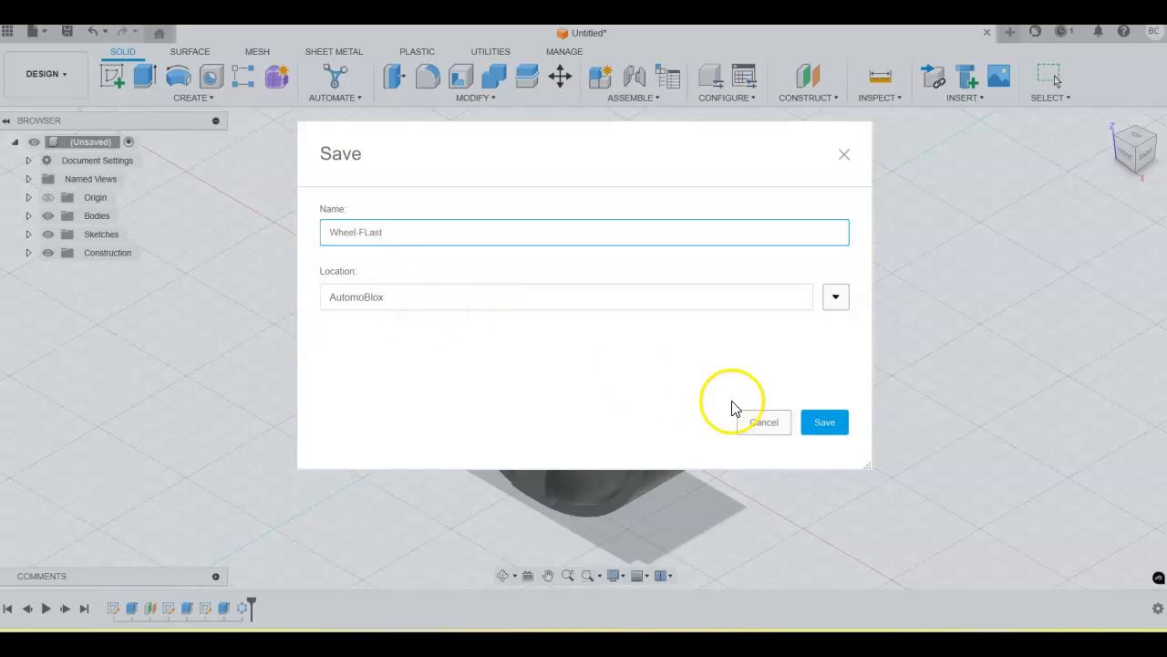
{"action": "left_click", "coordinate": [824, 422]}
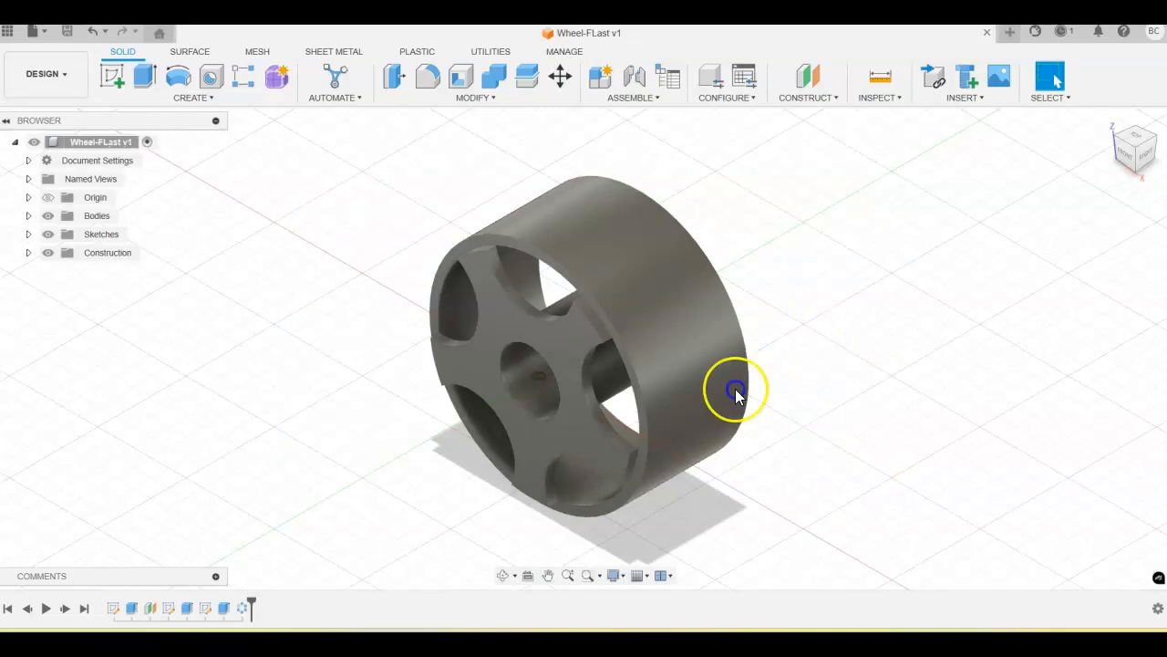
{"action": "left_click", "coordinate": [415, 390]}
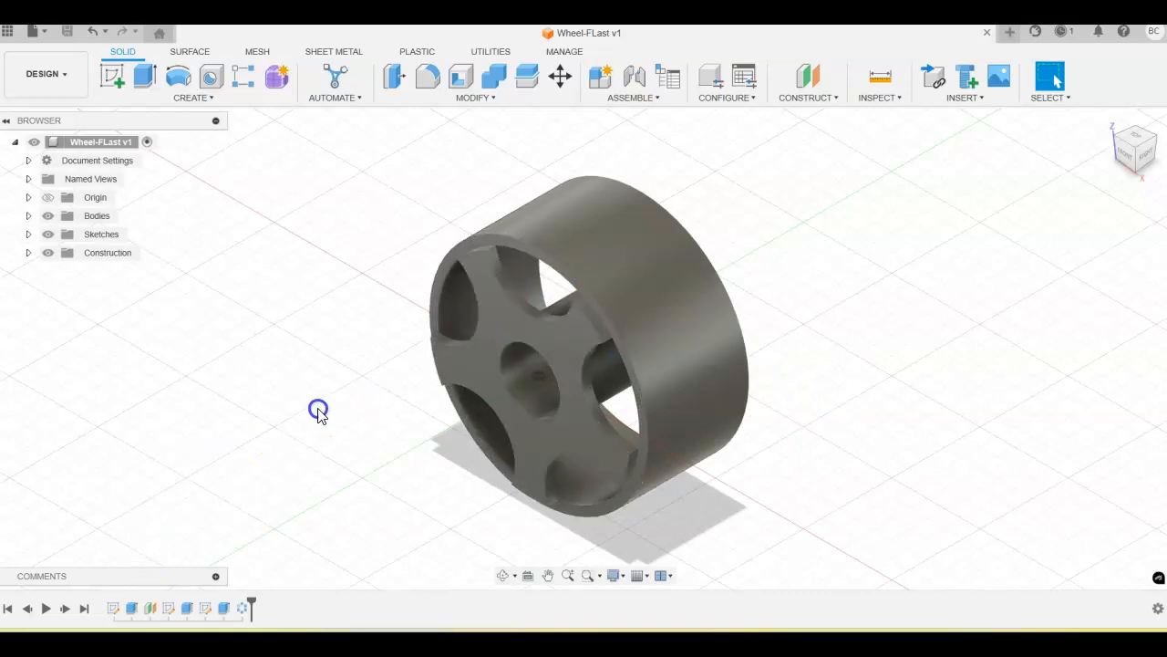
{"action": "left_click", "coordinate": [284, 449]}
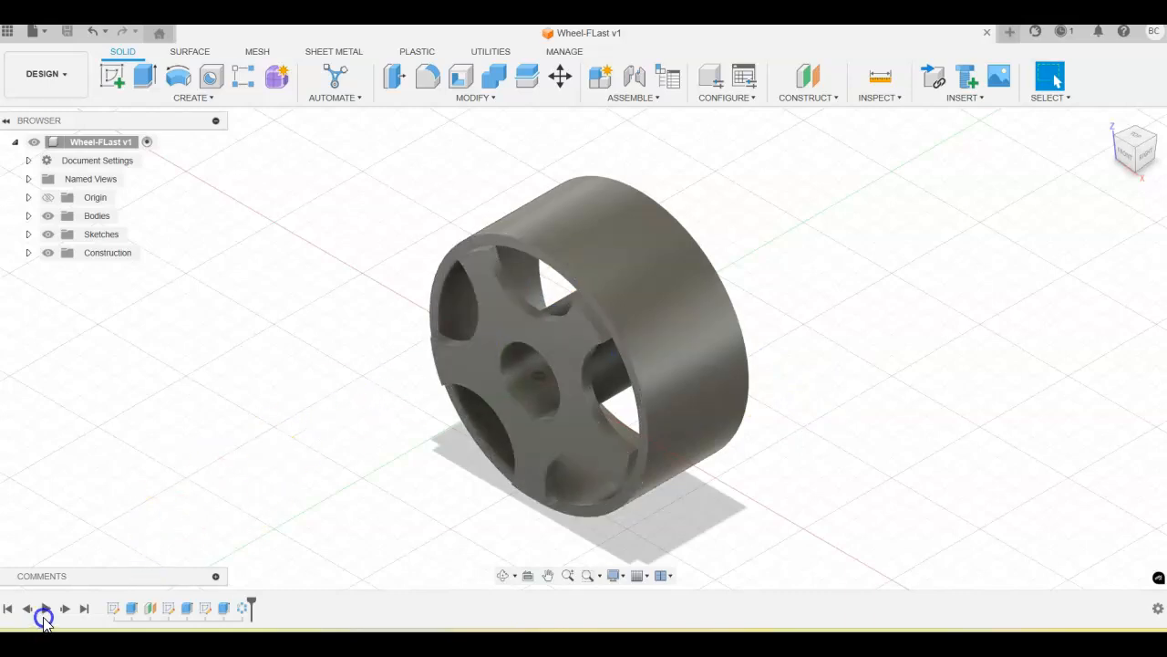